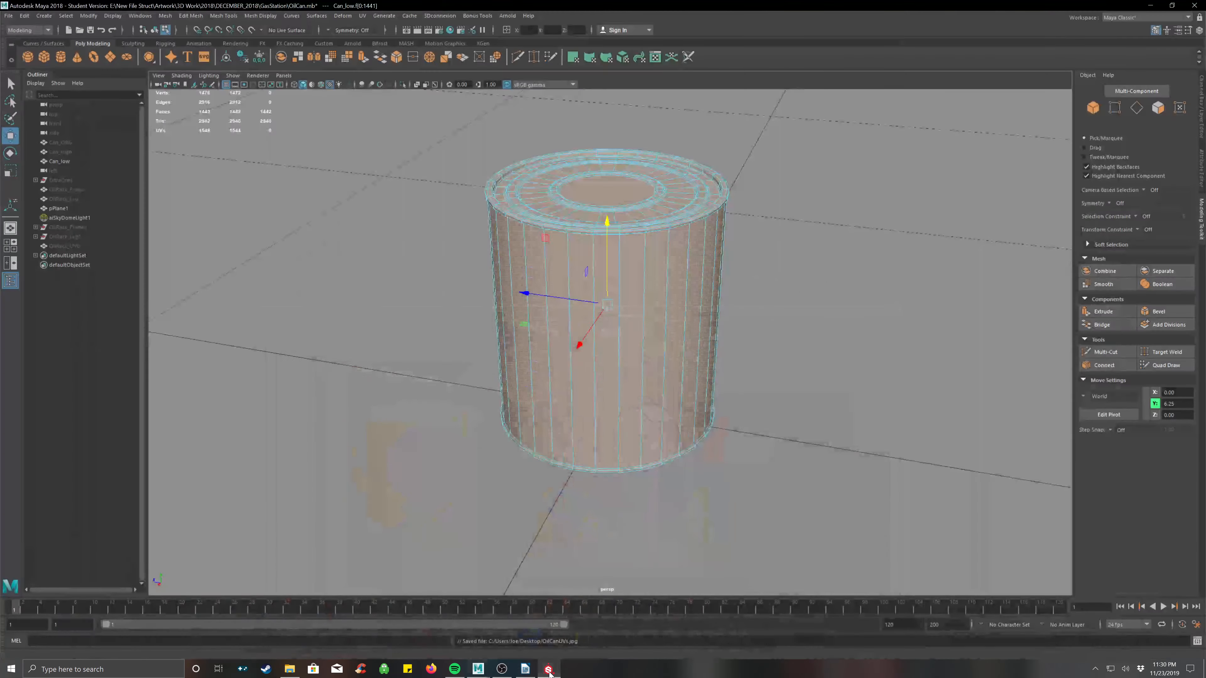
Step: Switch to the textured oil can project in Substance Painter
{"action": "left_click", "coordinate": [548, 670]}
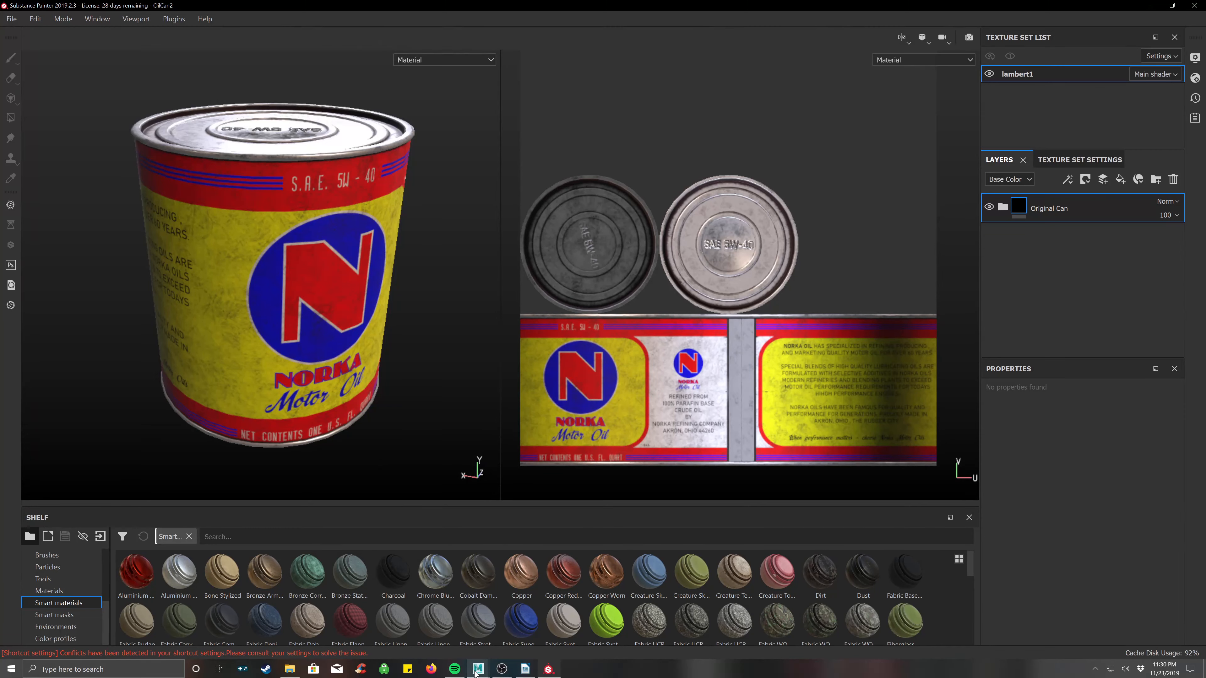
{"action": "left_click", "coordinate": [453, 673]}
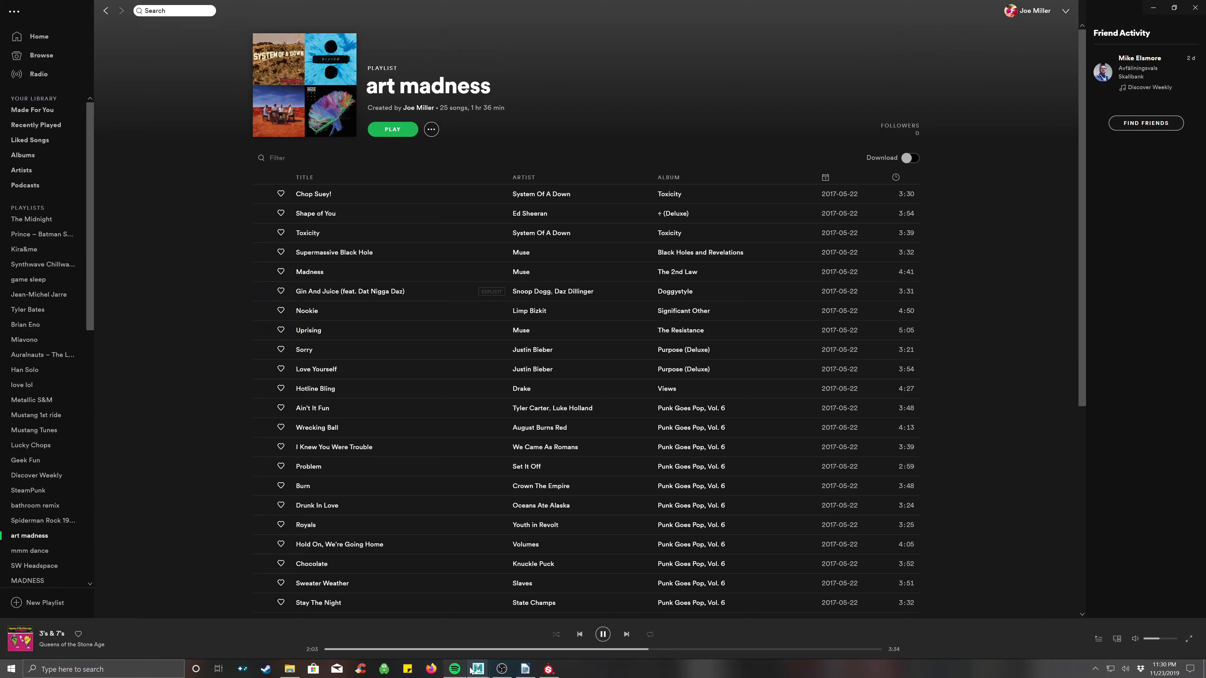
{"action": "left_click", "coordinate": [454, 670]}
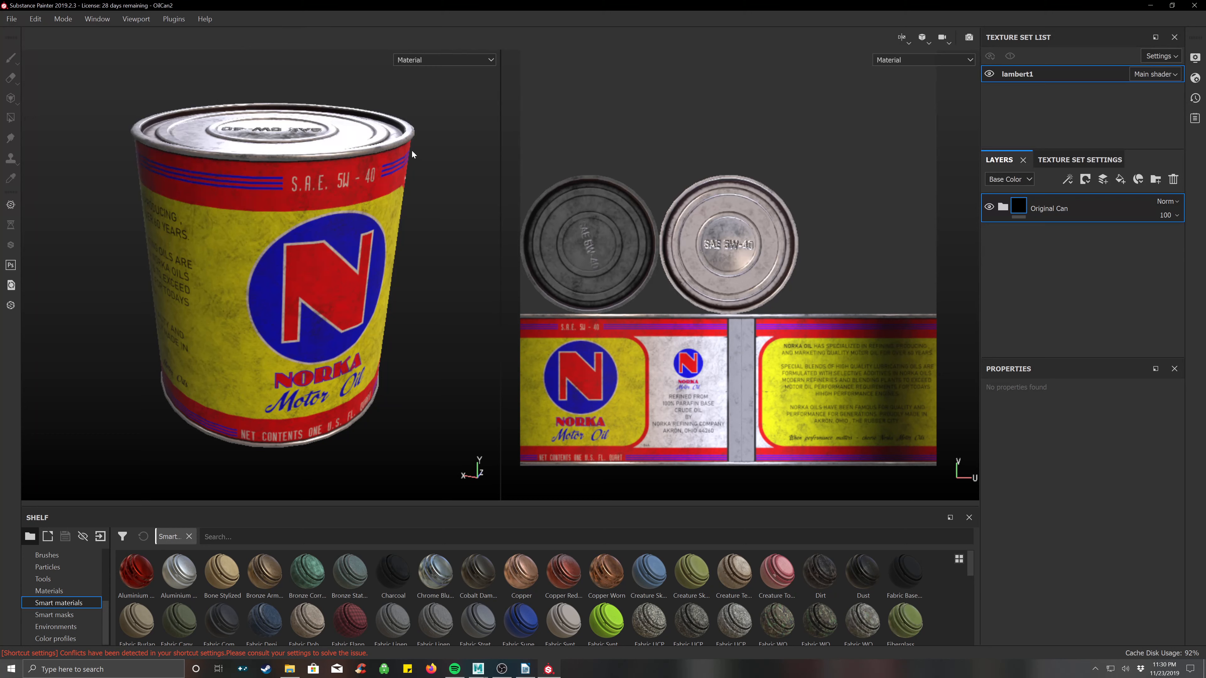
Step: Examine the textured oil can and the layers inside the Original Can folder
{"action": "left_click_drag", "start_coordinate": [339, 136], "coordinate": [353, 143], "text": "alt"}
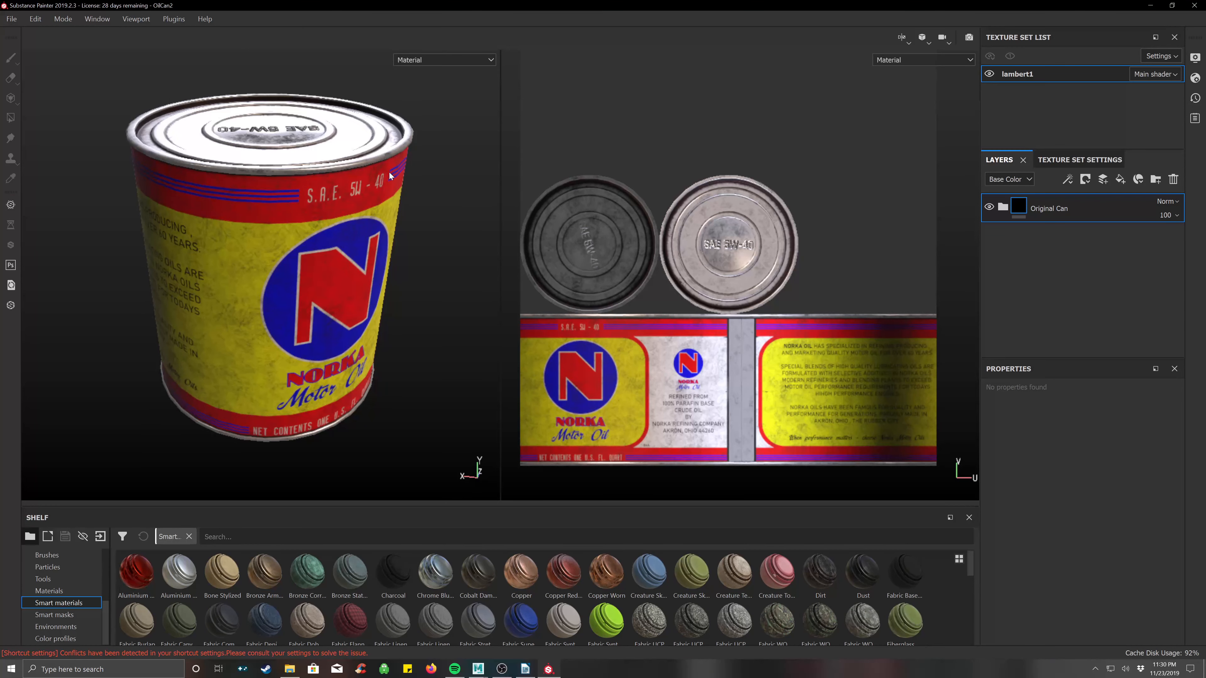
{"action": "mouse_move", "coordinate": [390, 175]}
{"action": "middle_mouse_down", "text": "alt"}
{"action": "mouse_move", "coordinate": [392, 186]}
{"action": "mouse_move", "coordinate": [383, 174]}
{"action": "mouse_move", "coordinate": [394, 167]}
{"action": "middle_mouse_up", "text": "alt"}
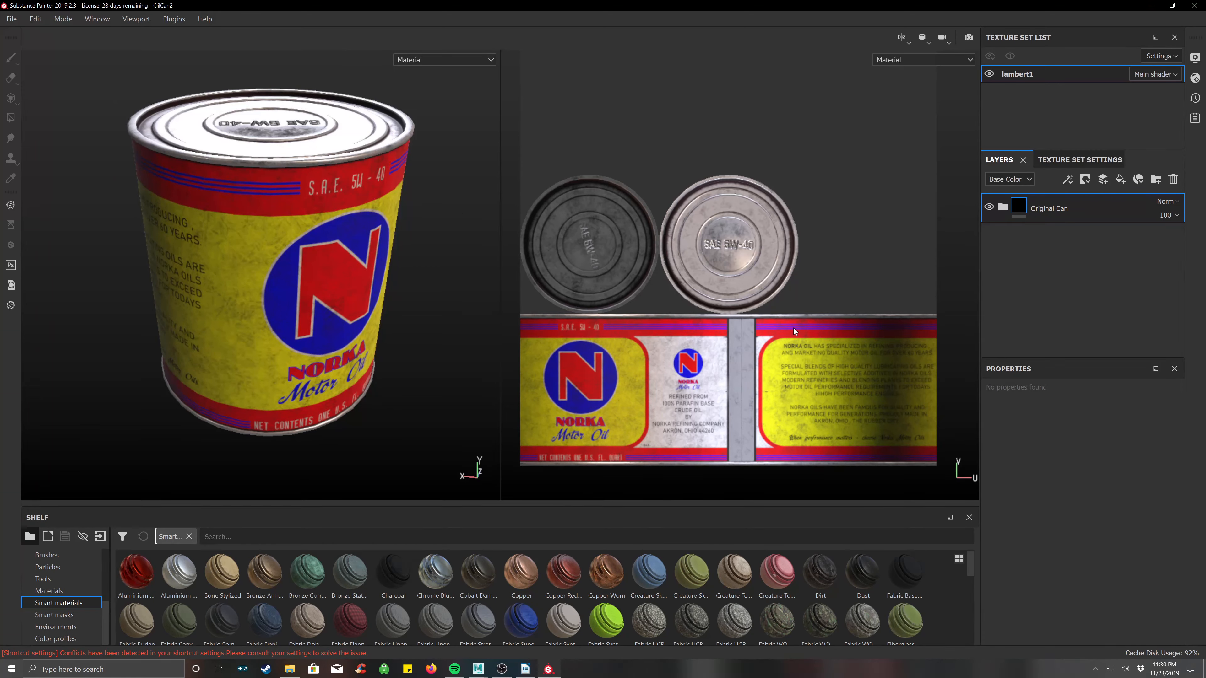
{"action": "left_click", "coordinate": [1003, 207]}
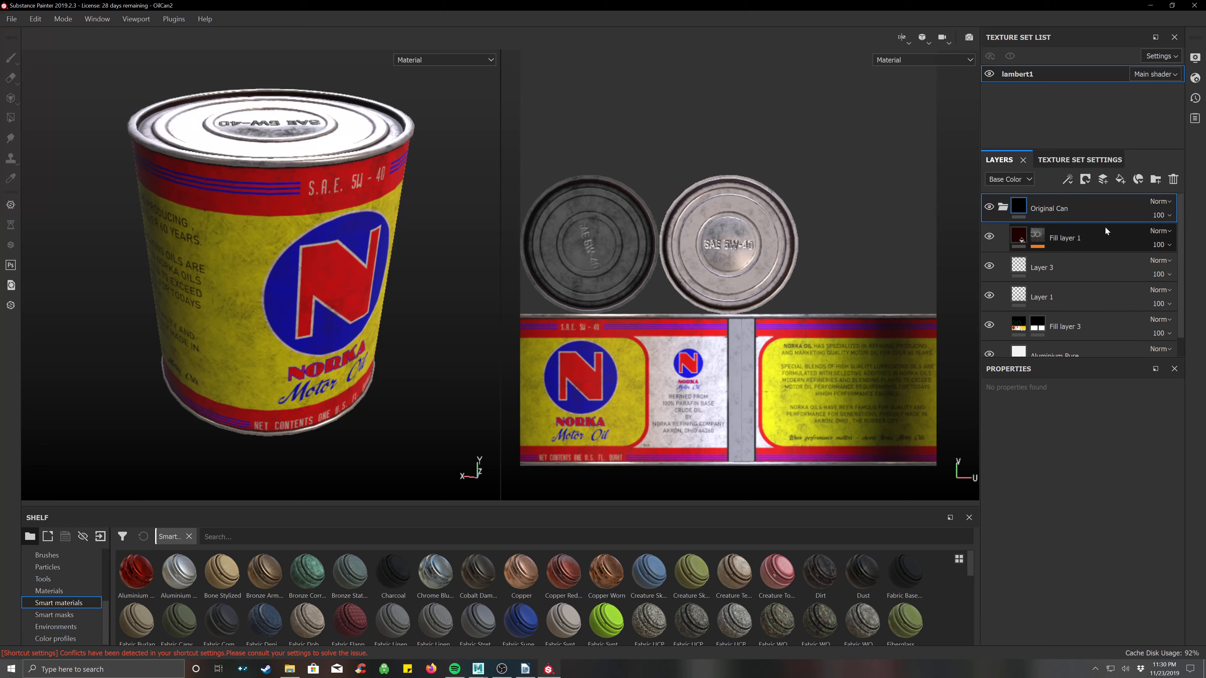
{"action": "scroll", "coordinate": [1095, 318], "scroll_direction": "up", "scroll_amount": 1}
{"action": "left_click", "coordinate": [1002, 207]}
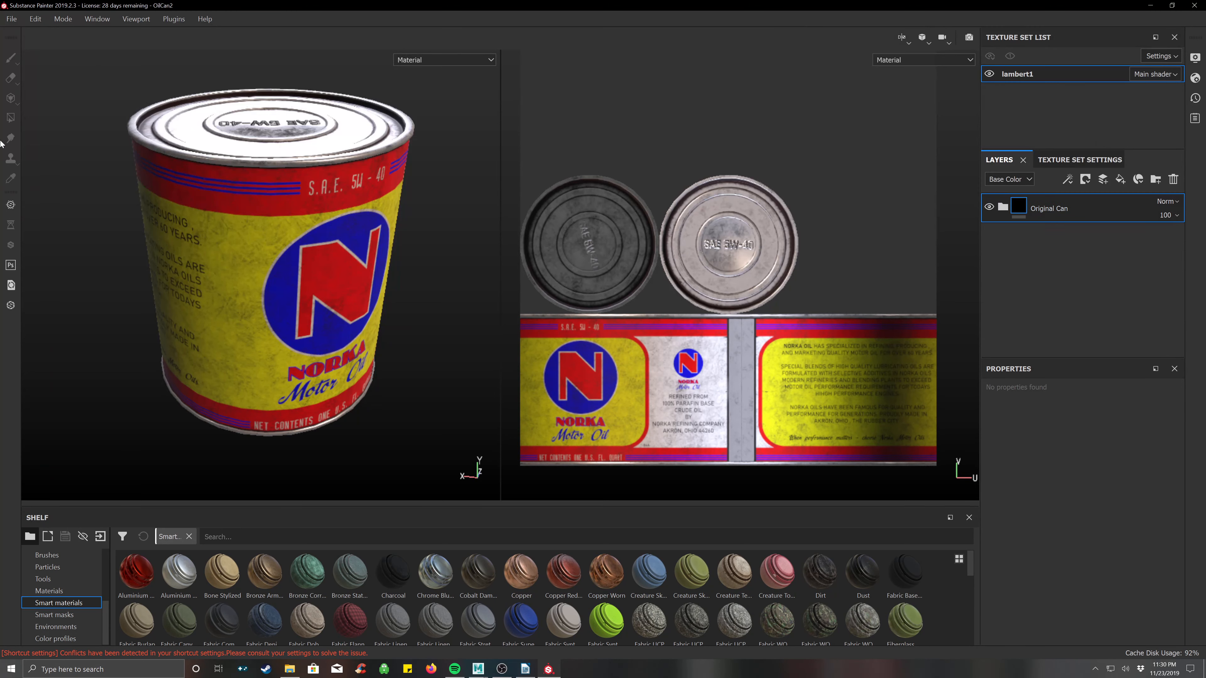
Step: Open the texture export settings and browse to the Desktop for the export destination
{"action": "left_click", "coordinate": [12, 19]}
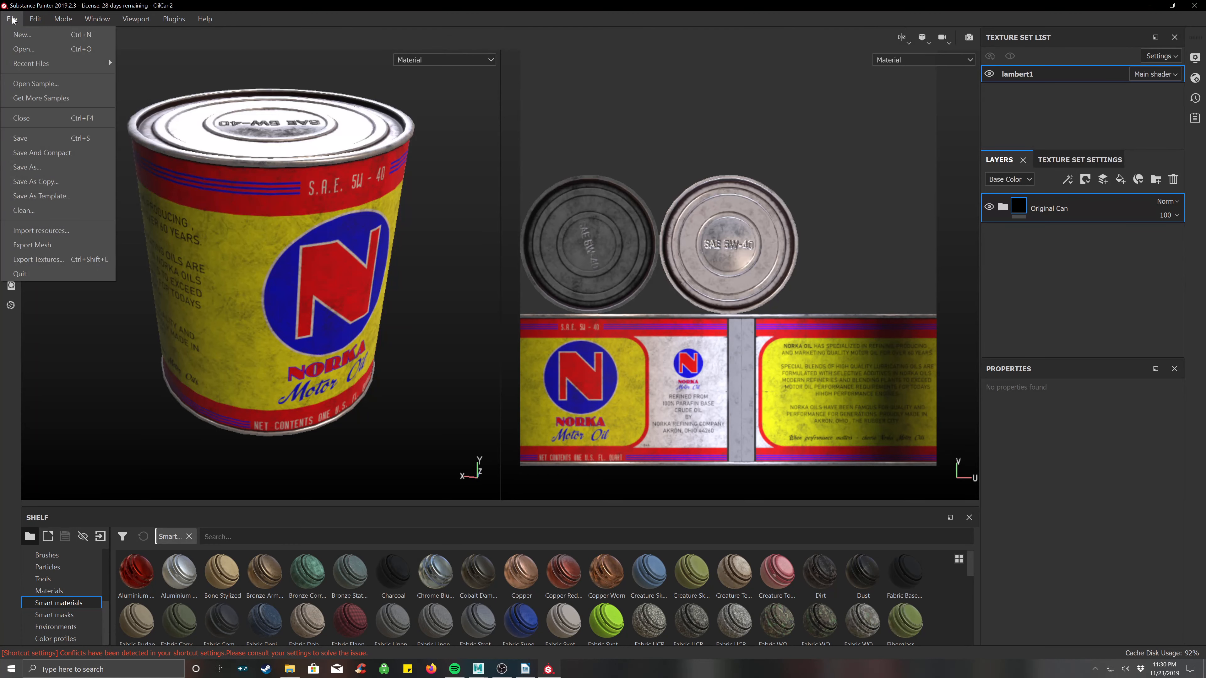
{"action": "left_click", "coordinate": [38, 259]}
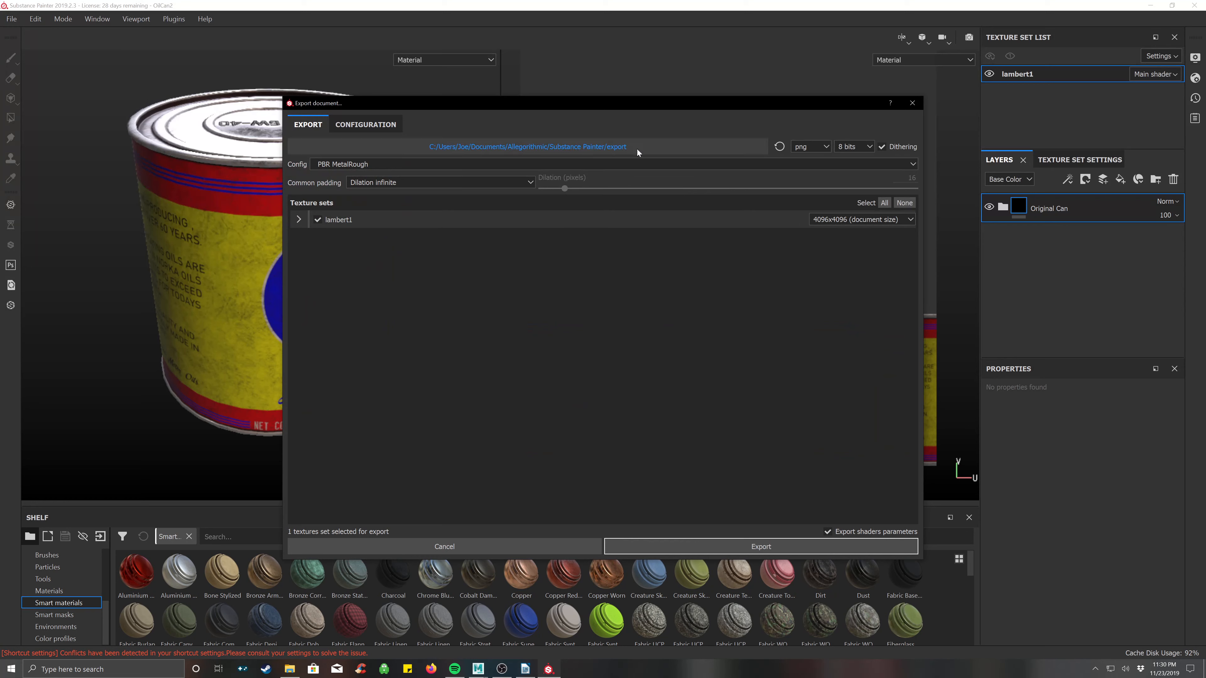
{"action": "left_click", "coordinate": [660, 149]}
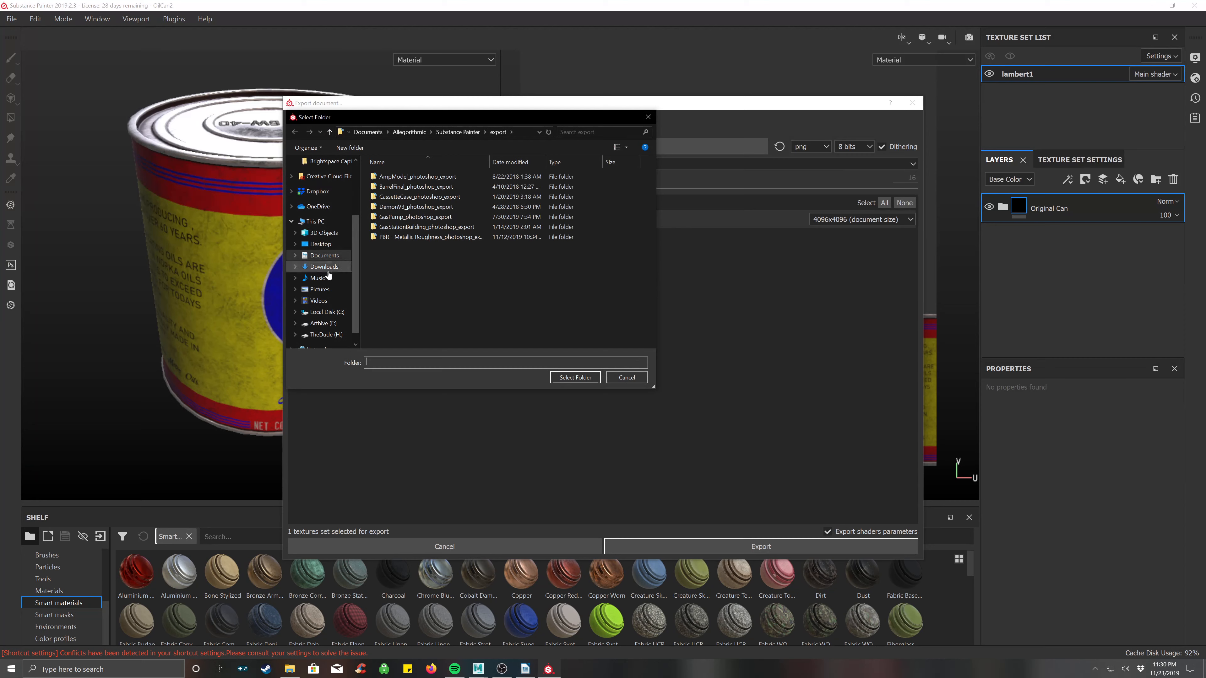
{"action": "left_click", "coordinate": [323, 245]}
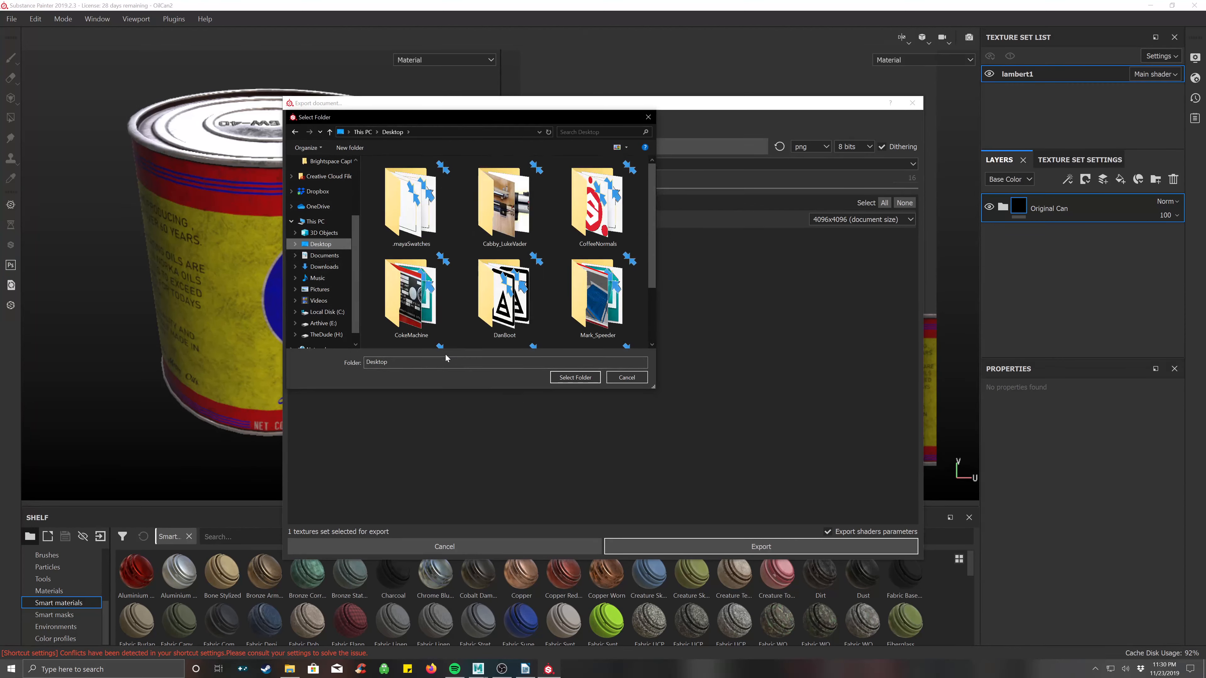
Step: Create a folder named OilCanTutorial on the Desktop and set it as the texture export destination
{"action": "scroll", "coordinate": [463, 290], "scroll_direction": "down", "scroll_amount": 2}
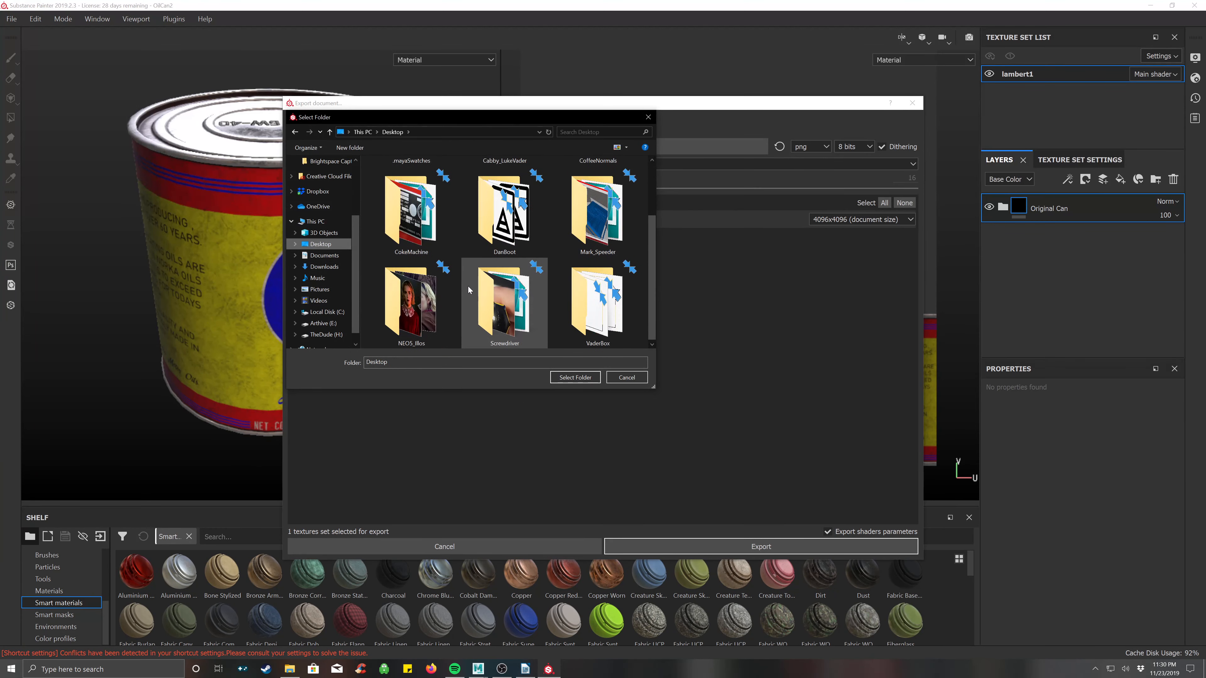
{"action": "right_click", "coordinate": [461, 259]}
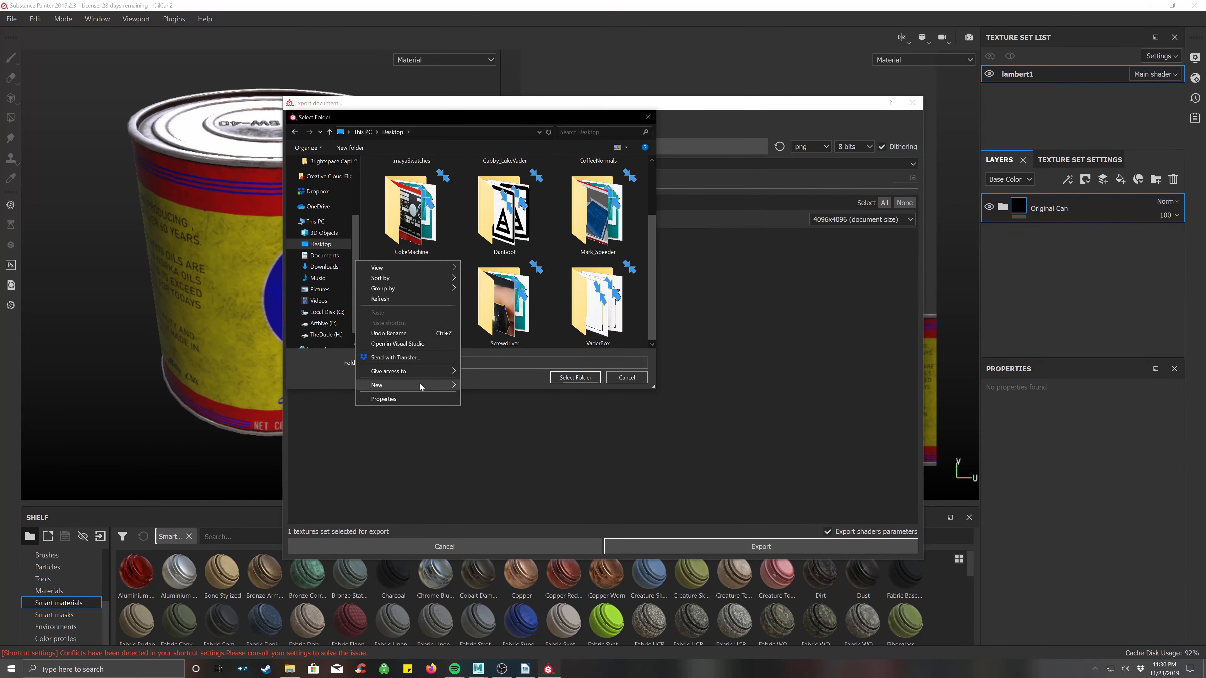
{"action": "mouse_move", "coordinate": [419, 385]}
{"action": "left_click", "coordinate": [500, 384]}
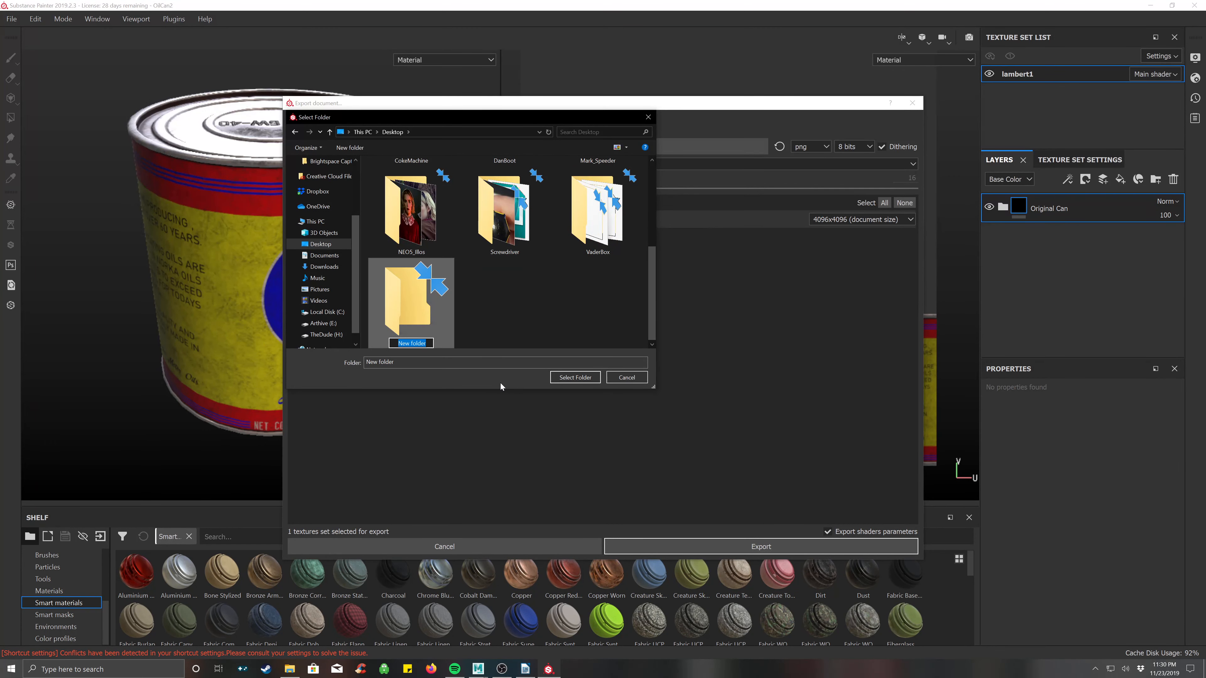
{"action": "type", "text": "OilCanTutorial"}
{"action": "key", "text": "Return"}
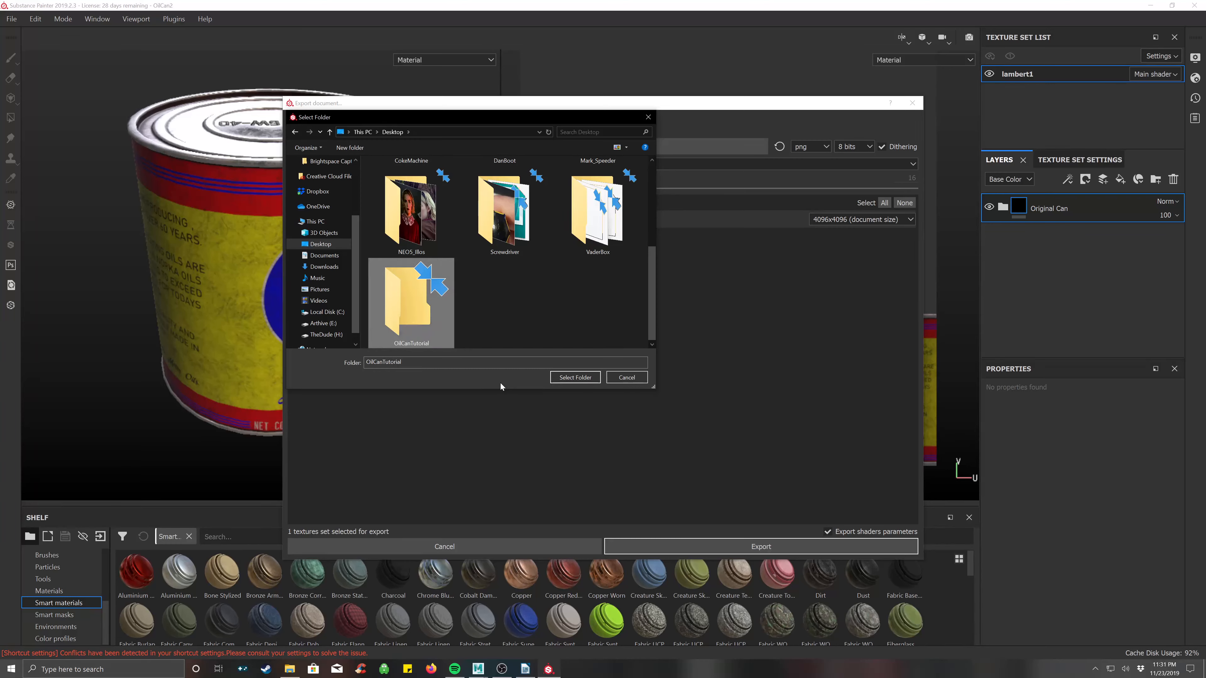
{"action": "double_click", "coordinate": [420, 317]}
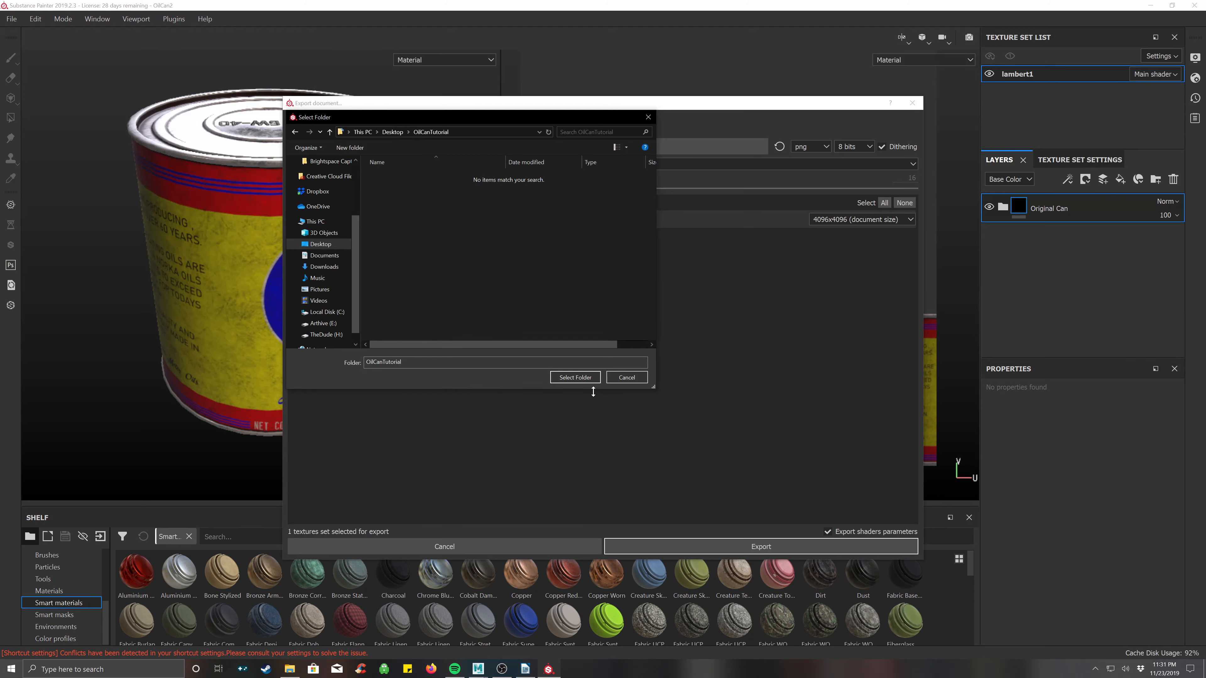
{"action": "left_click", "coordinate": [566, 379]}
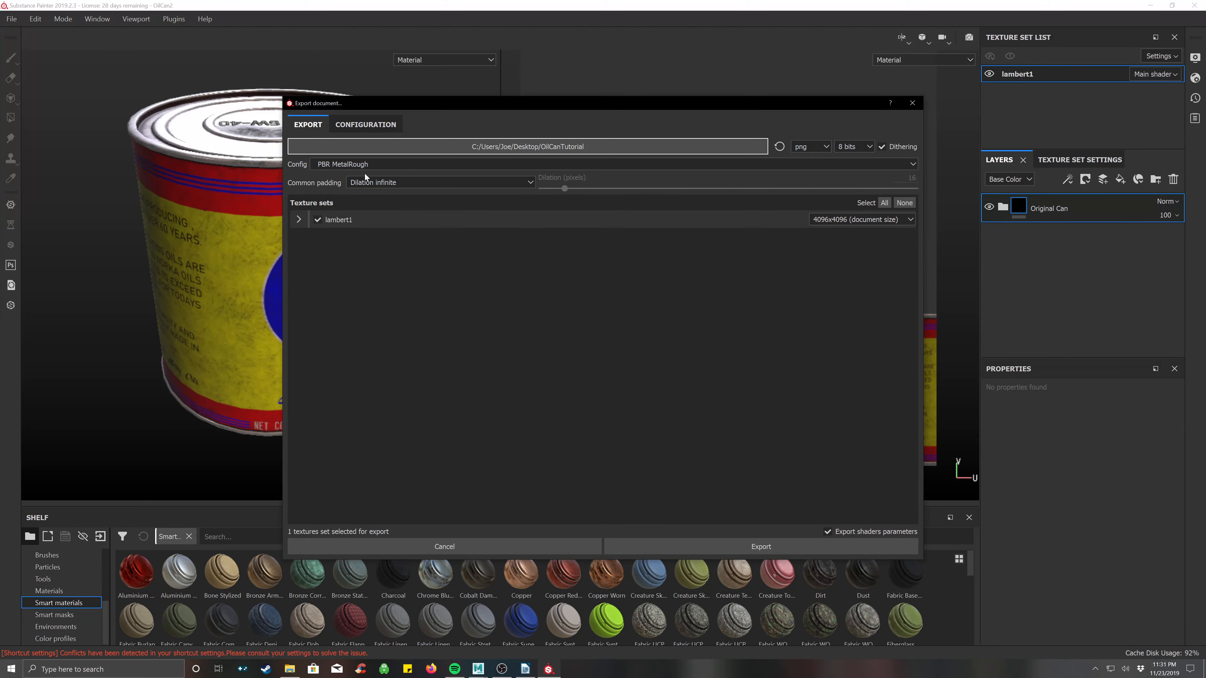
Step: Browse the export configuration presets and try the custom Unreal Engine 4 preset
{"action": "left_click", "coordinate": [368, 164]}
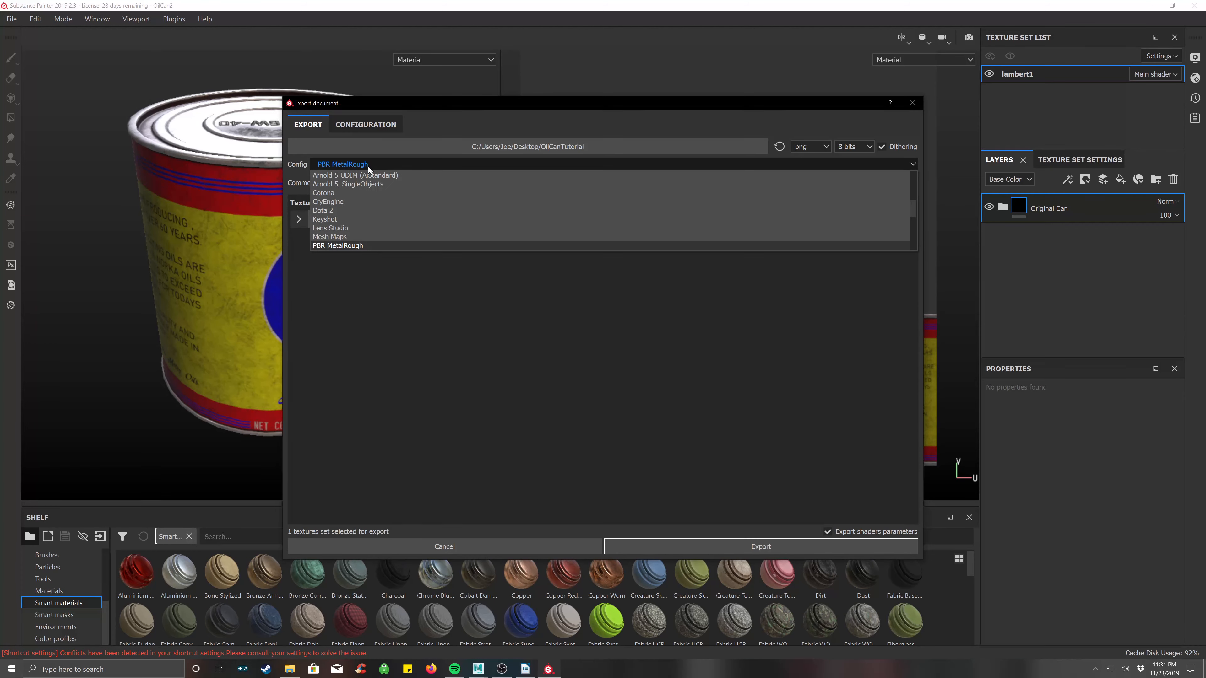
{"action": "scroll", "coordinate": [375, 227], "scroll_direction": "up", "scroll_amount": 3}
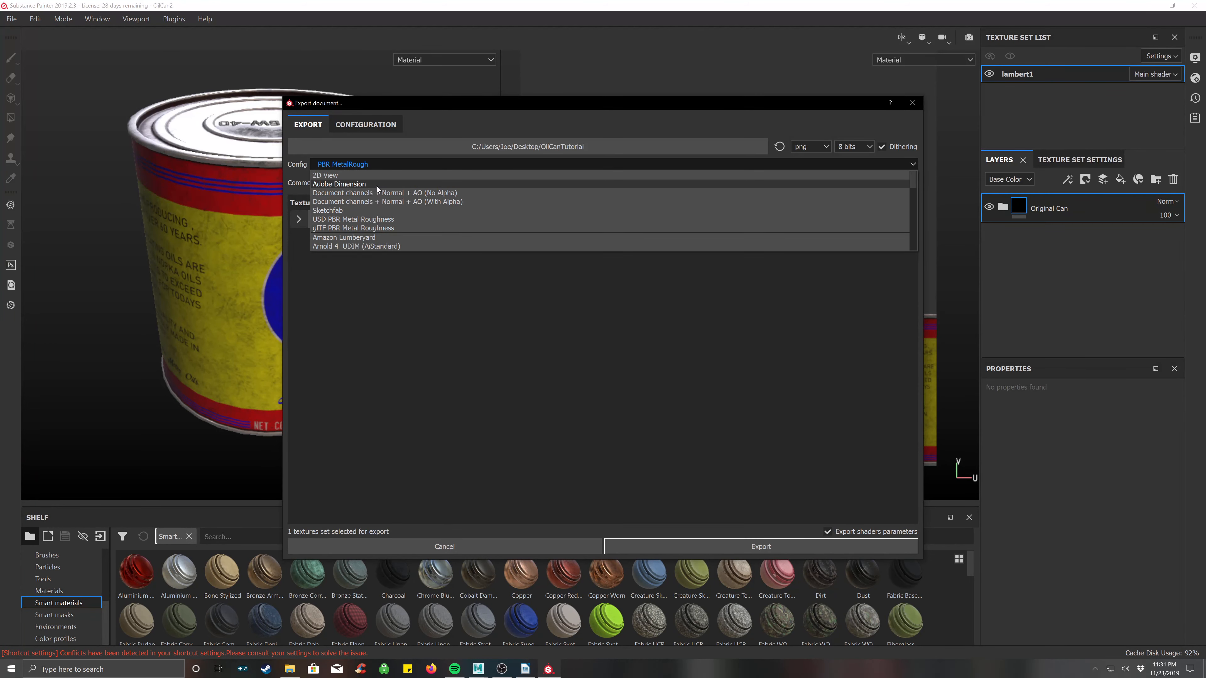
{"action": "scroll", "coordinate": [383, 187], "scroll_direction": "down", "scroll_amount": 2}
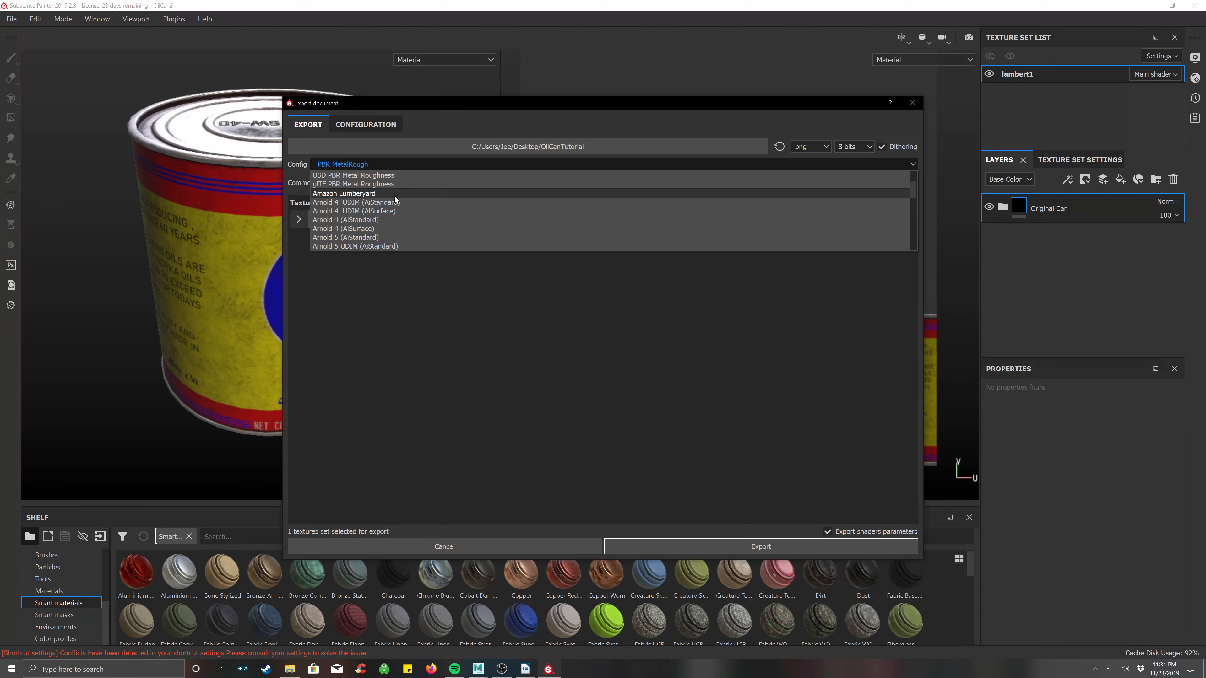
{"action": "scroll", "coordinate": [395, 196], "scroll_direction": "down", "scroll_amount": 1}
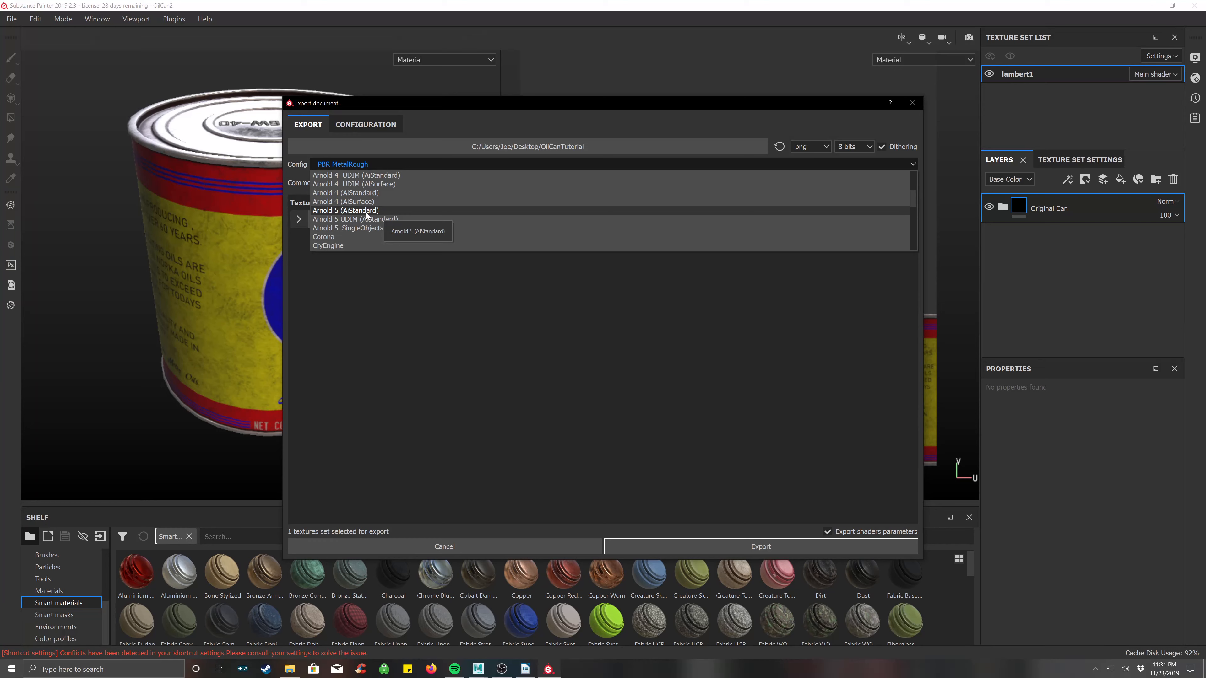
{"action": "scroll", "coordinate": [389, 210], "scroll_direction": "down", "scroll_amount": 4}
{"action": "scroll", "coordinate": [392, 218], "scroll_direction": "down", "scroll_amount": 2}
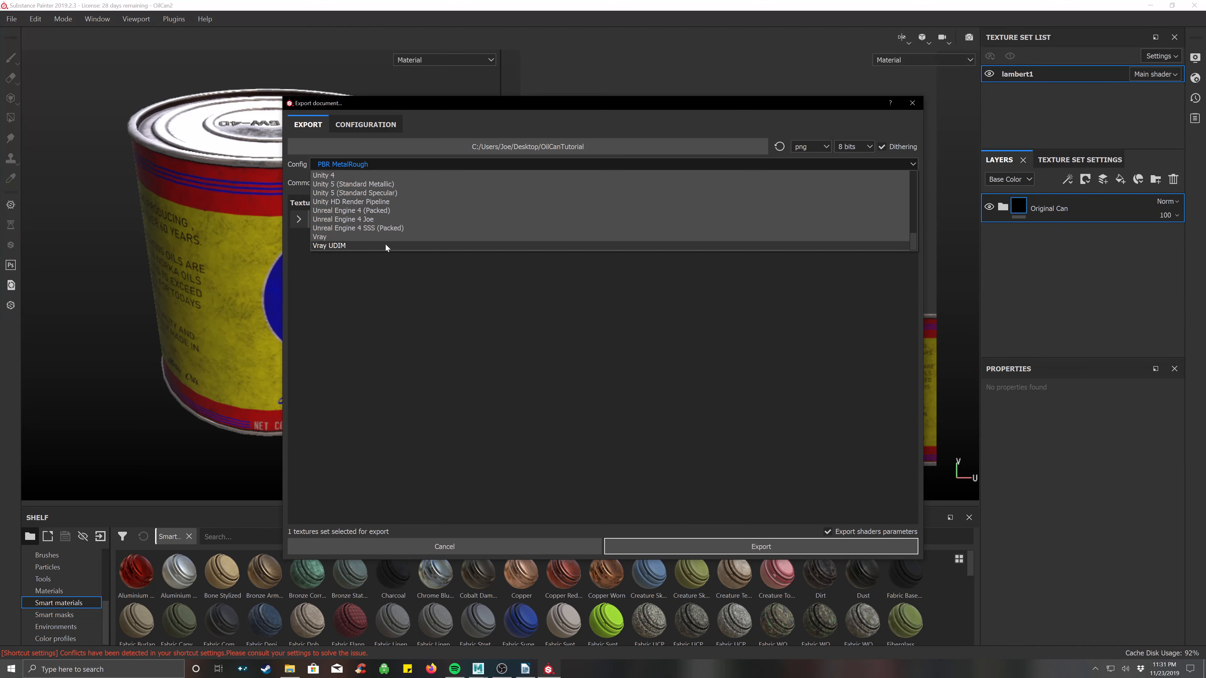
{"action": "left_click", "coordinate": [345, 220]}
Step: Set the export configuration back to PBR MetalRough
{"action": "left_click", "coordinate": [391, 164]}
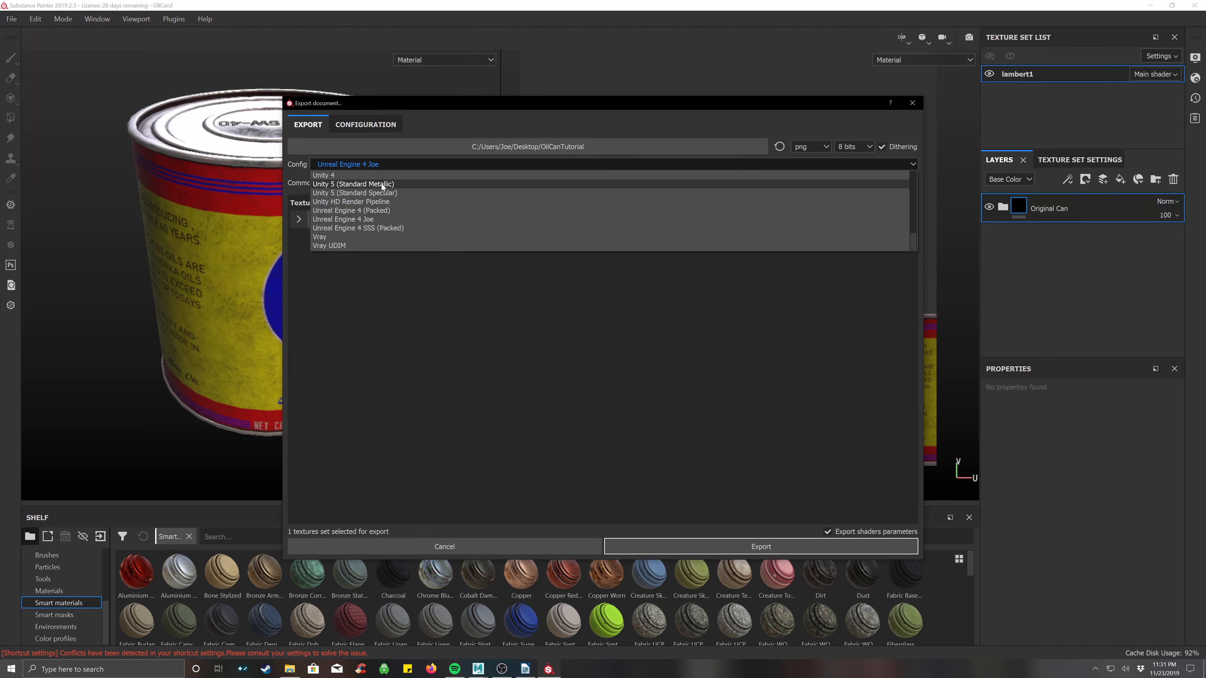
{"action": "scroll", "coordinate": [379, 212], "scroll_direction": "up", "scroll_amount": 2}
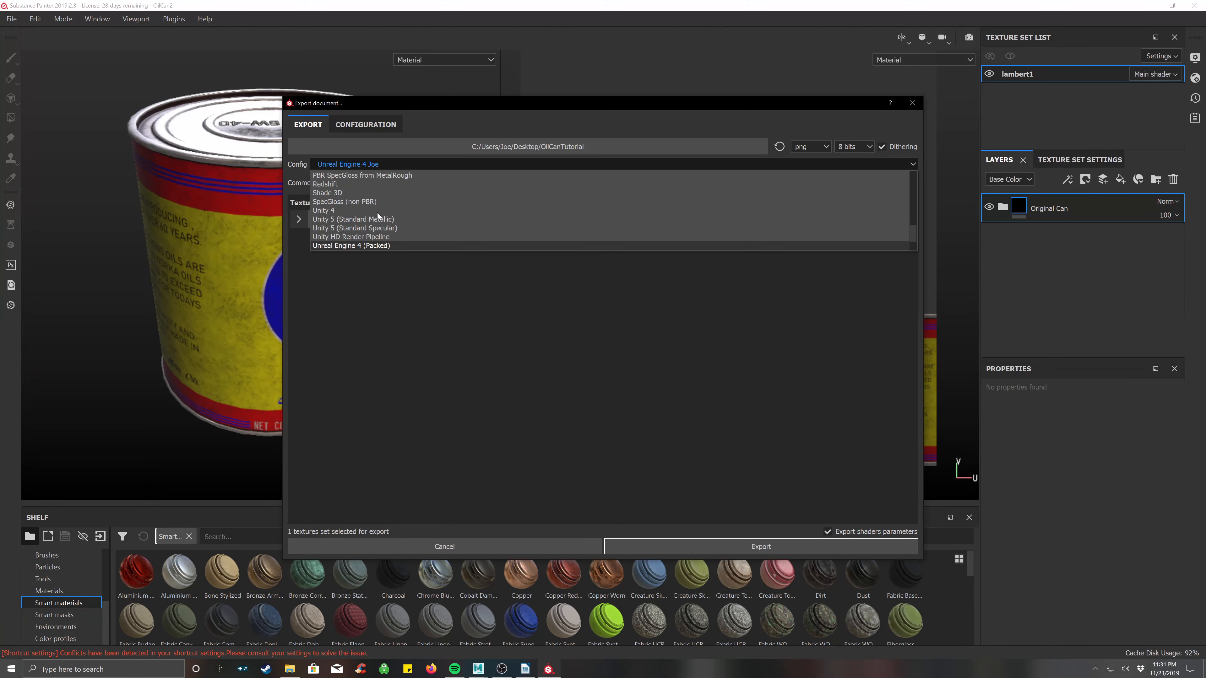
{"action": "scroll", "coordinate": [356, 211], "scroll_direction": "up", "scroll_amount": 4}
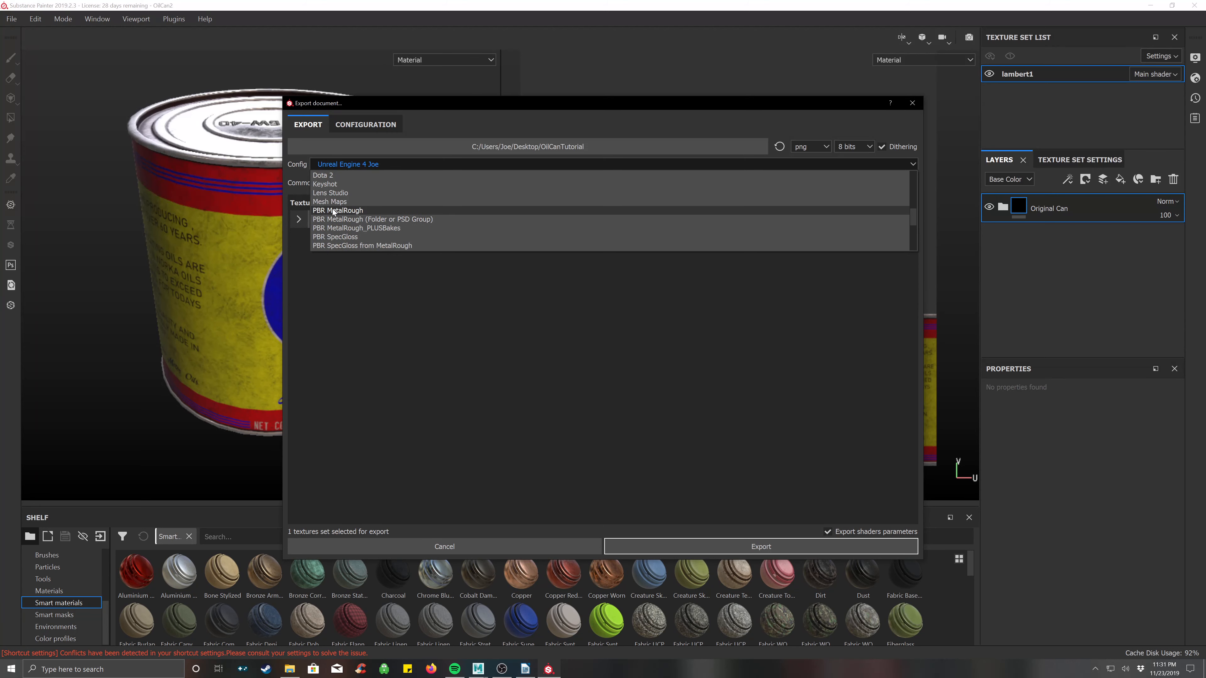
{"action": "left_click", "coordinate": [349, 210]}
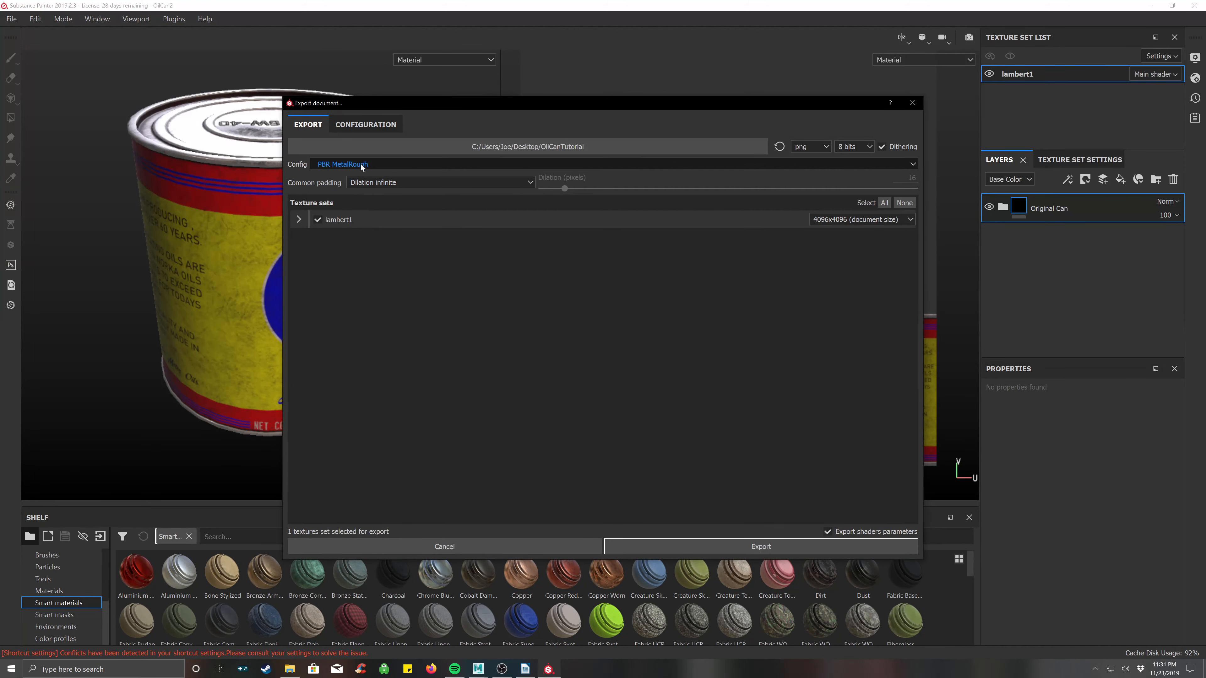
Step: Set the texture export configuration to Arnold 5 (AiStandard)
{"action": "left_click", "coordinate": [381, 165]}
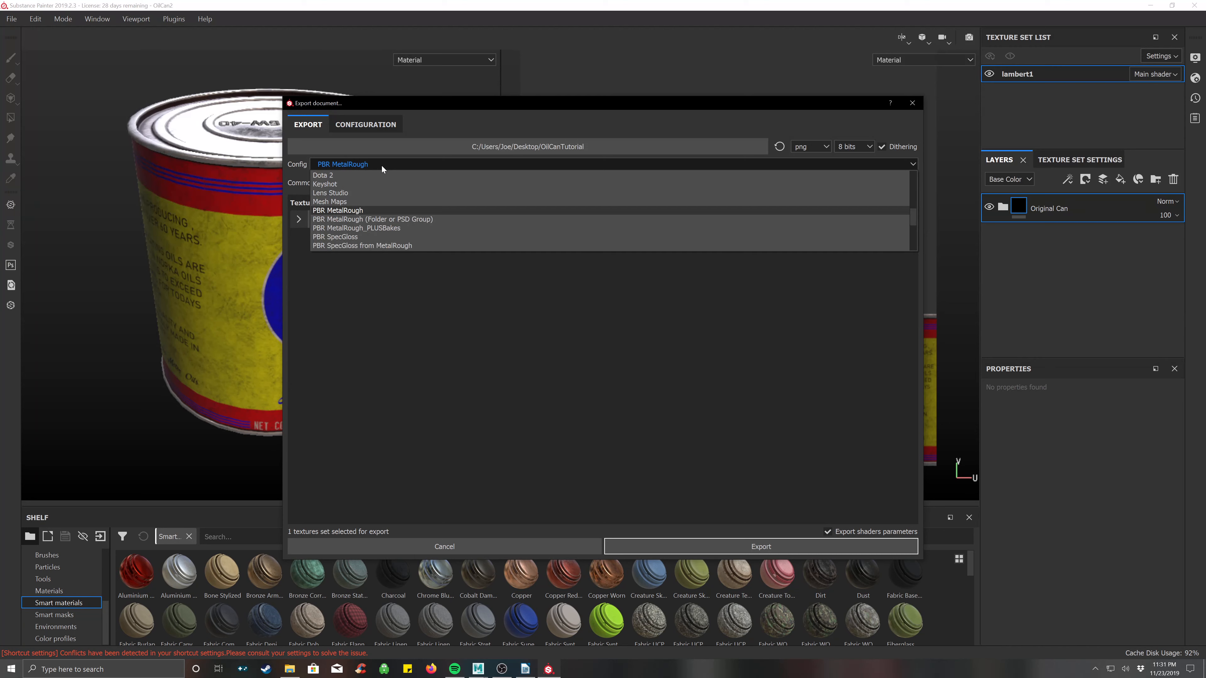
{"action": "scroll", "coordinate": [397, 220], "scroll_direction": "down", "scroll_amount": 3}
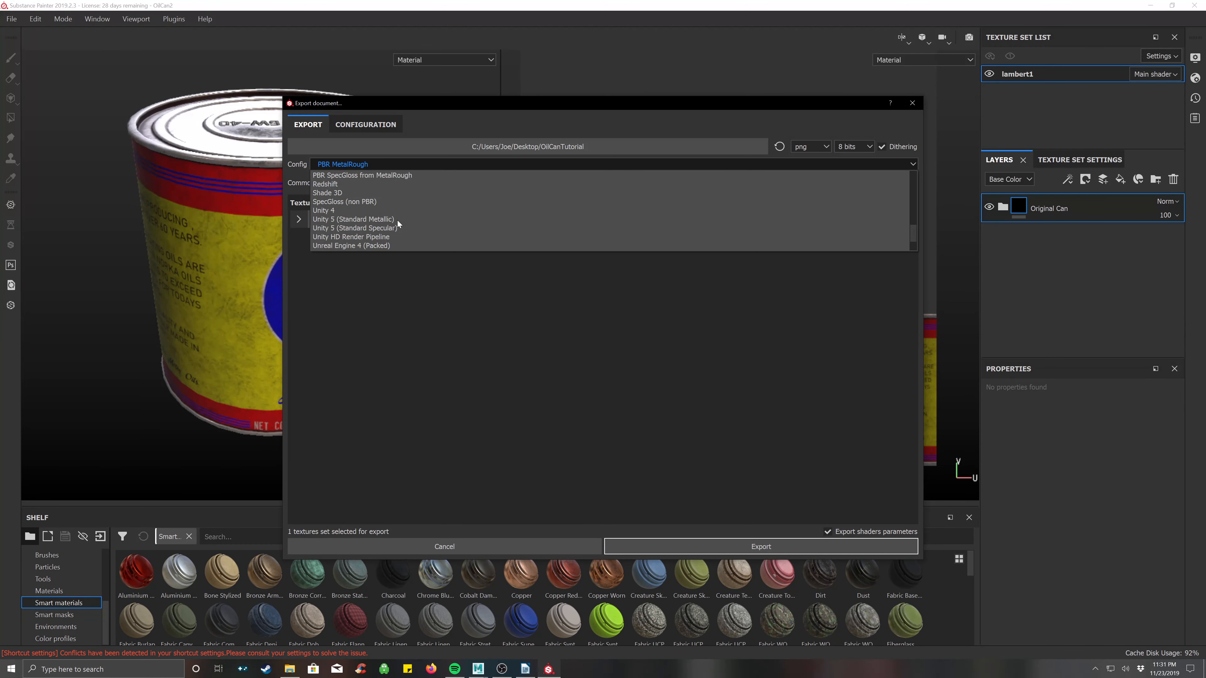
{"action": "scroll", "coordinate": [380, 193], "scroll_direction": "up", "scroll_amount": 3}
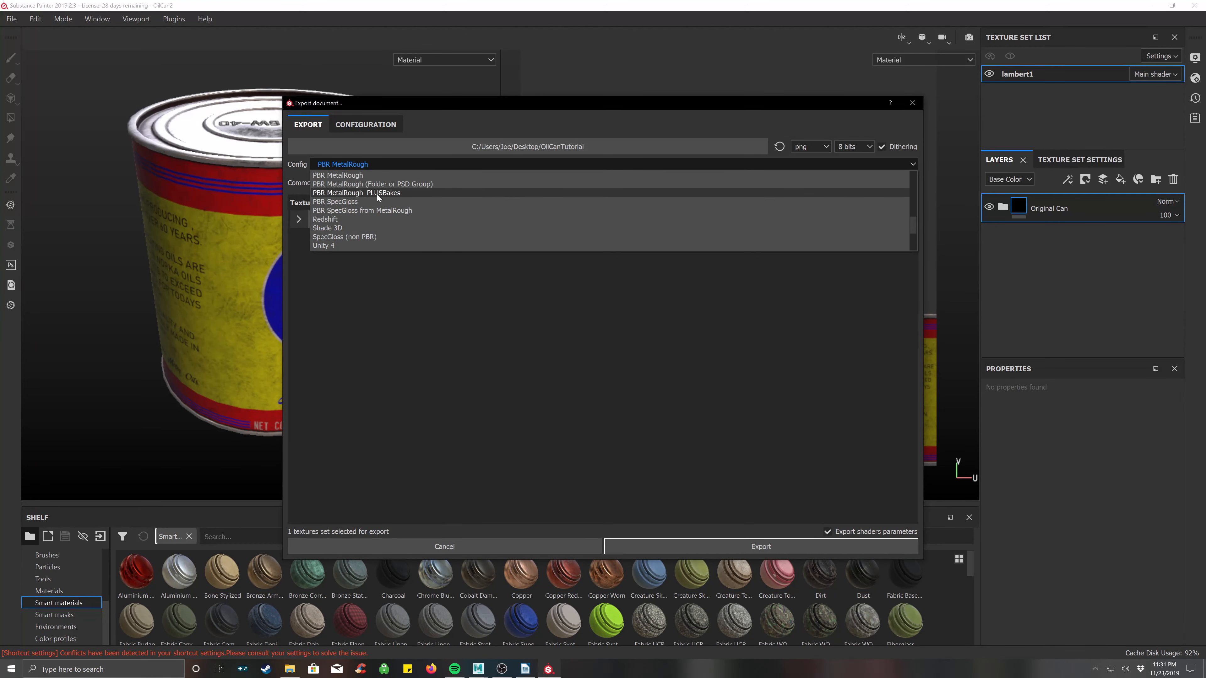
{"action": "scroll", "coordinate": [369, 199], "scroll_direction": "up", "scroll_amount": 2}
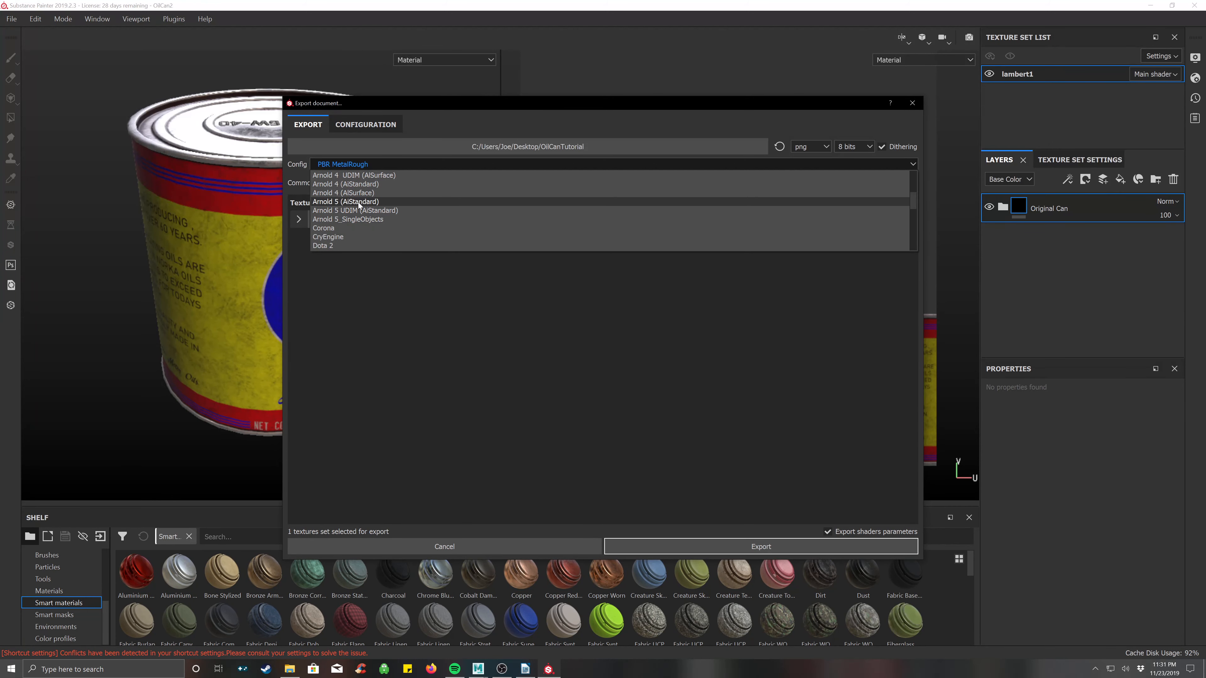
{"action": "left_click", "coordinate": [369, 201]}
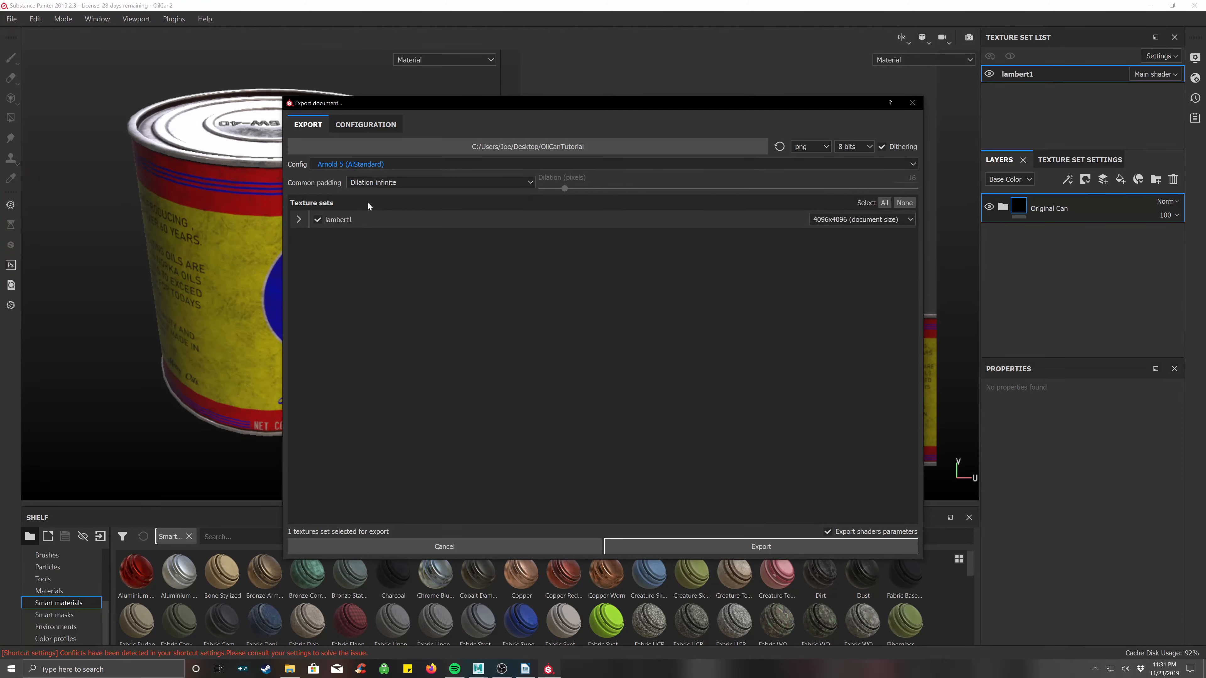
Step: Examine the common padding options, the maps listed for the lambert1 texture set and its export size options
{"action": "left_click", "coordinate": [409, 183]}
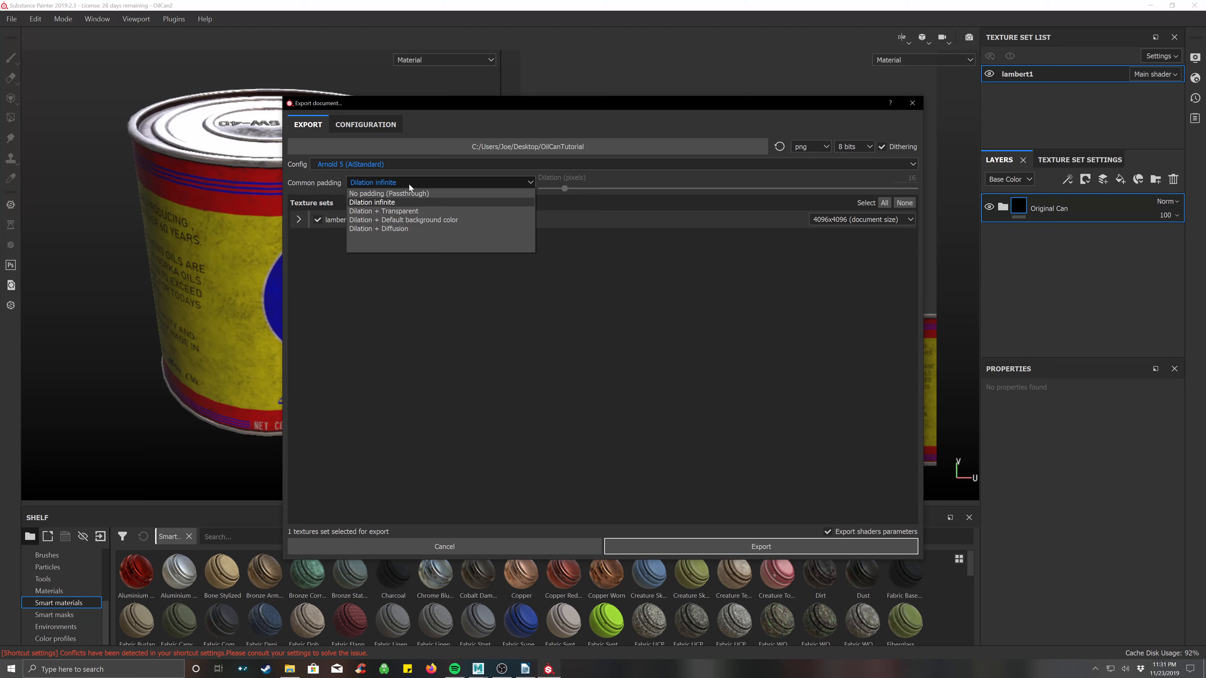
{"action": "left_click", "coordinate": [409, 183]}
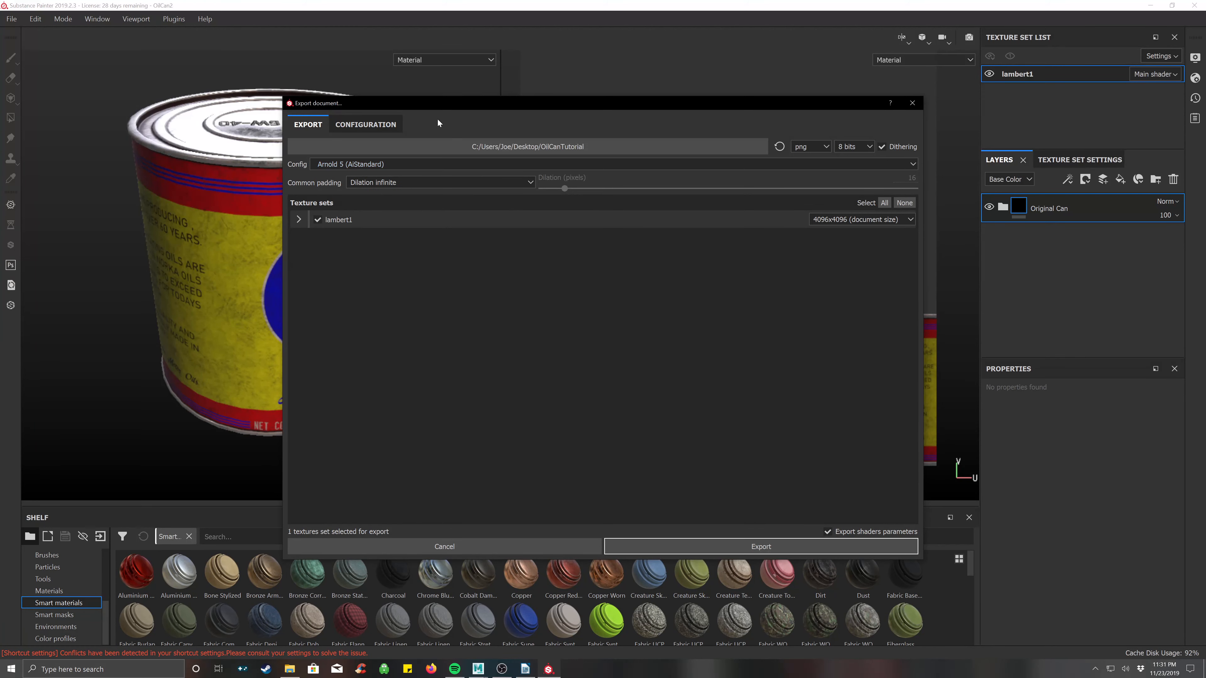
{"action": "left_click", "coordinate": [299, 220]}
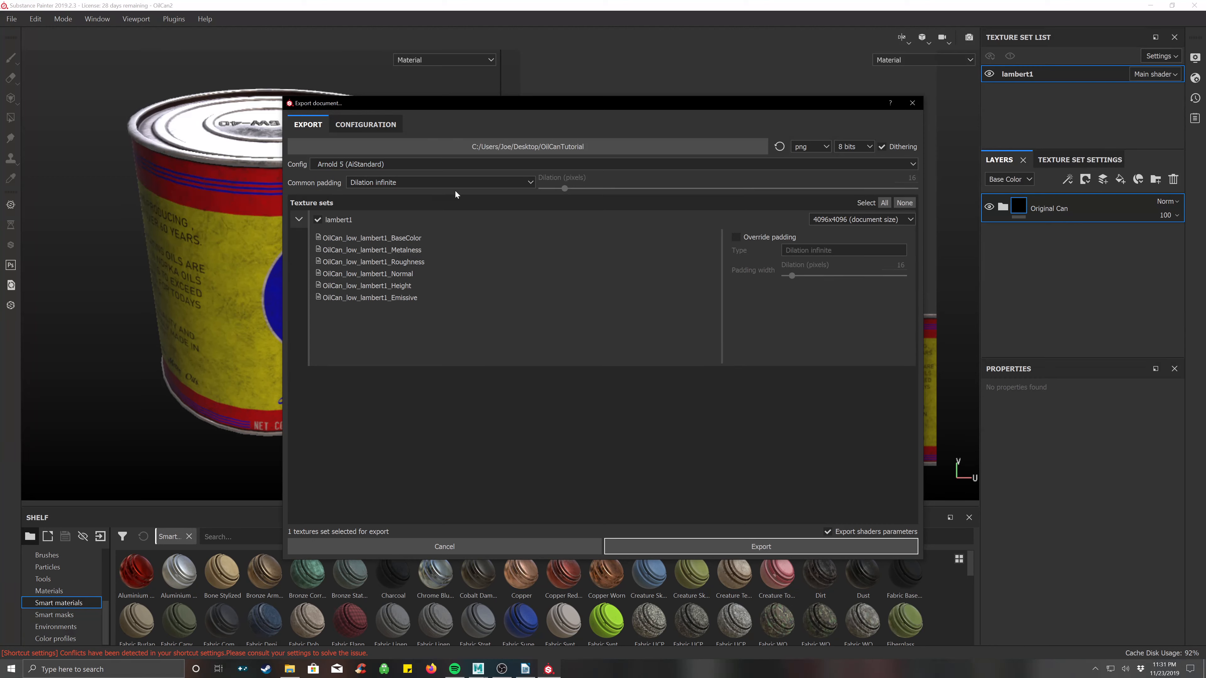
{"action": "left_click", "coordinate": [862, 220]}
{"action": "left_click", "coordinate": [862, 221]}
{"action": "left_click", "coordinate": [299, 220]}
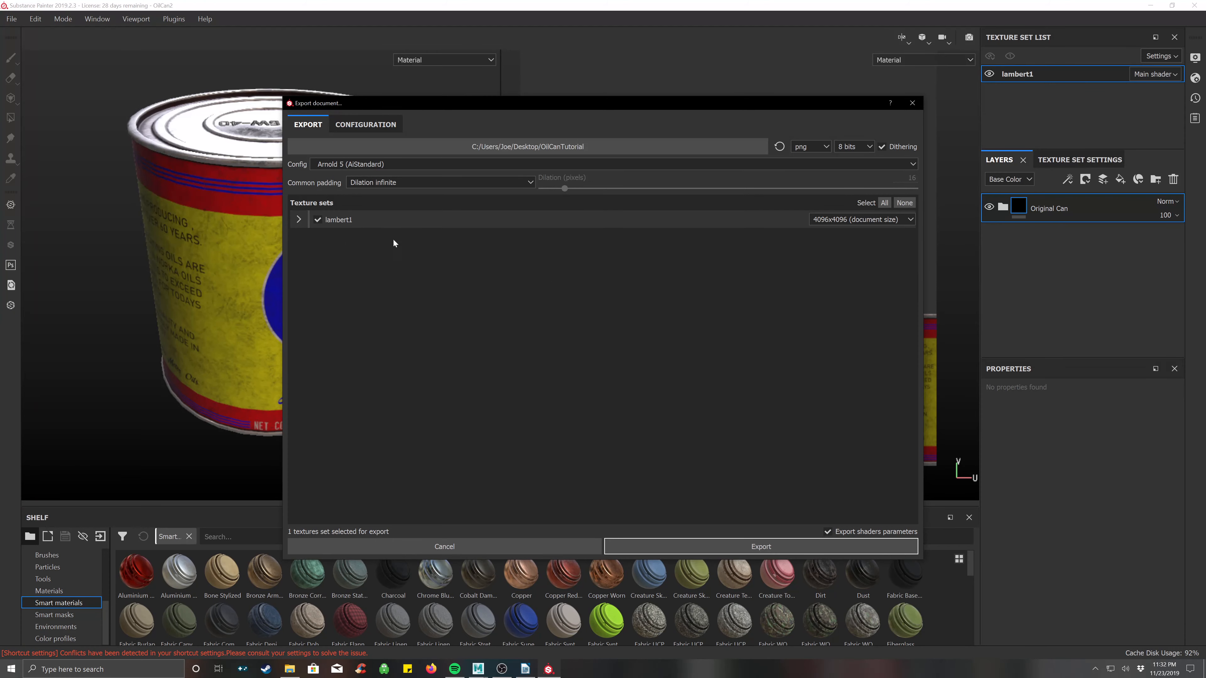
Step: Export the lambert1 texture set and open the OilCanTutorial folder on the Desktop in File Explorer
{"action": "left_click", "coordinate": [767, 551]}
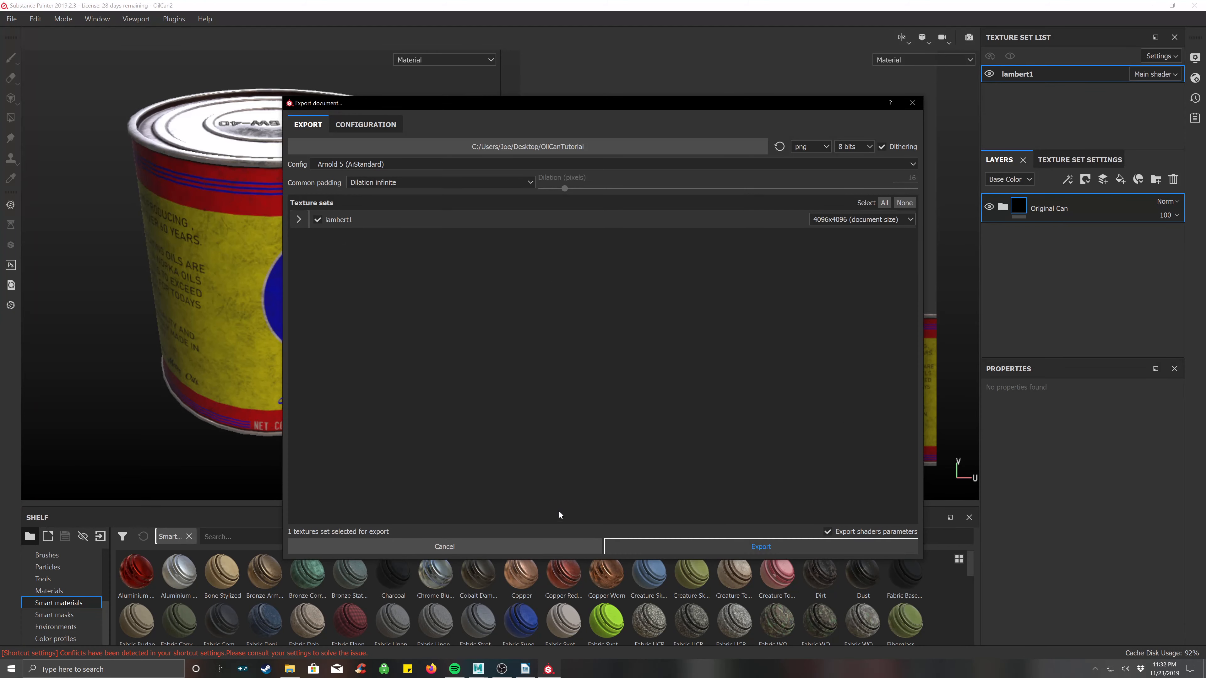
{"action": "left_click", "coordinate": [290, 669]}
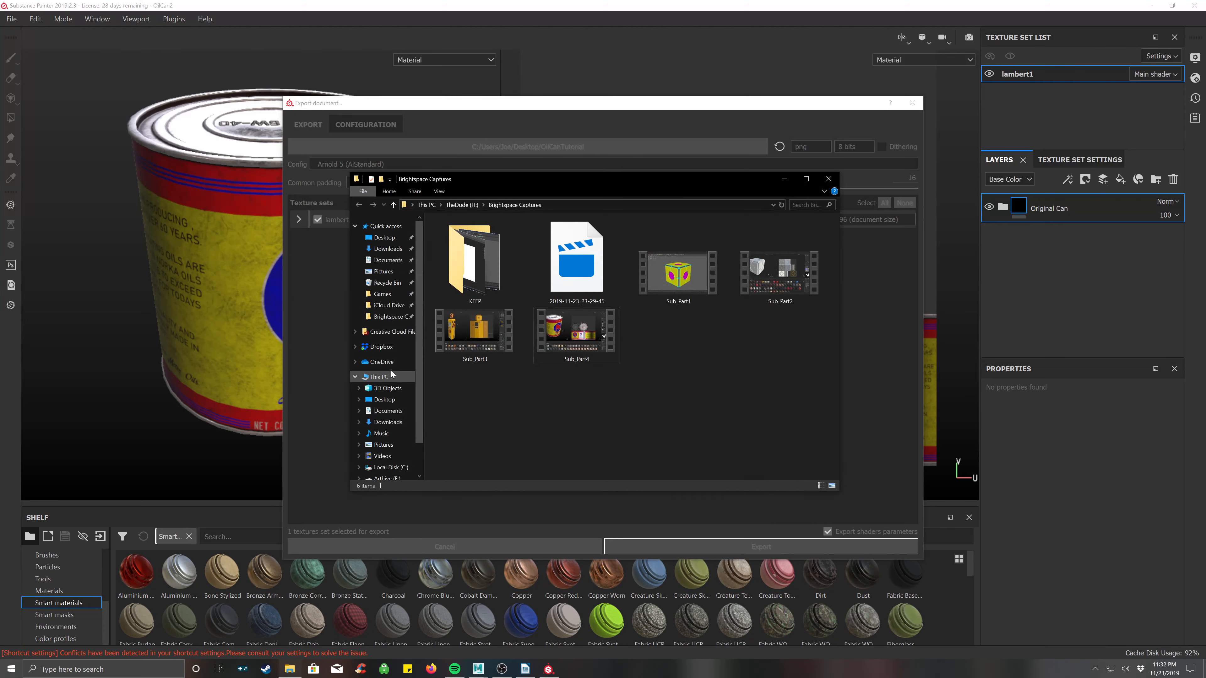
{"action": "left_click", "coordinate": [393, 240]}
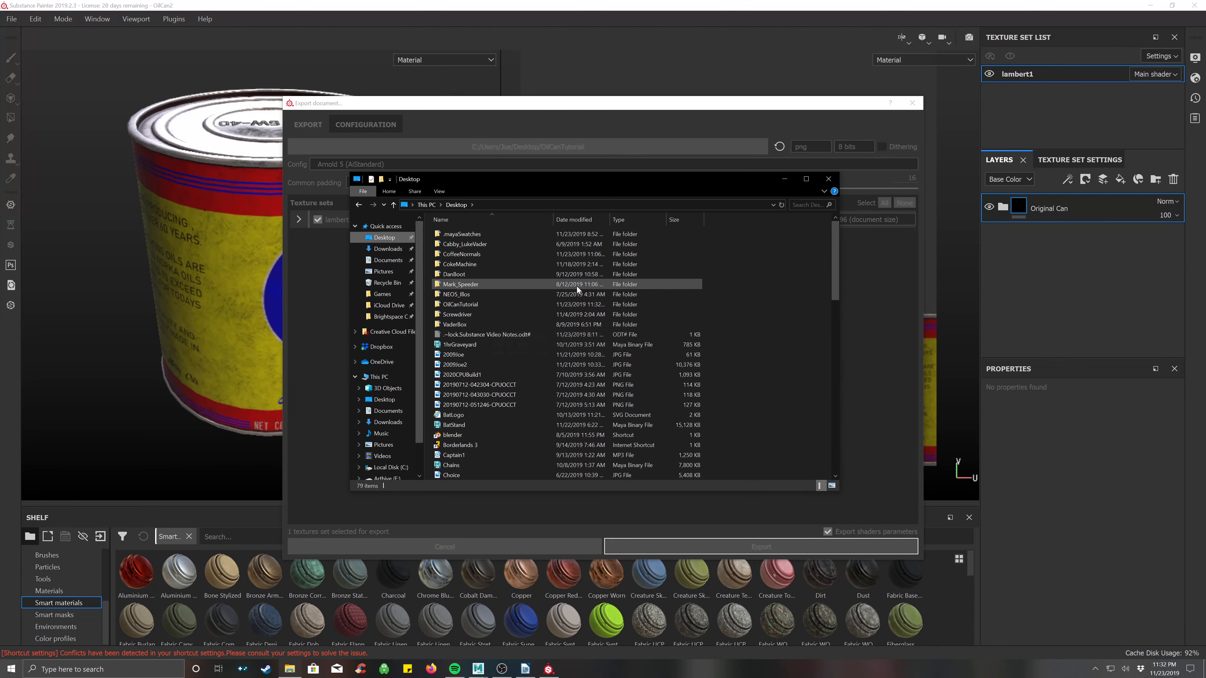
{"action": "double_click", "coordinate": [471, 303]}
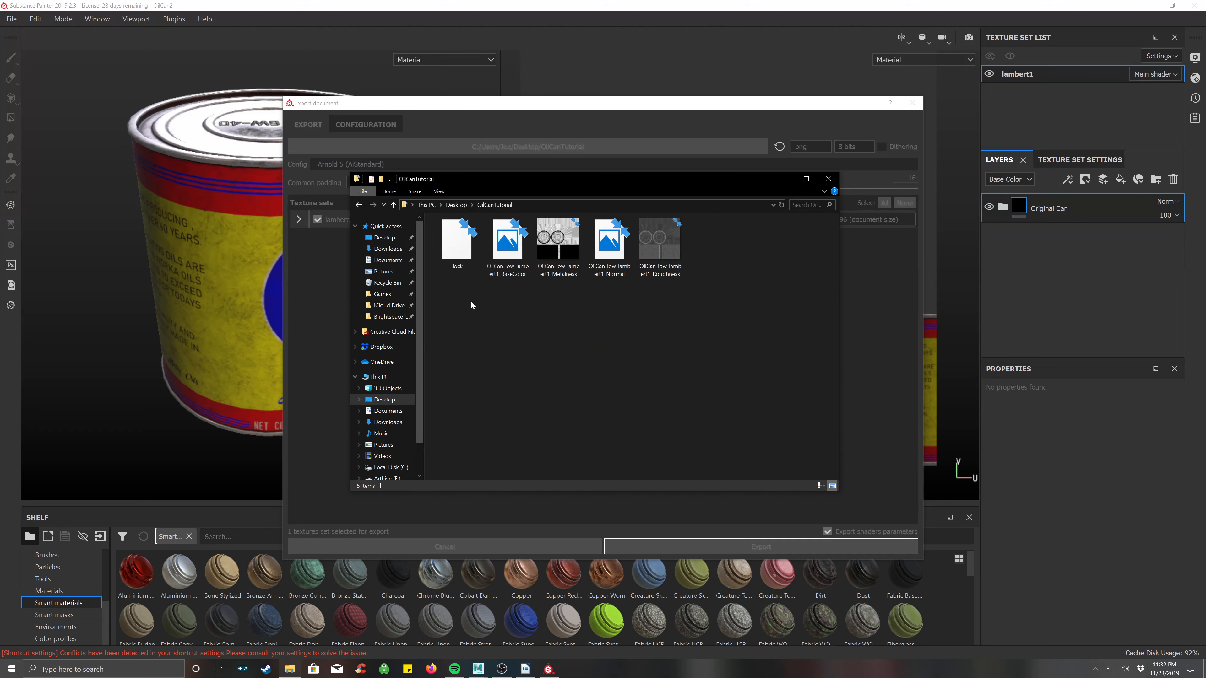
Step: Inspect the exported OilCan_low_lambert1_BaseColor image, close it and dismiss the export completion message
{"action": "double_click", "coordinate": [507, 240]}
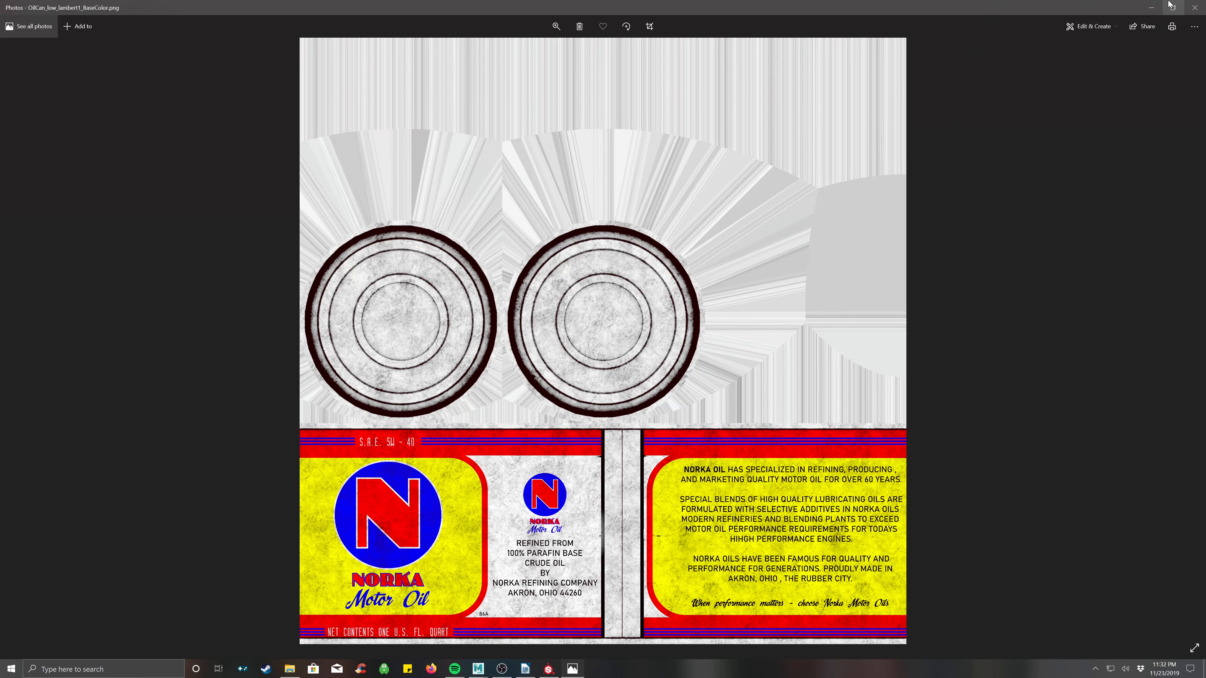
{"action": "left_click", "coordinate": [1194, 8]}
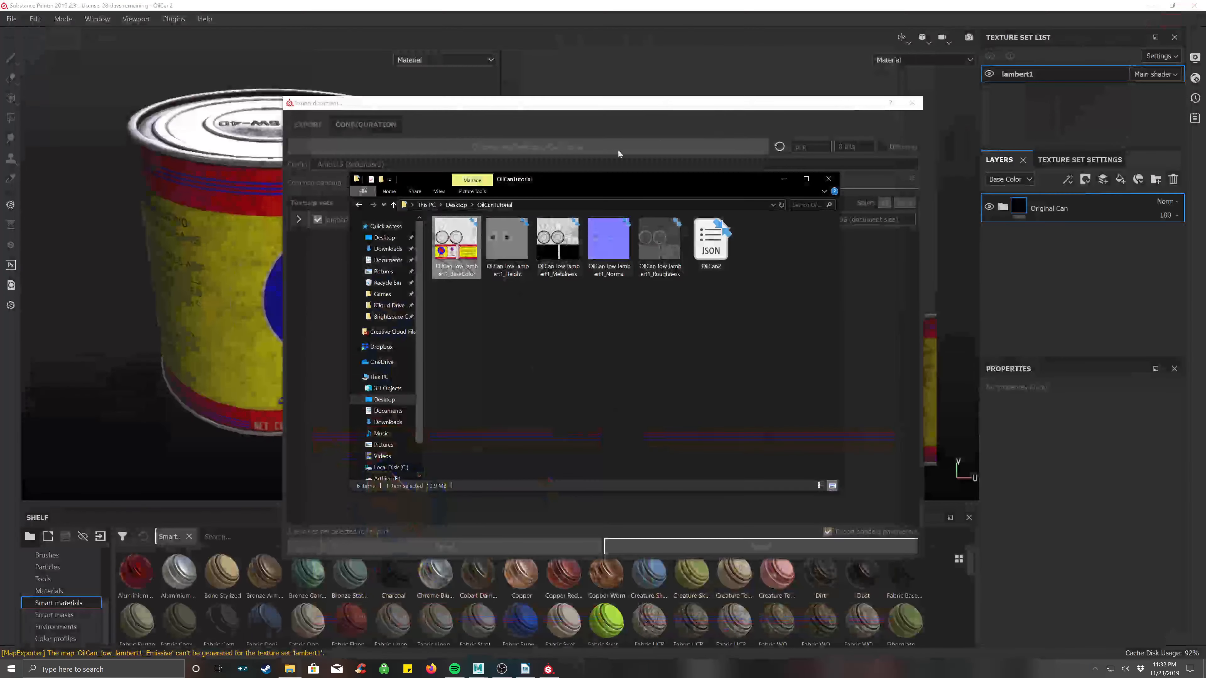
{"action": "left_click", "coordinate": [629, 68]}
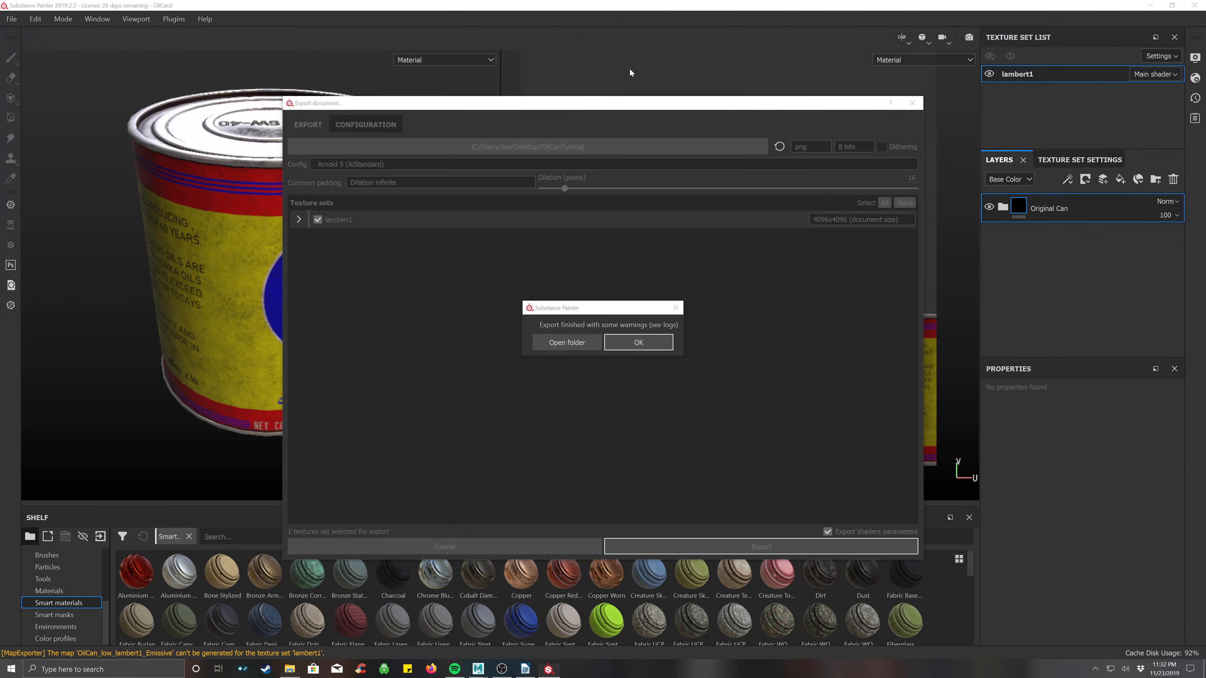
{"action": "left_click", "coordinate": [629, 341]}
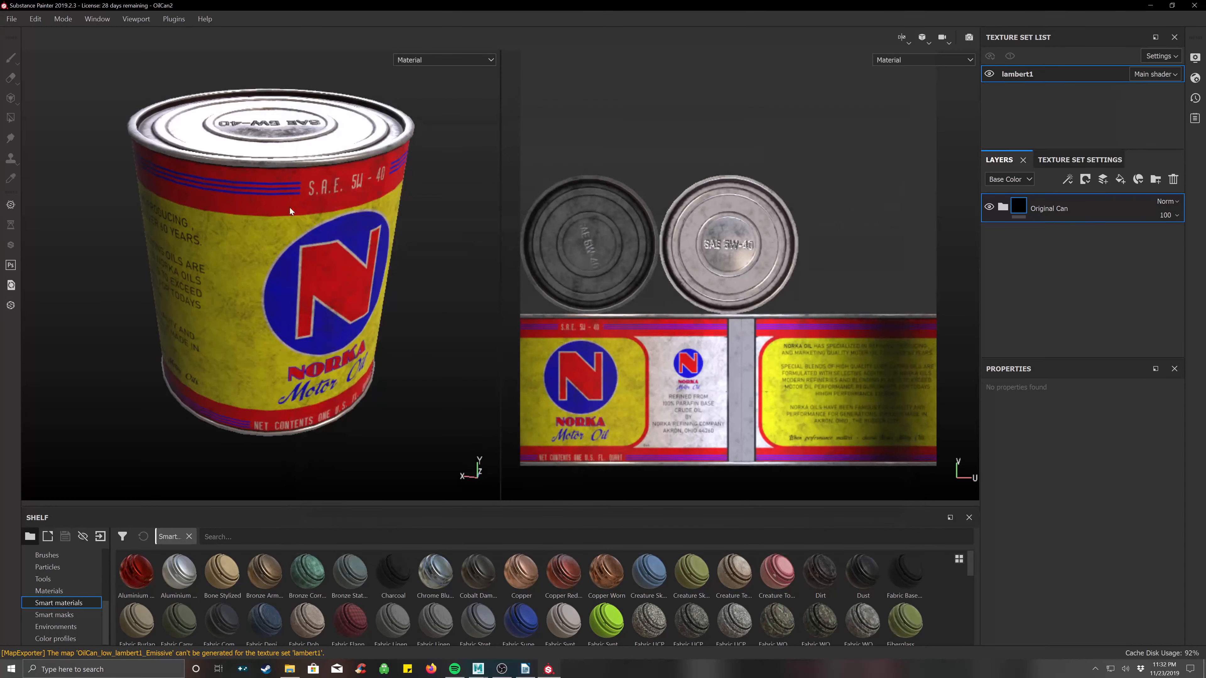
Step: Re-export the textures with common padding set to Dilation + Default background color and a dilation of 8 pixels
{"action": "left_click", "coordinate": [11, 18]}
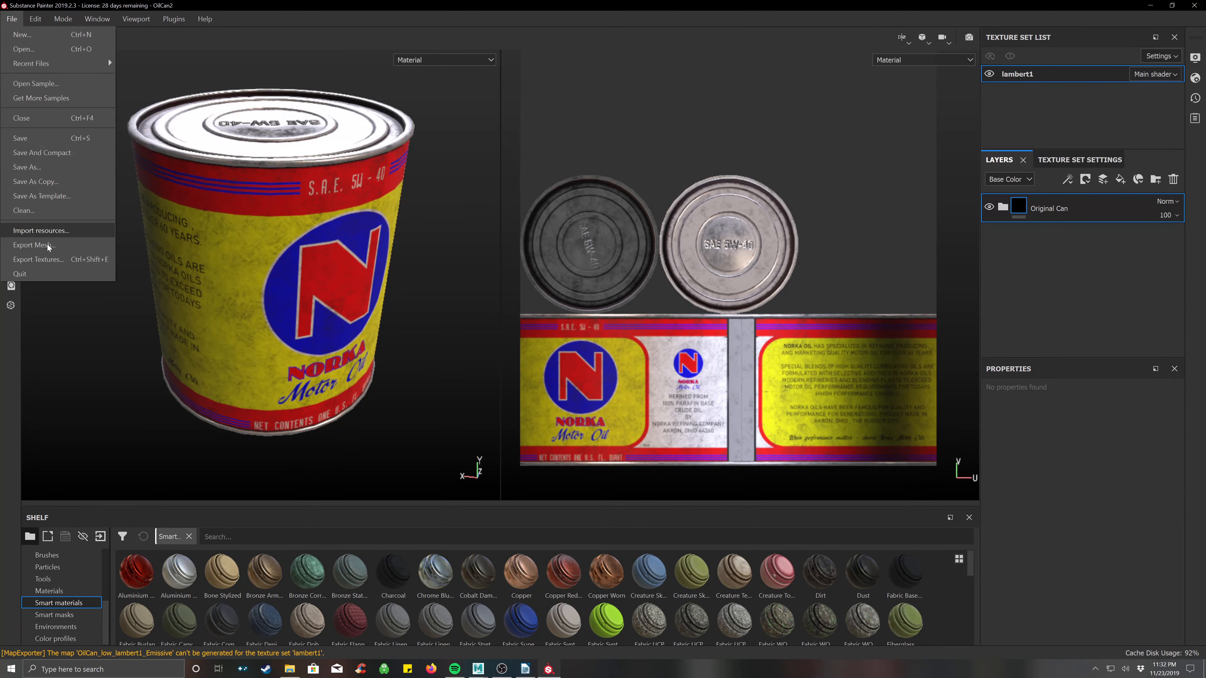
{"action": "left_click", "coordinate": [46, 259]}
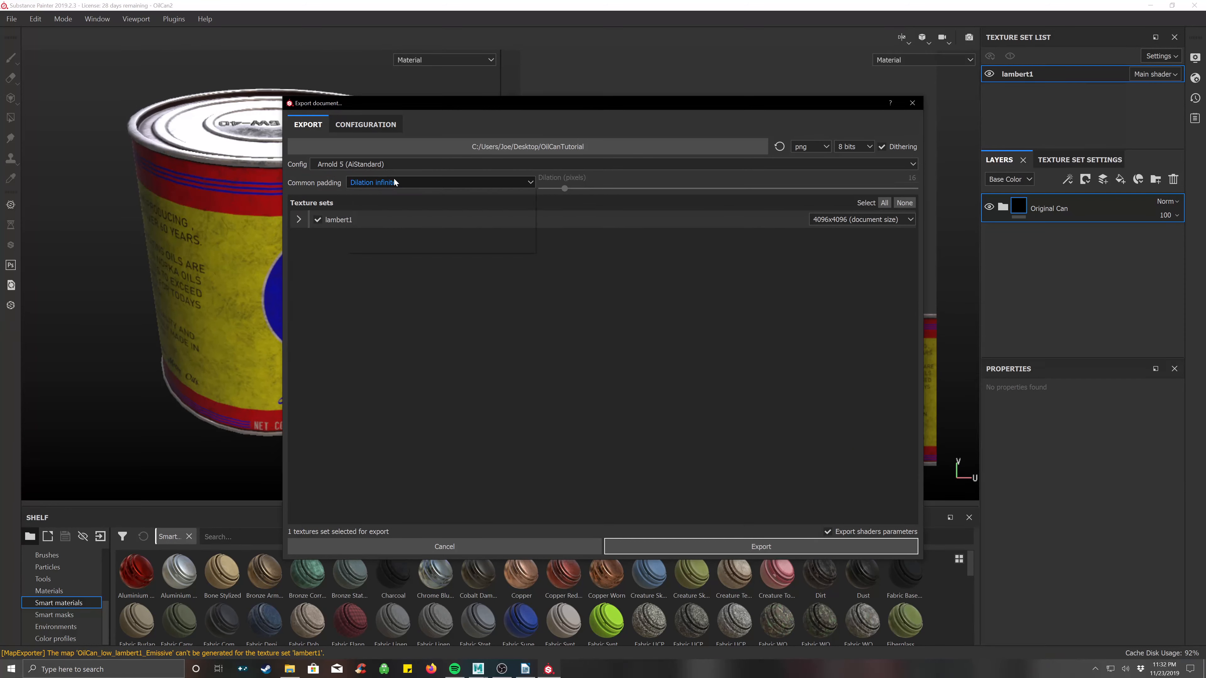
{"action": "left_click", "coordinate": [393, 180]}
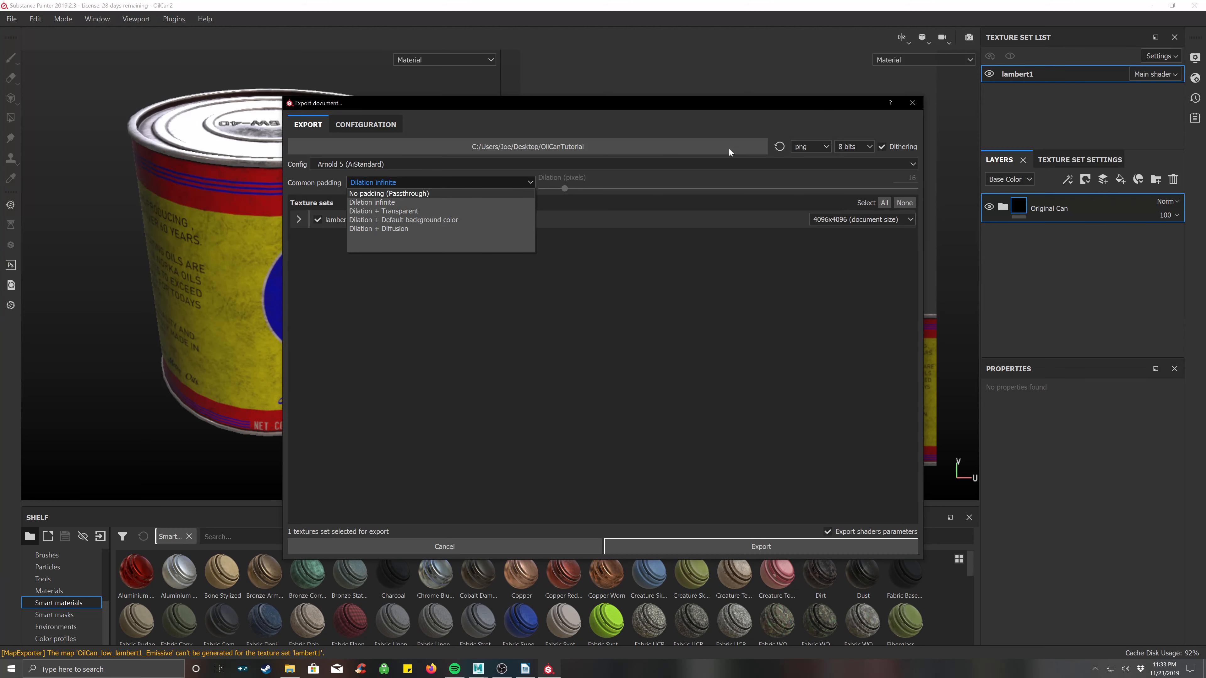
{"action": "left_click", "coordinate": [432, 221]}
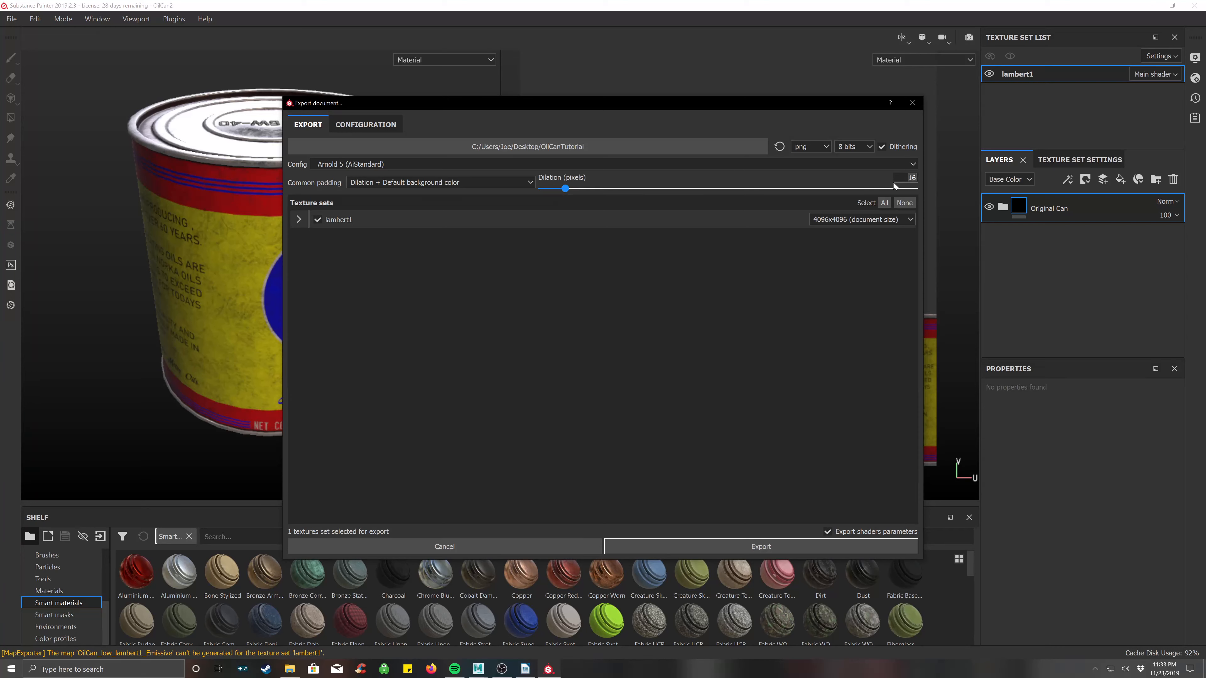
{"action": "type", "text": "8"}
{"action": "key", "text": "Return"}
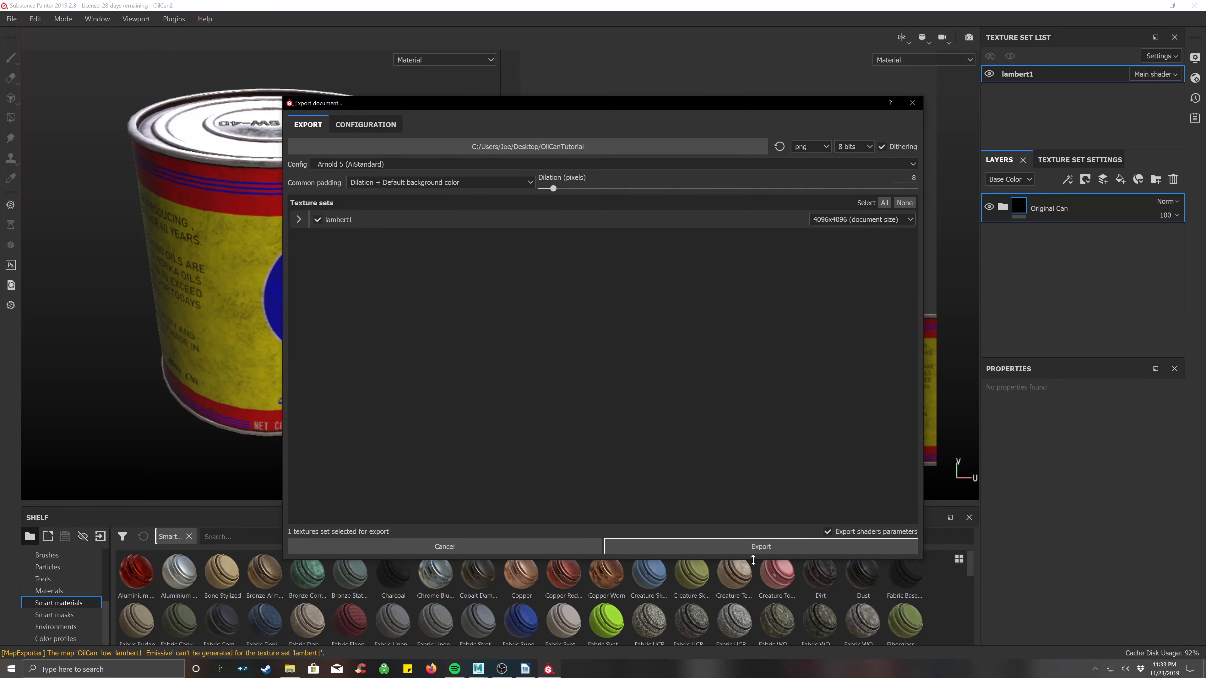
{"action": "left_click", "coordinate": [762, 547]}
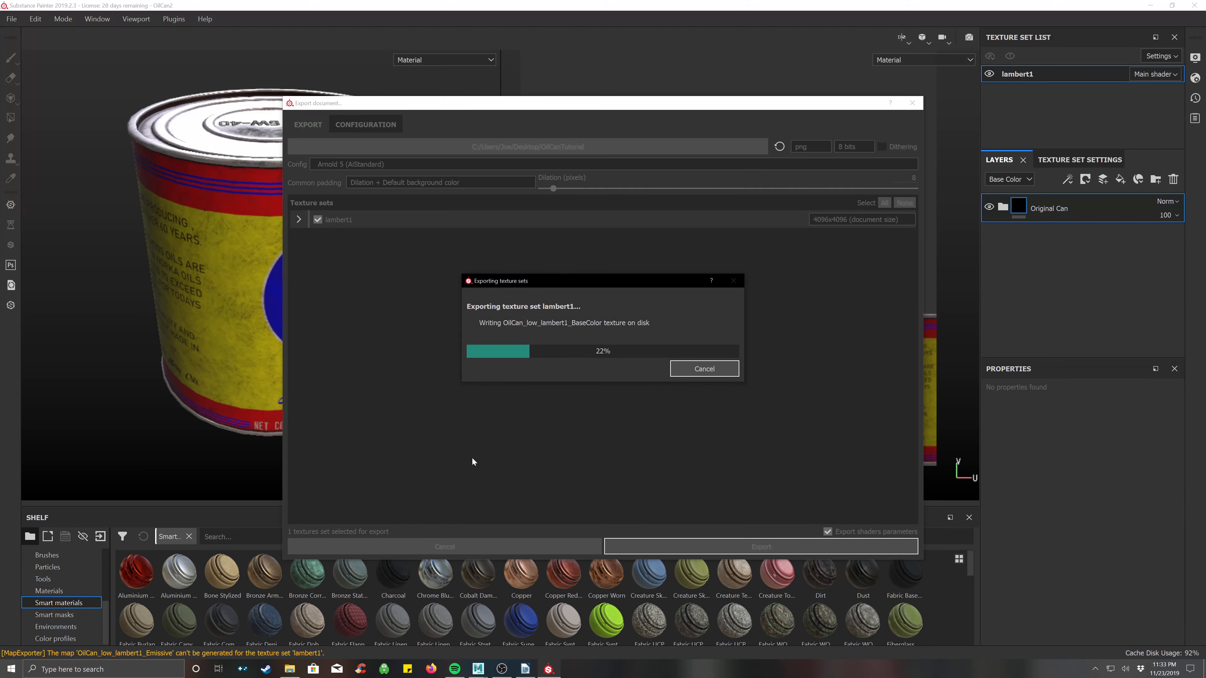
Step: Inspect the re-exported BaseColor image and the other maps in the OilCanTutorial folder, and dismiss the export message
{"action": "left_click", "coordinate": [289, 670]}
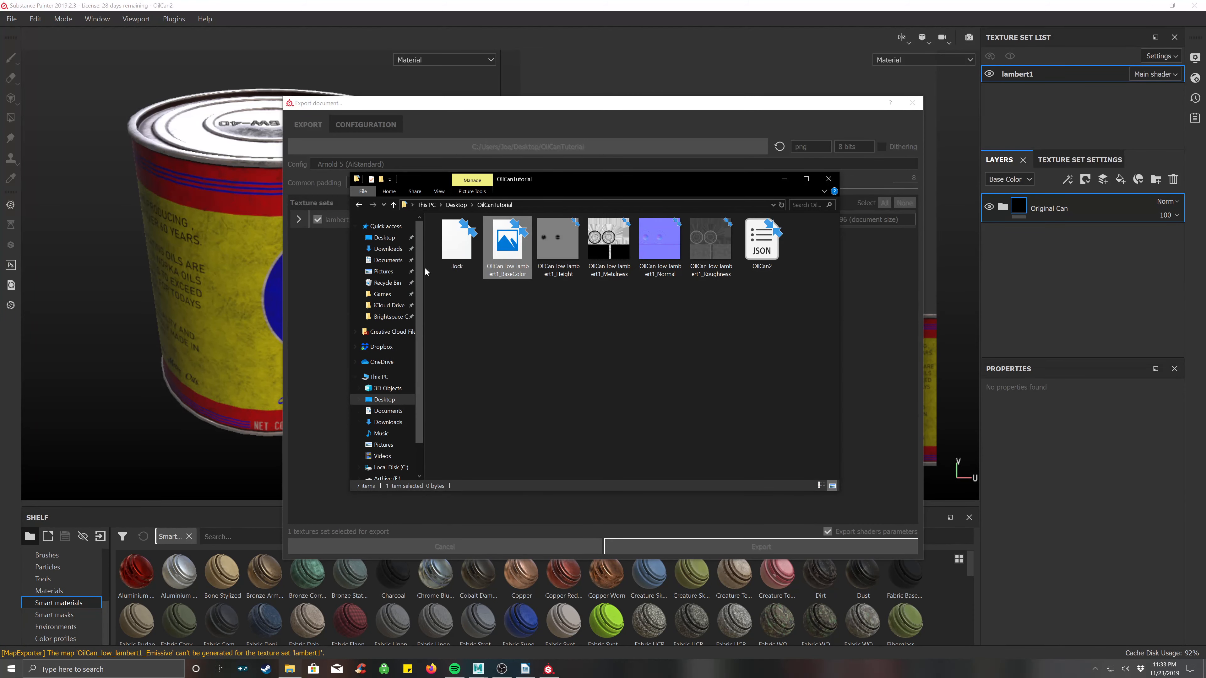
{"action": "double_click", "coordinate": [510, 232]}
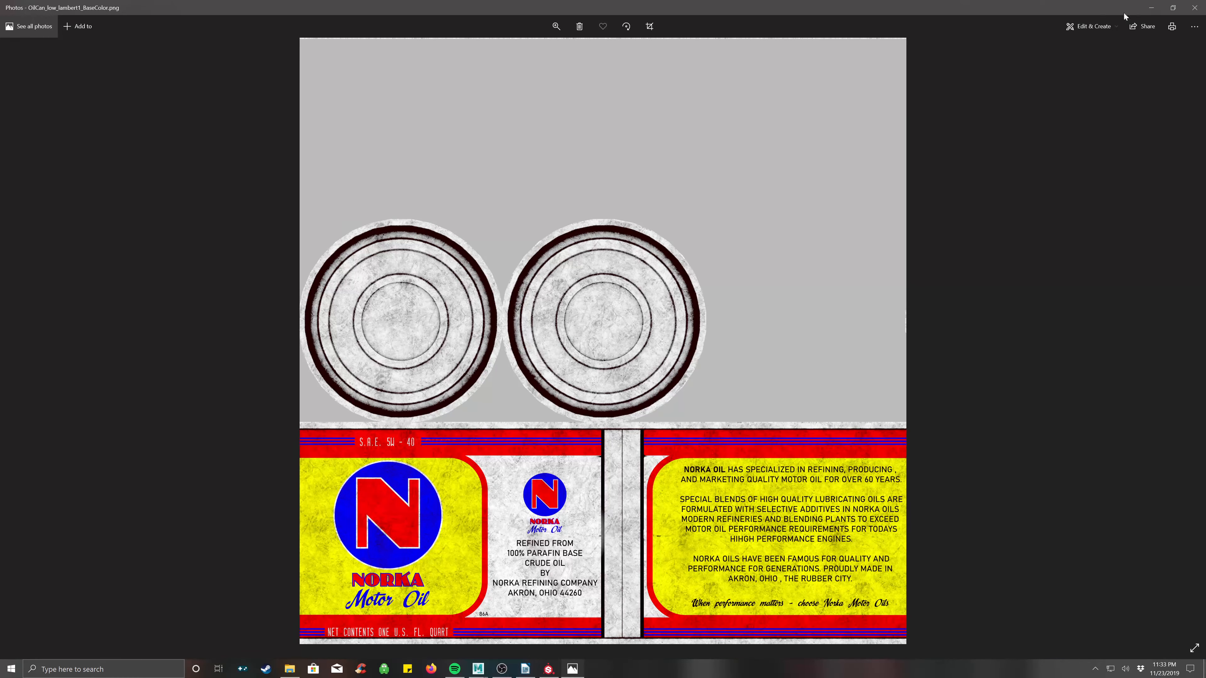
{"action": "left_click", "coordinate": [1193, 5]}
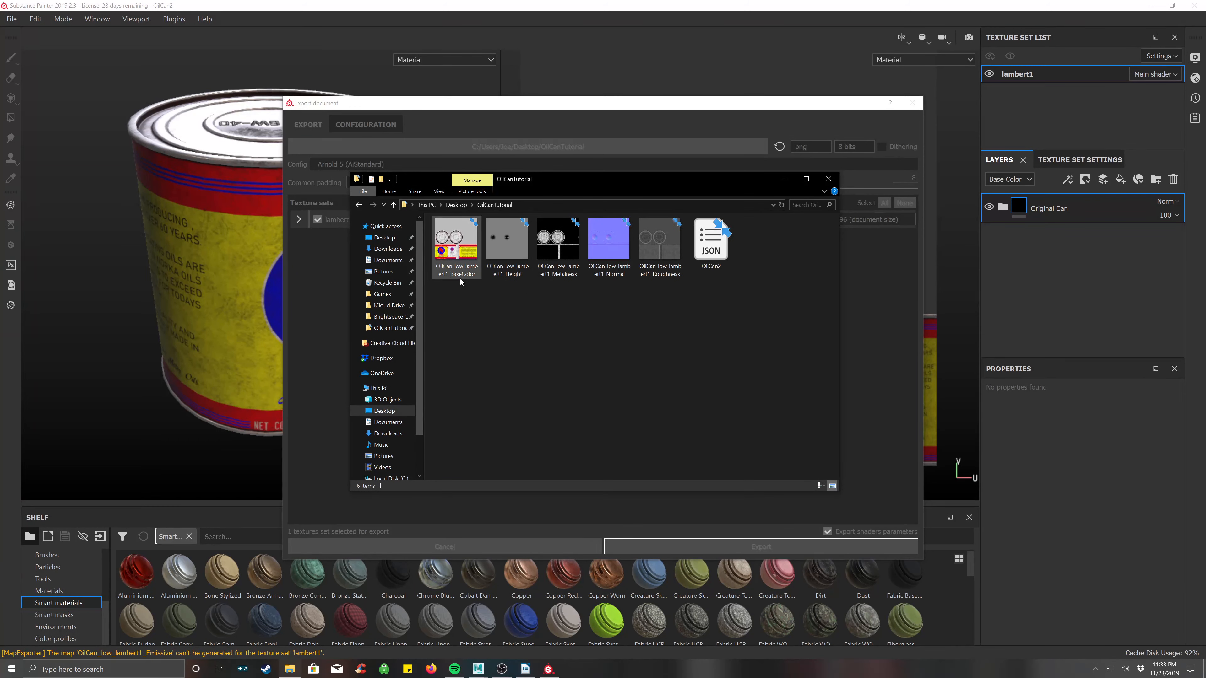
{"action": "left_click", "coordinate": [612, 274]}
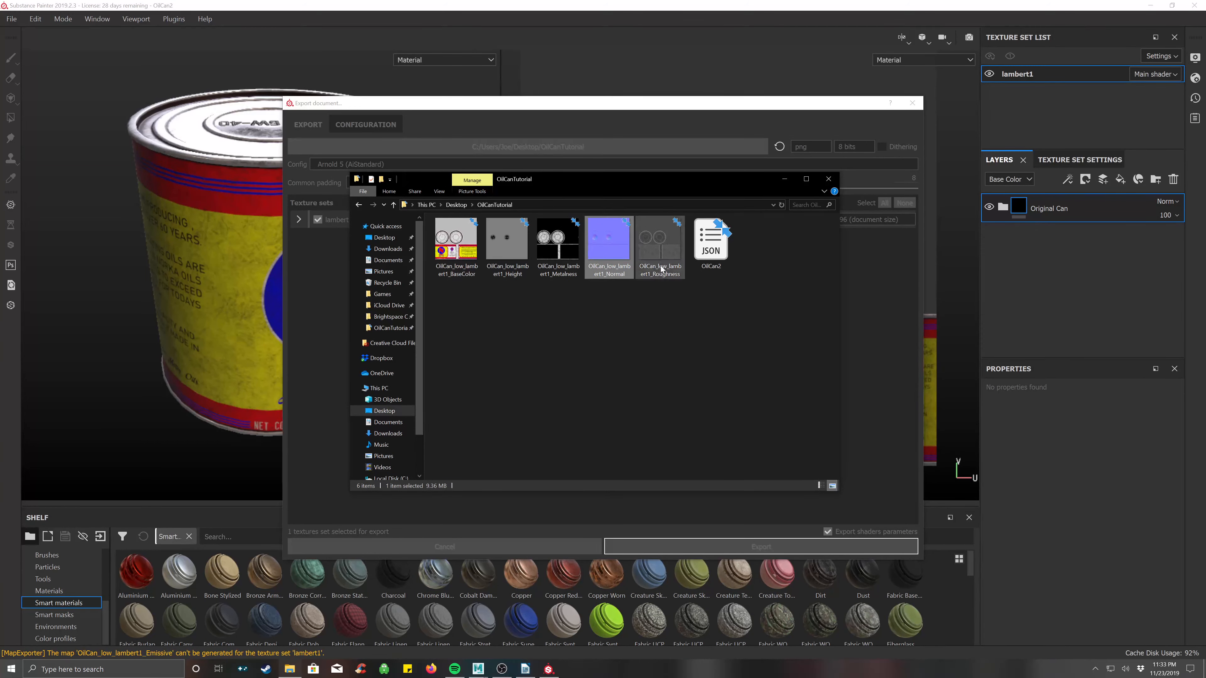
{"action": "left_click", "coordinate": [661, 270]}
{"action": "left_click", "coordinate": [634, 314]}
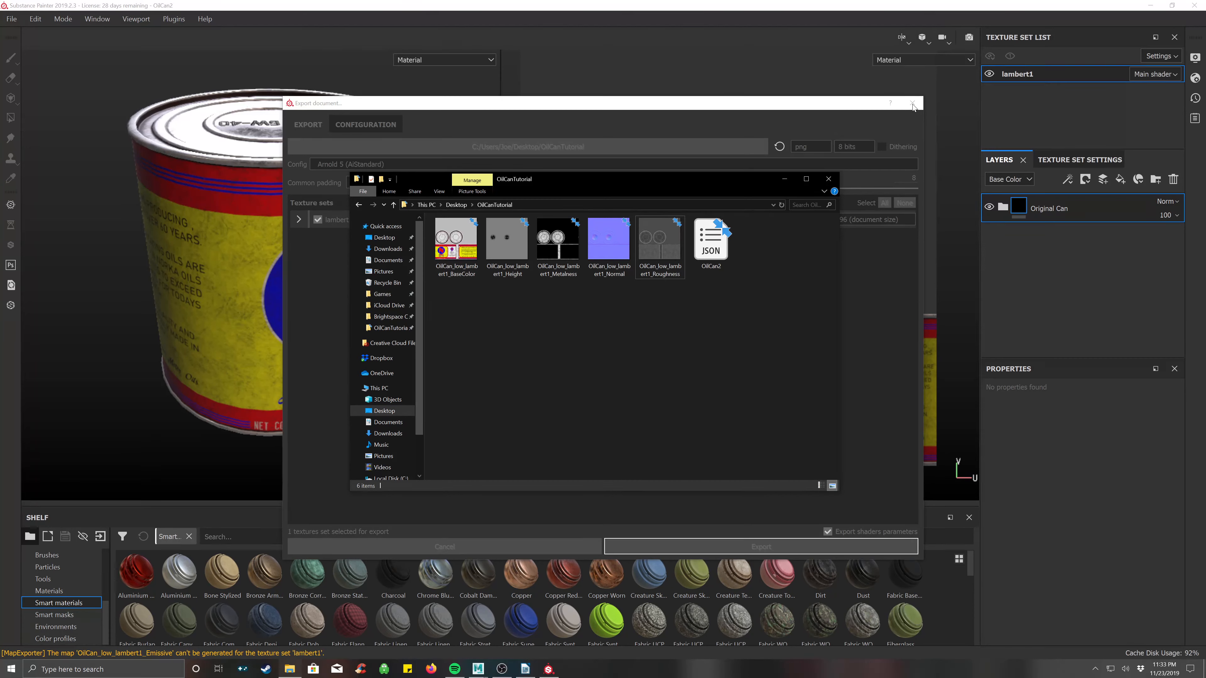
{"action": "left_click", "coordinate": [607, 117]}
{"action": "left_click", "coordinate": [639, 343]}
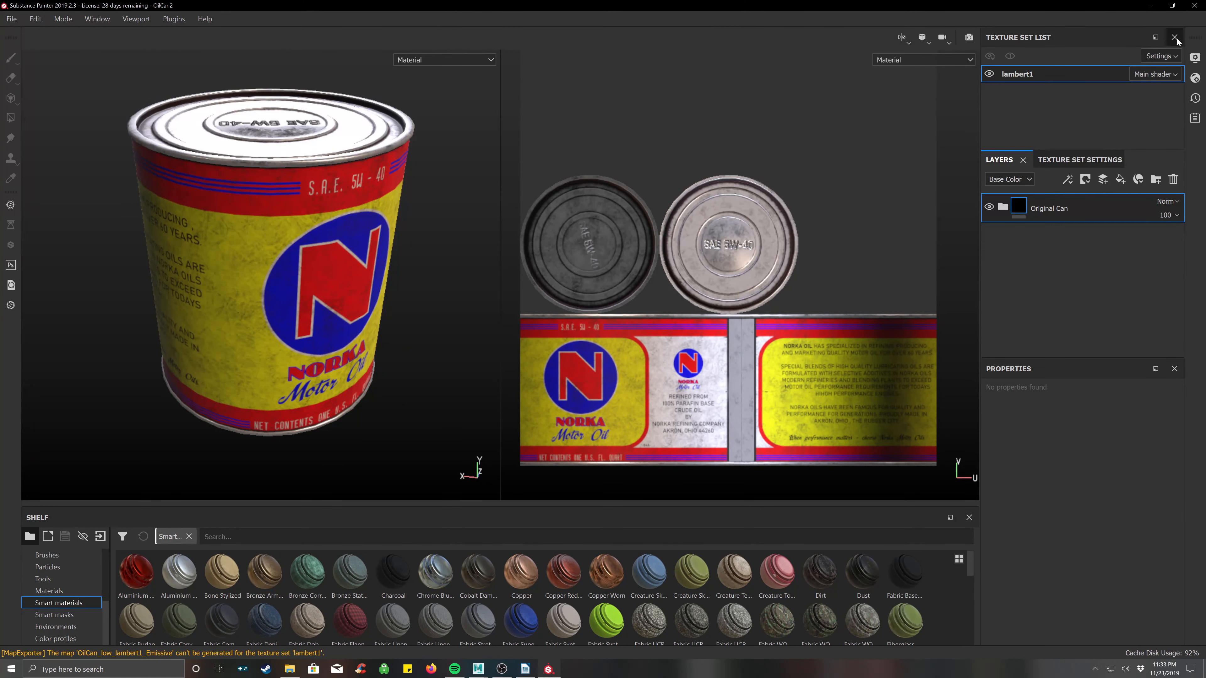
Step: Switch to Maya and select the Can_low mesh in object mode
{"action": "left_click", "coordinate": [1150, 9]}
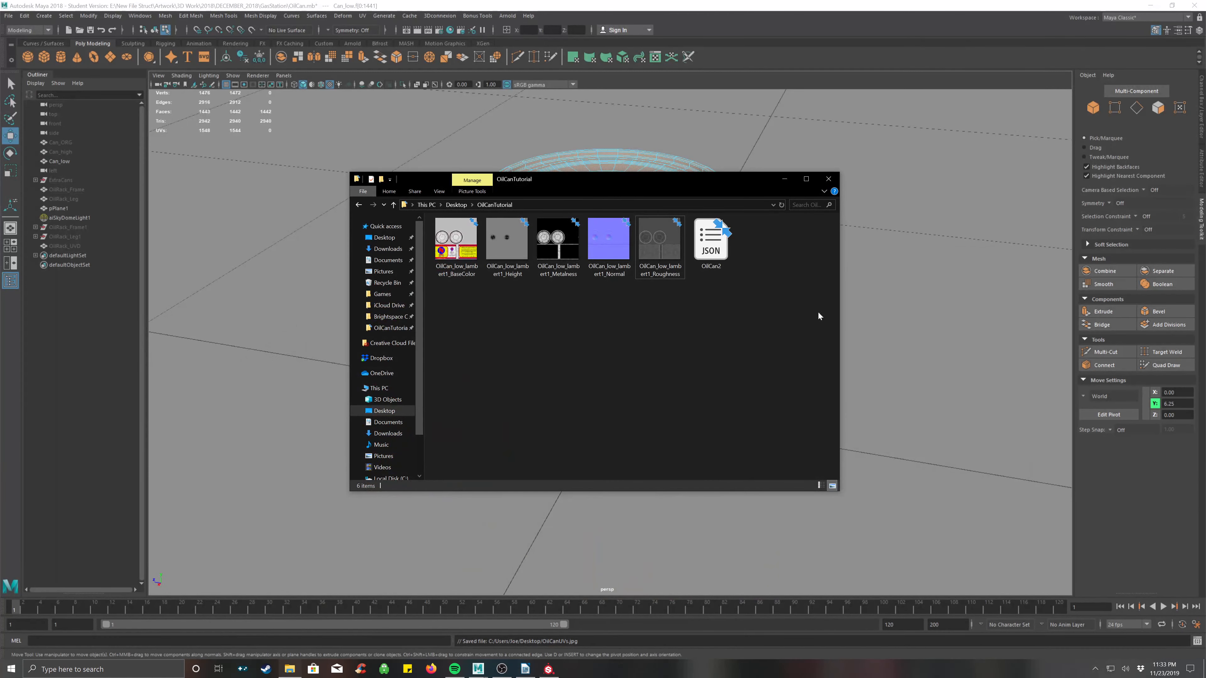
{"action": "left_click_drag", "start_coordinate": [720, 184], "coordinate": [750, 247]}
{"action": "left_click", "coordinate": [906, 185]}
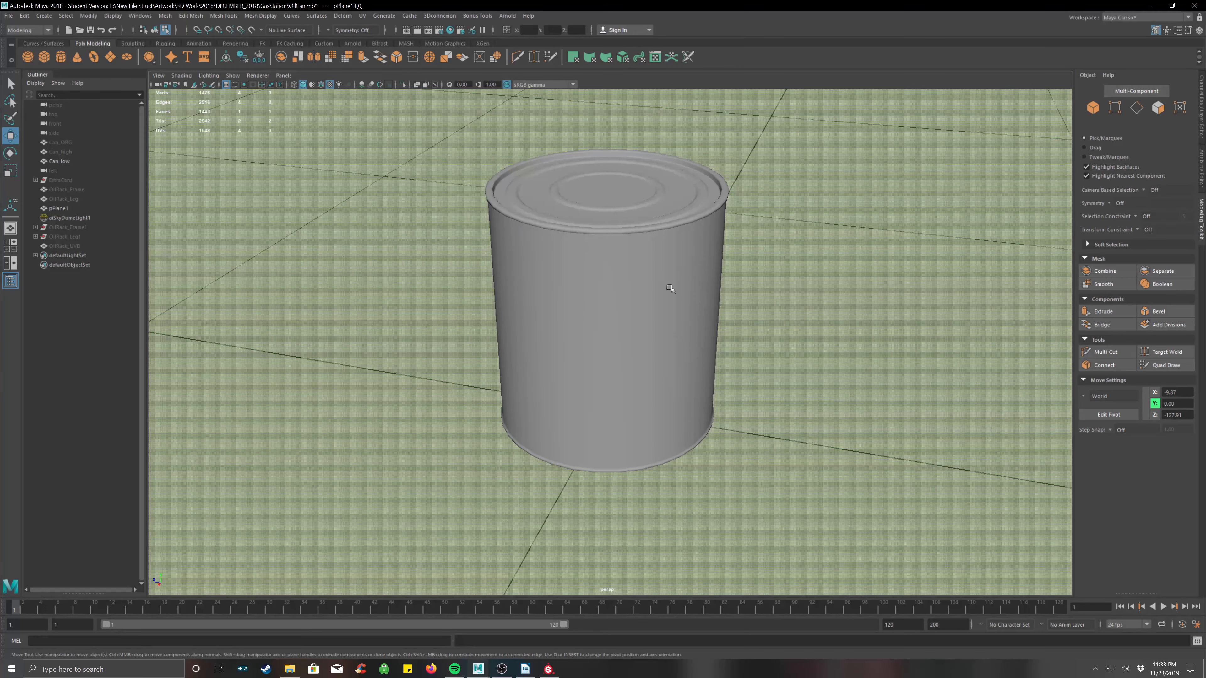
{"action": "right_click", "coordinate": [359, 253]}
{"action": "right_click_drag", "start_coordinate": [359, 253], "coordinate": [419, 239]}
{"action": "left_click", "coordinate": [412, 246]}
{"action": "left_click", "coordinate": [614, 242]}
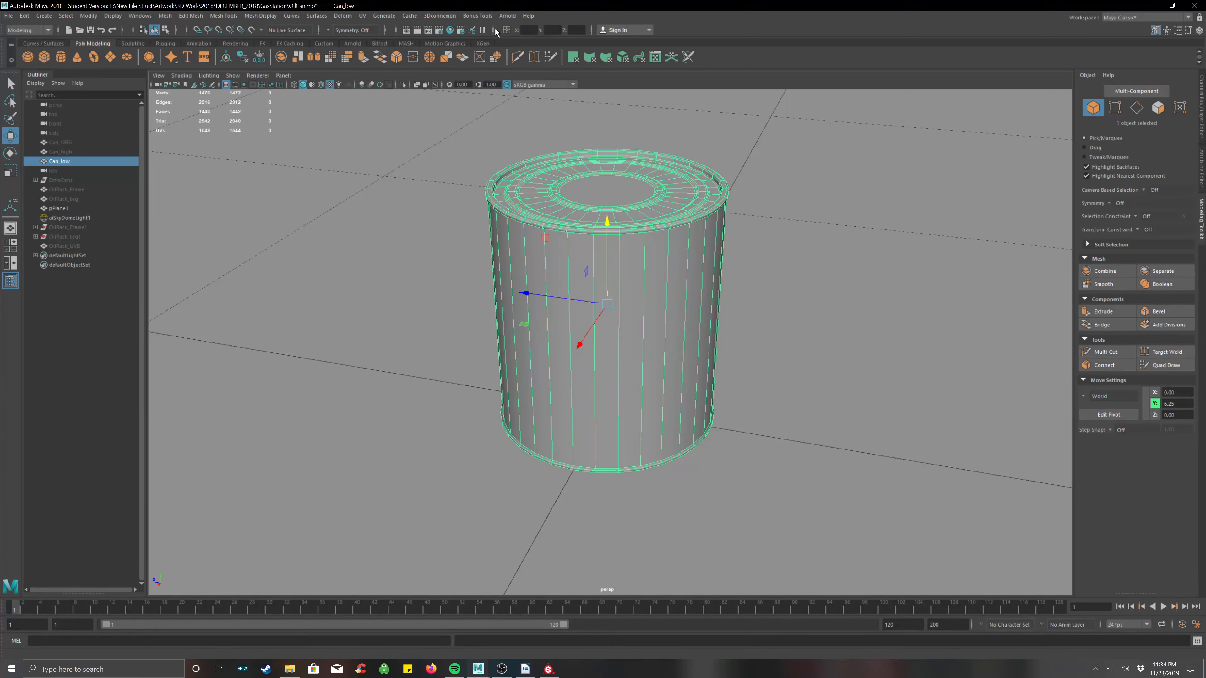
Step: Open the Hypershade and create an Arnold aiStandardSurface shader in an empty part of the node graph
{"action": "left_click", "coordinate": [363, 15]}
{"action": "left_click", "coordinate": [384, 15]}
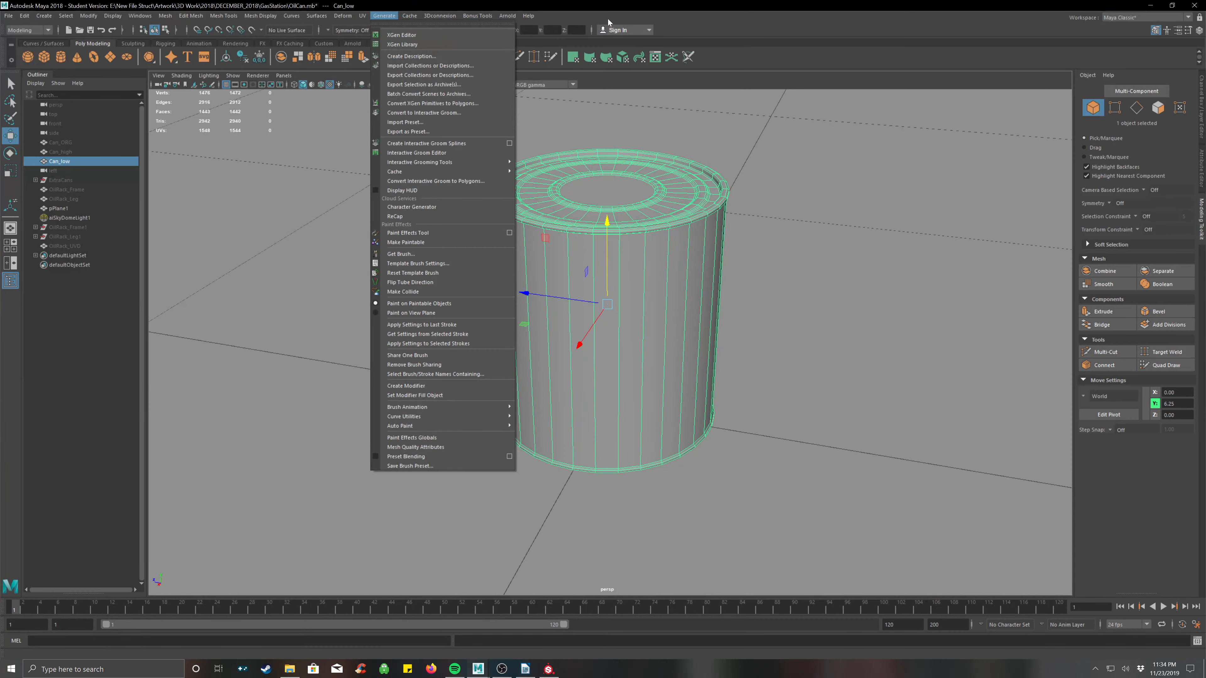
{"action": "left_click", "coordinate": [747, 20]}
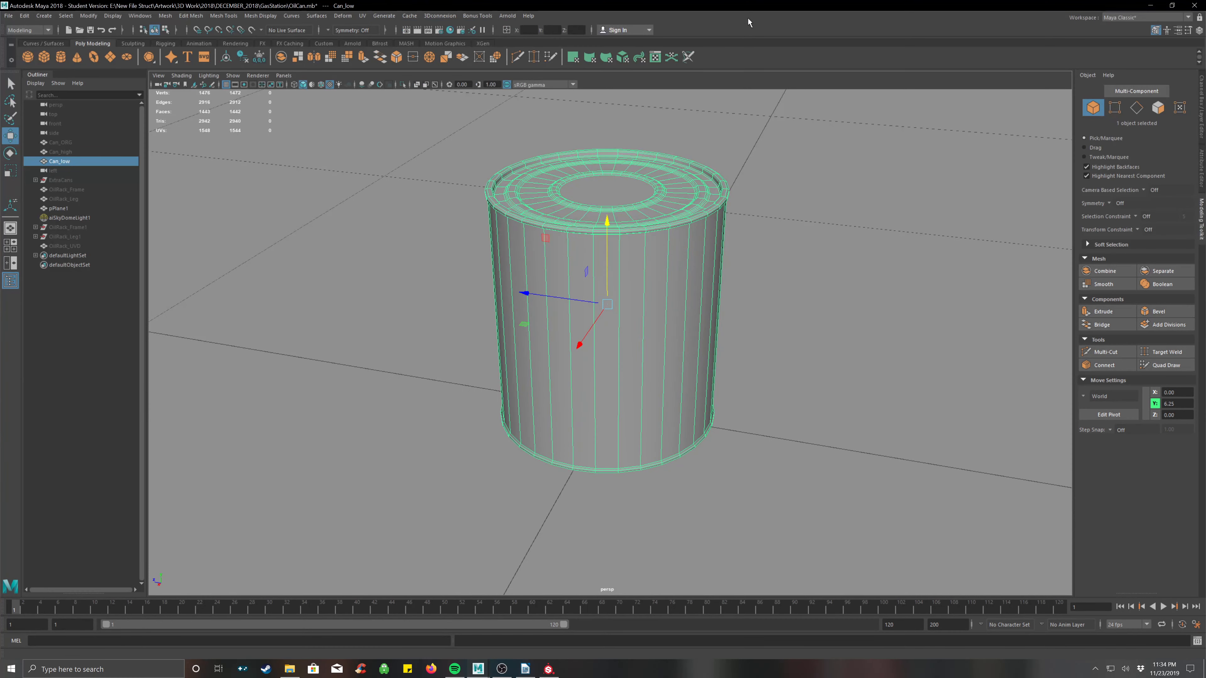
{"action": "left_click", "coordinate": [450, 30]}
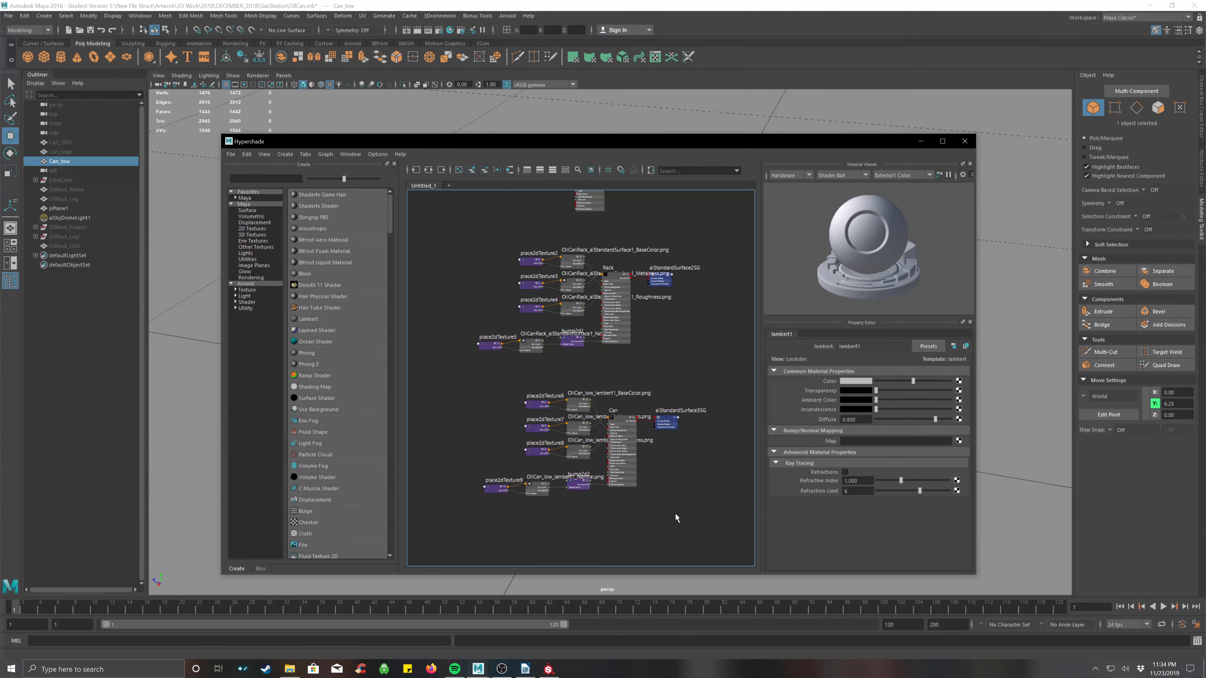
{"action": "middle_click_drag", "start_coordinate": [669, 486], "coordinate": [647, 190], "text": "alt"}
{"action": "middle_click_drag", "start_coordinate": [574, 316], "coordinate": [609, 269], "text": "alt"}
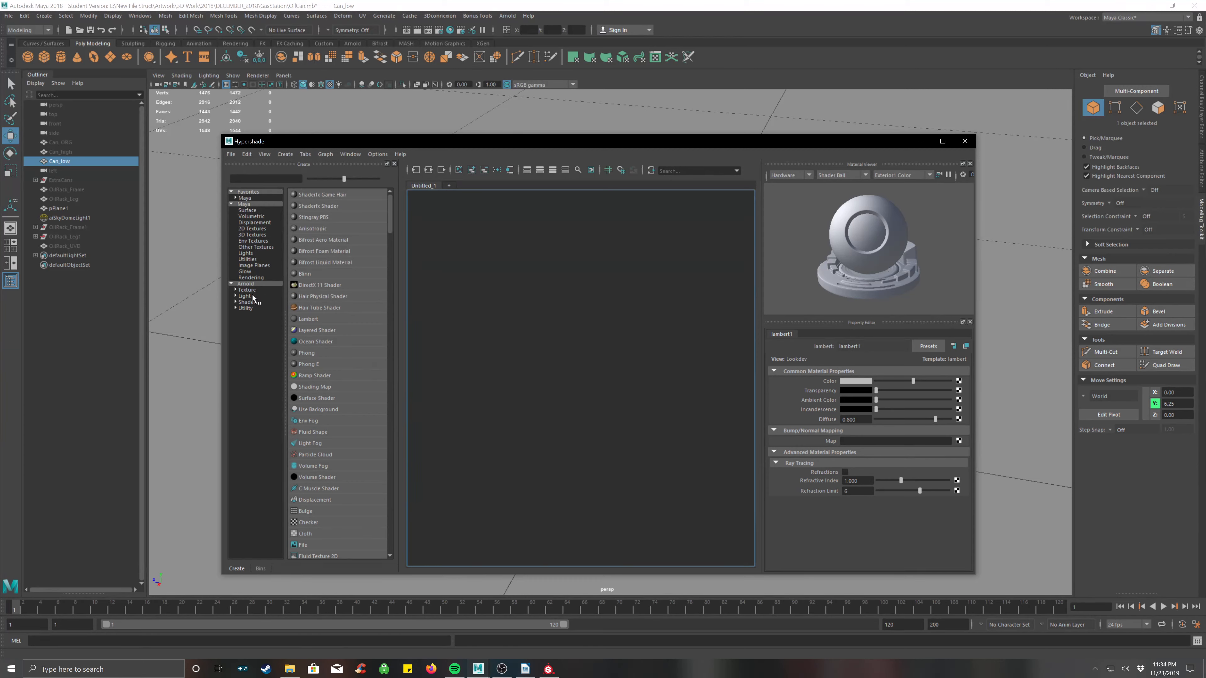
{"action": "left_click", "coordinate": [251, 303]}
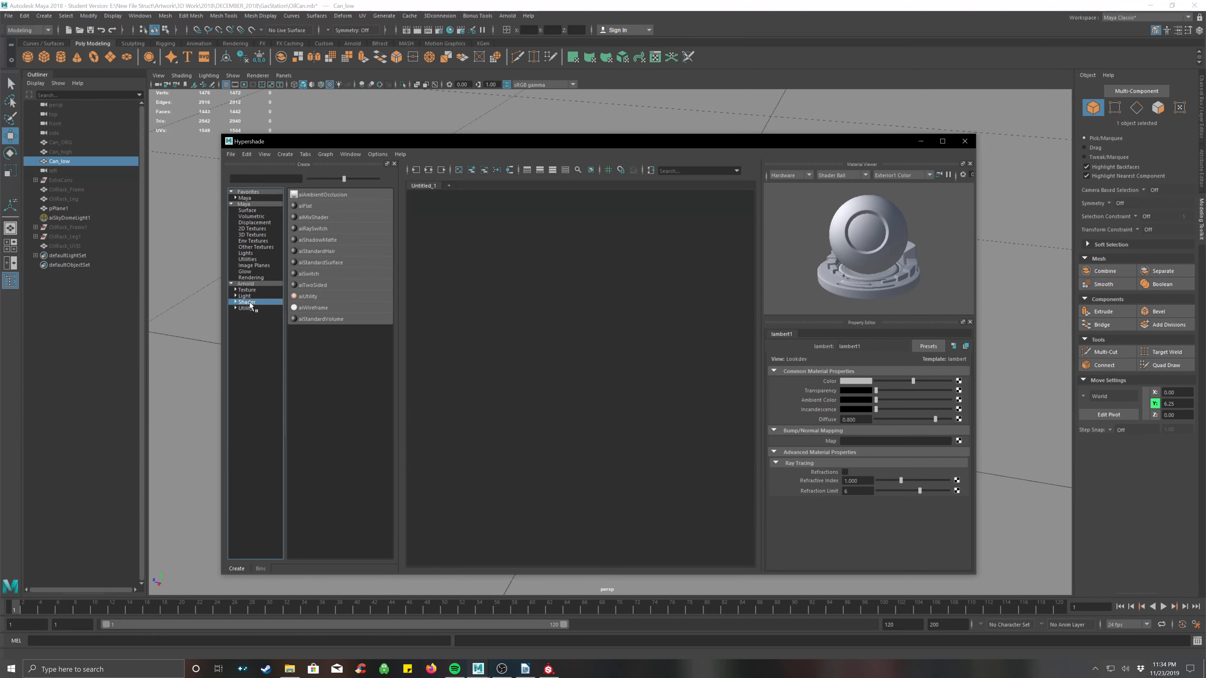
{"action": "left_click", "coordinate": [324, 262]}
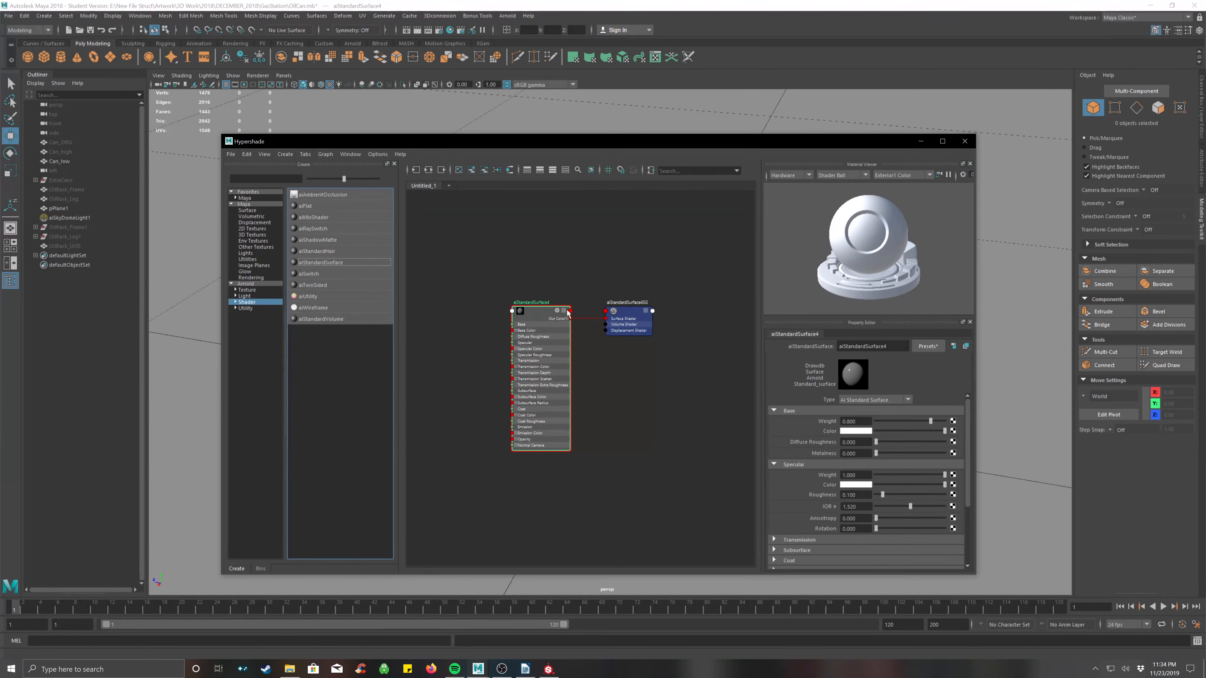
{"action": "left_click_drag", "start_coordinate": [669, 283], "coordinate": [509, 480]}
{"action": "left_click_drag", "start_coordinate": [541, 317], "coordinate": [632, 271]}
{"action": "left_click", "coordinate": [635, 272]}
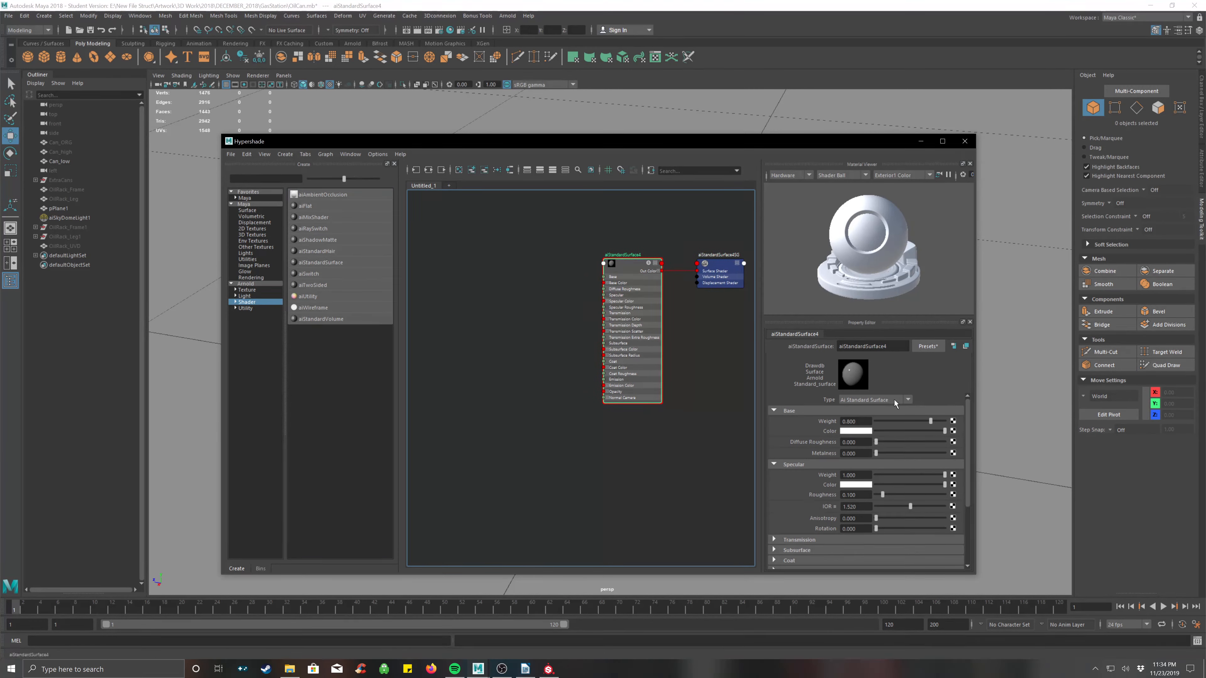
Step: Rename the new aiStandardSurface shader to OilCanTutorial
{"action": "left_click_drag", "start_coordinate": [893, 346], "coordinate": [715, 352]}
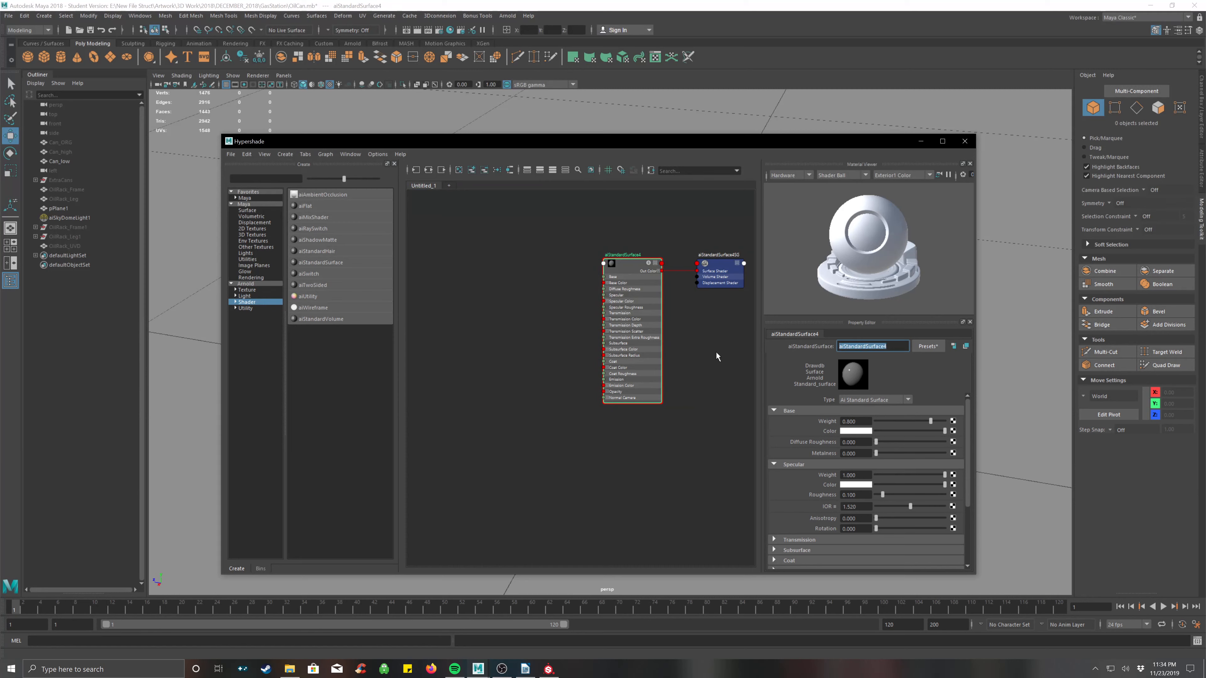
{"action": "type", "text": "Oil"}
{"action": "type", "text": "CanTutorial"}
{"action": "key", "text": "Return"}
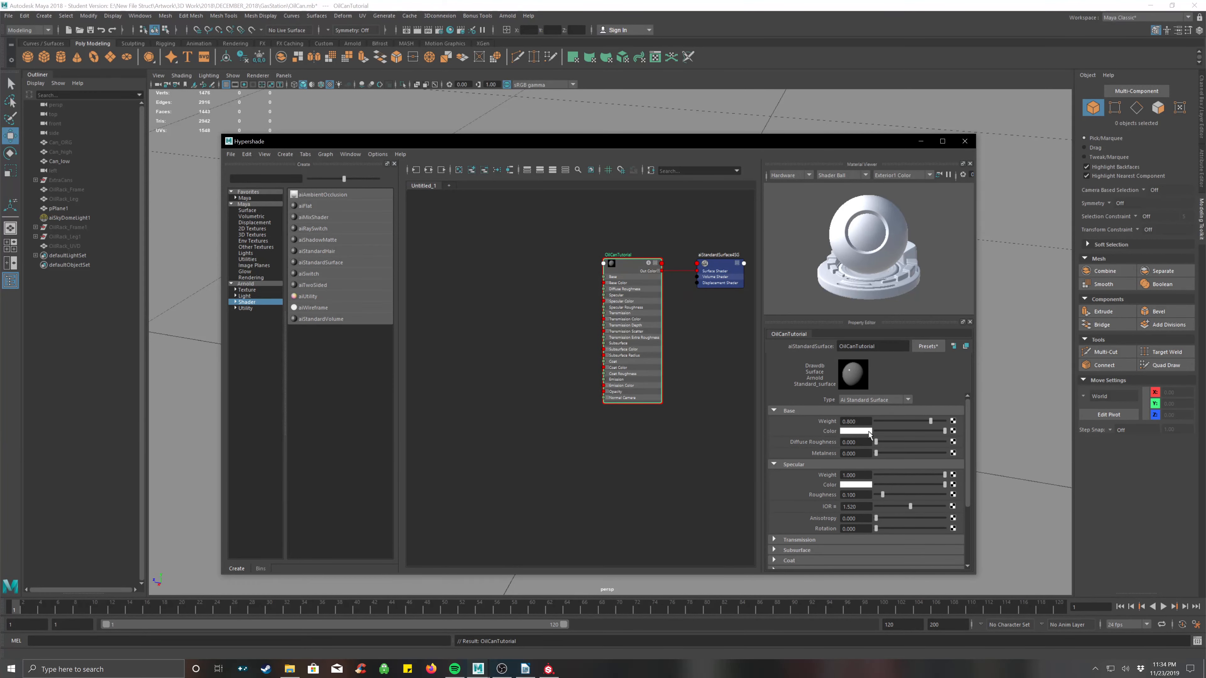
Step: Connect a file texture to the shader's base Color and load OilCan_low_lambert1_BaseColor.png from the desktop's OilCanTutorial folder
{"action": "left_click", "coordinate": [953, 431]}
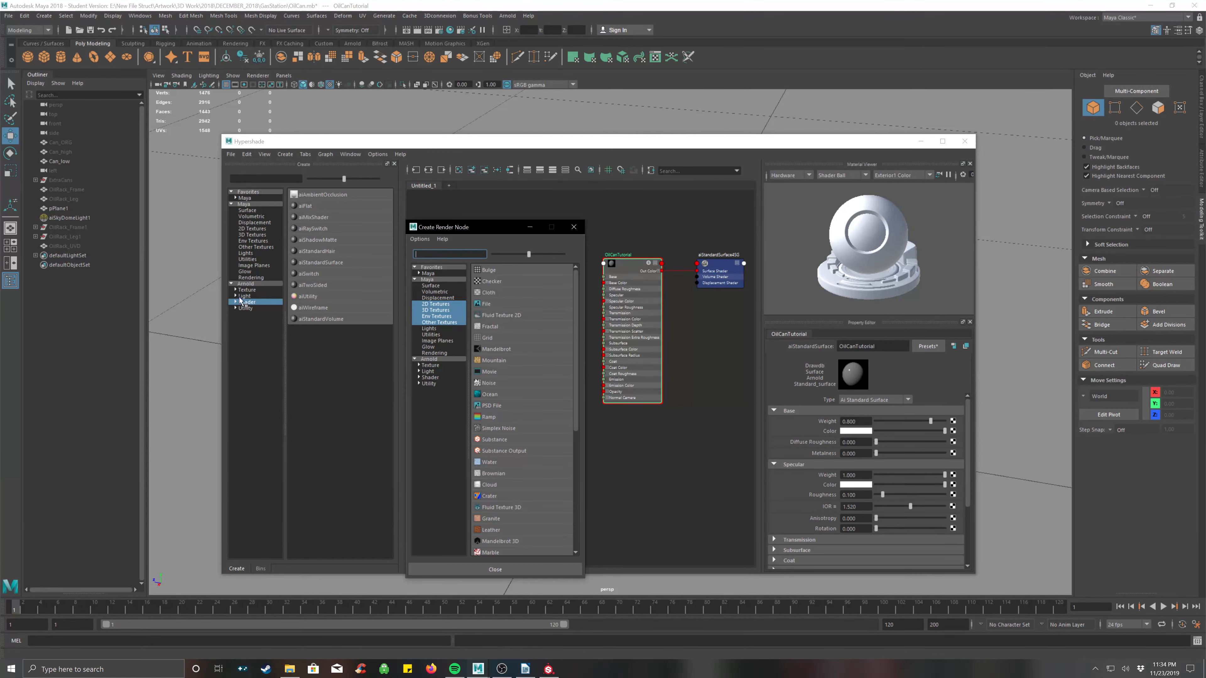
{"action": "left_click", "coordinate": [488, 304]}
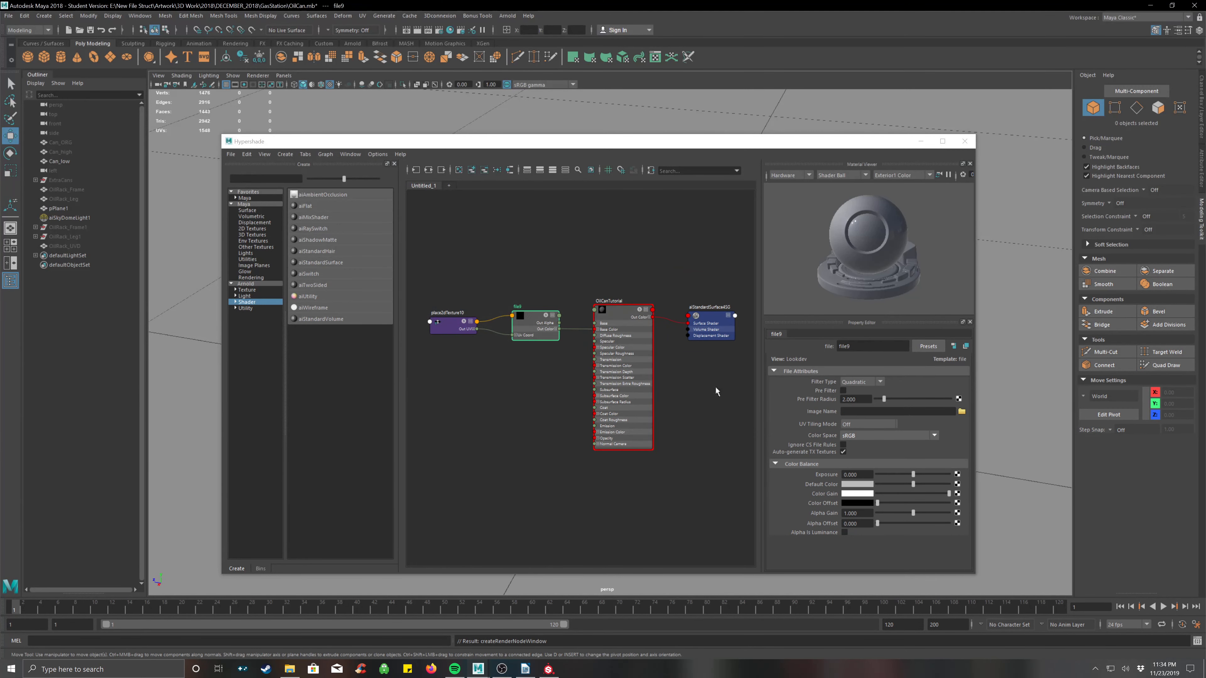
{"action": "left_click", "coordinate": [961, 412]}
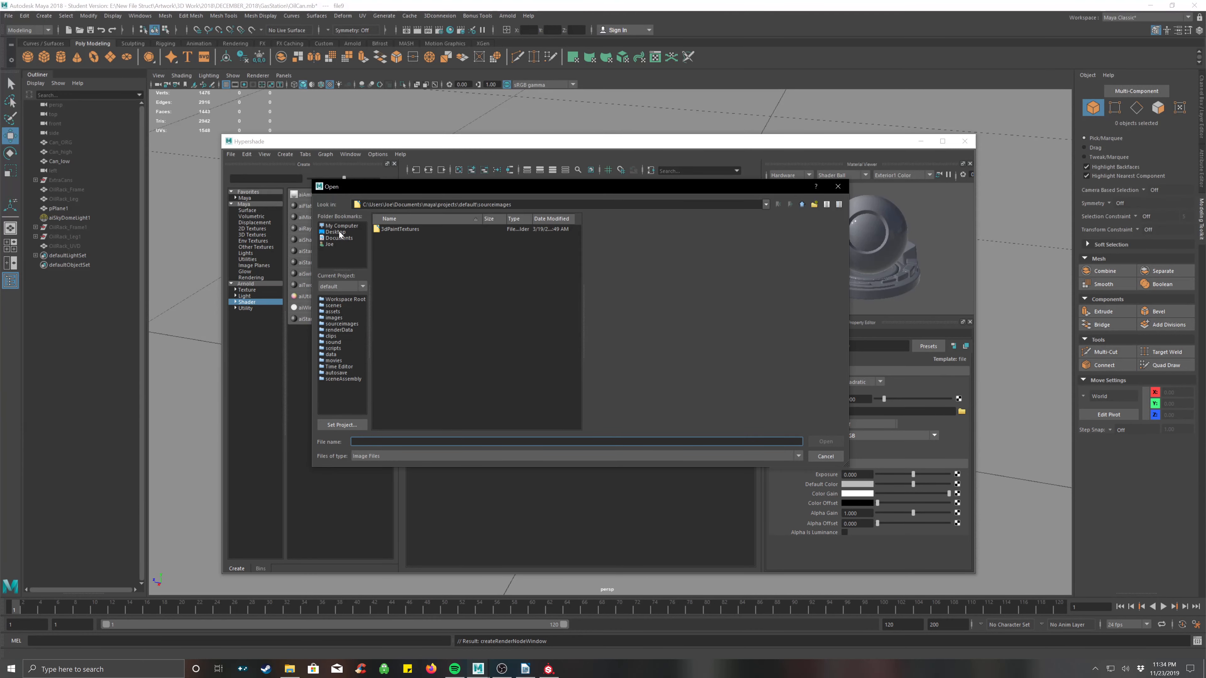
{"action": "left_click", "coordinate": [338, 231]}
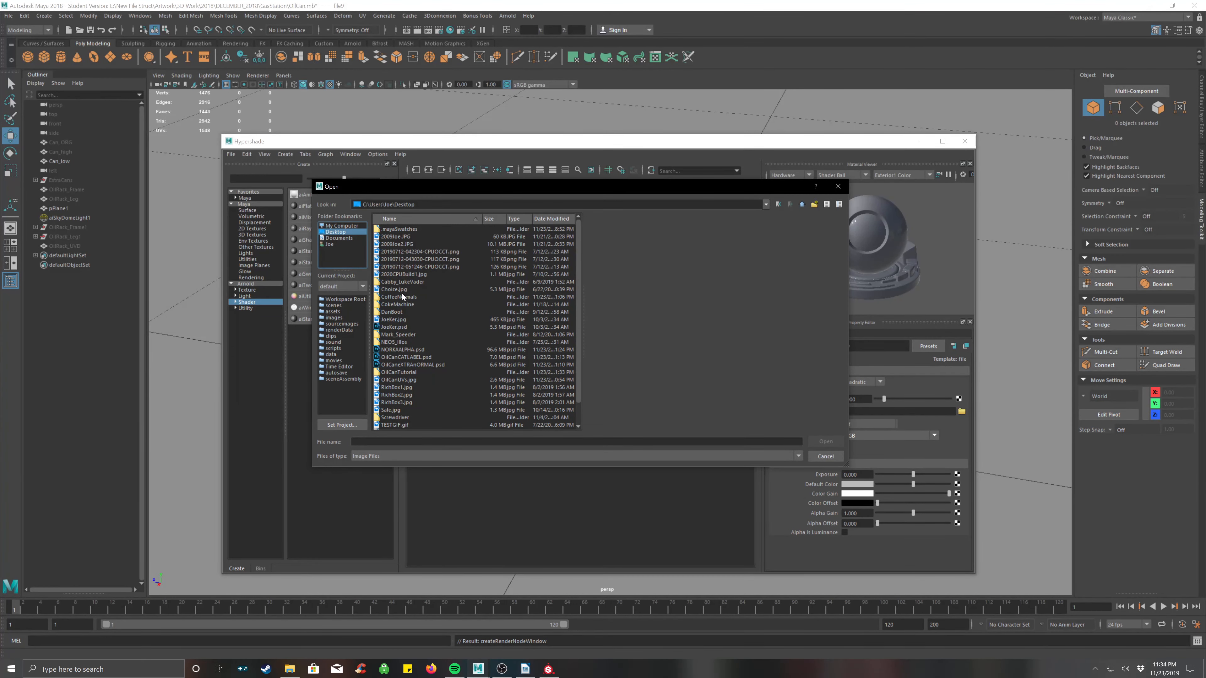
{"action": "double_click", "coordinate": [401, 373]}
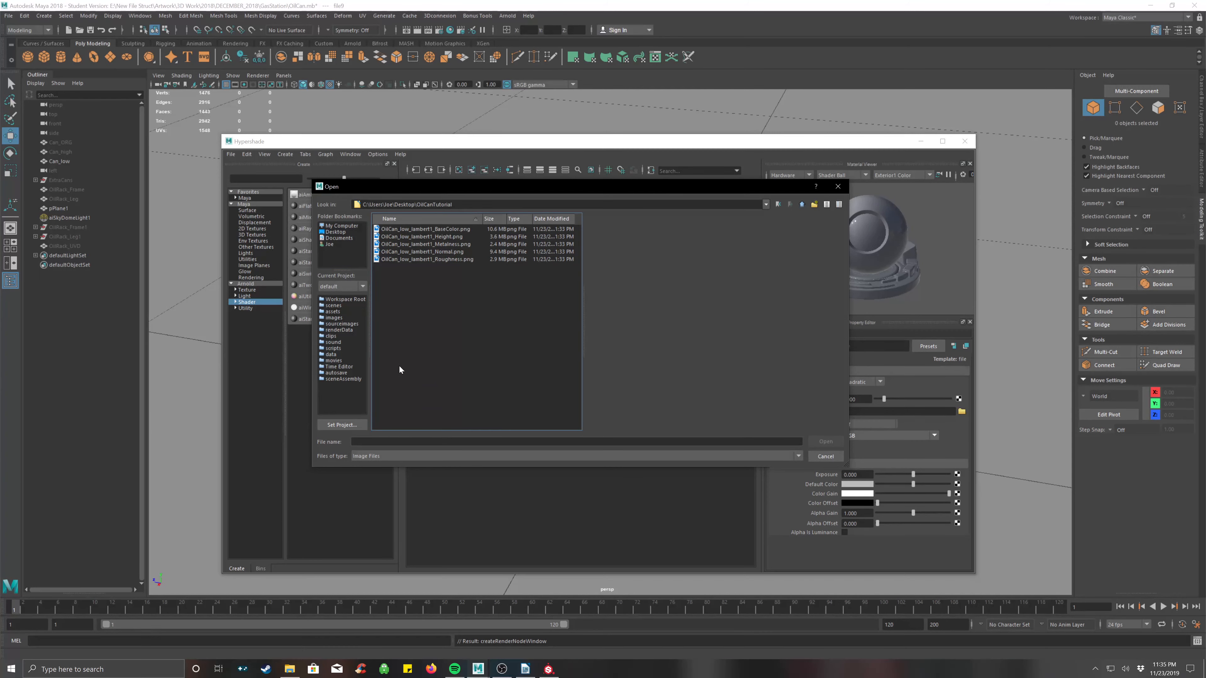
{"action": "left_click", "coordinate": [433, 230]}
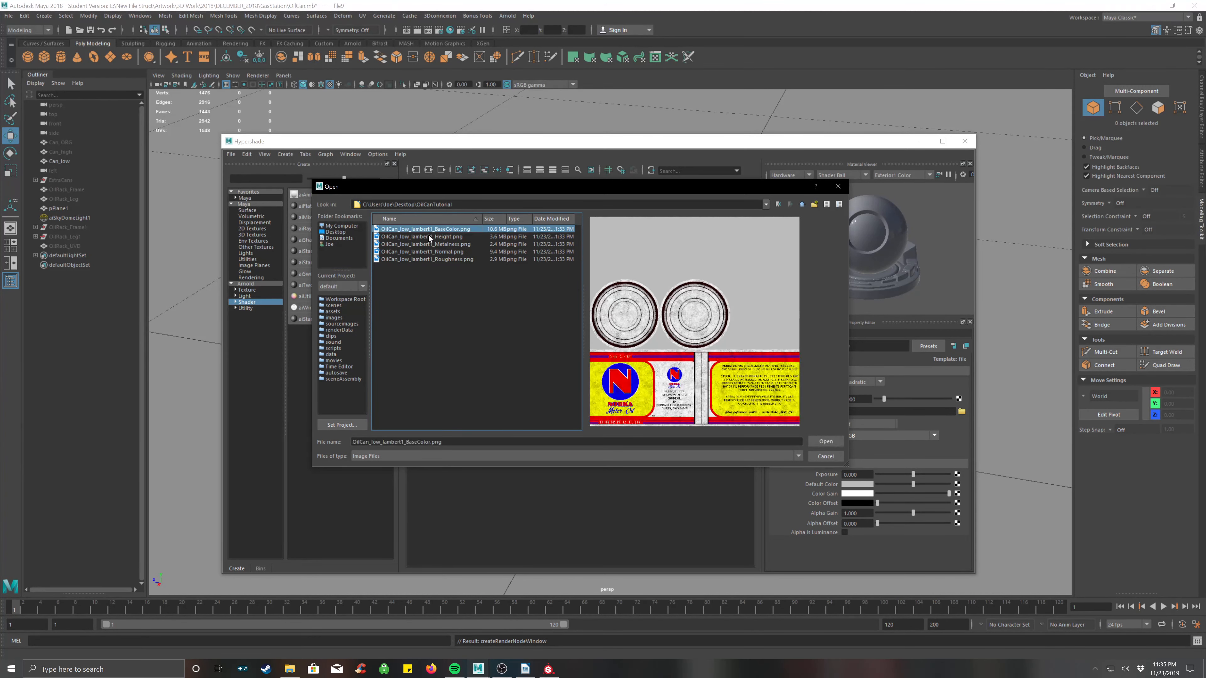
{"action": "left_click", "coordinate": [812, 444]}
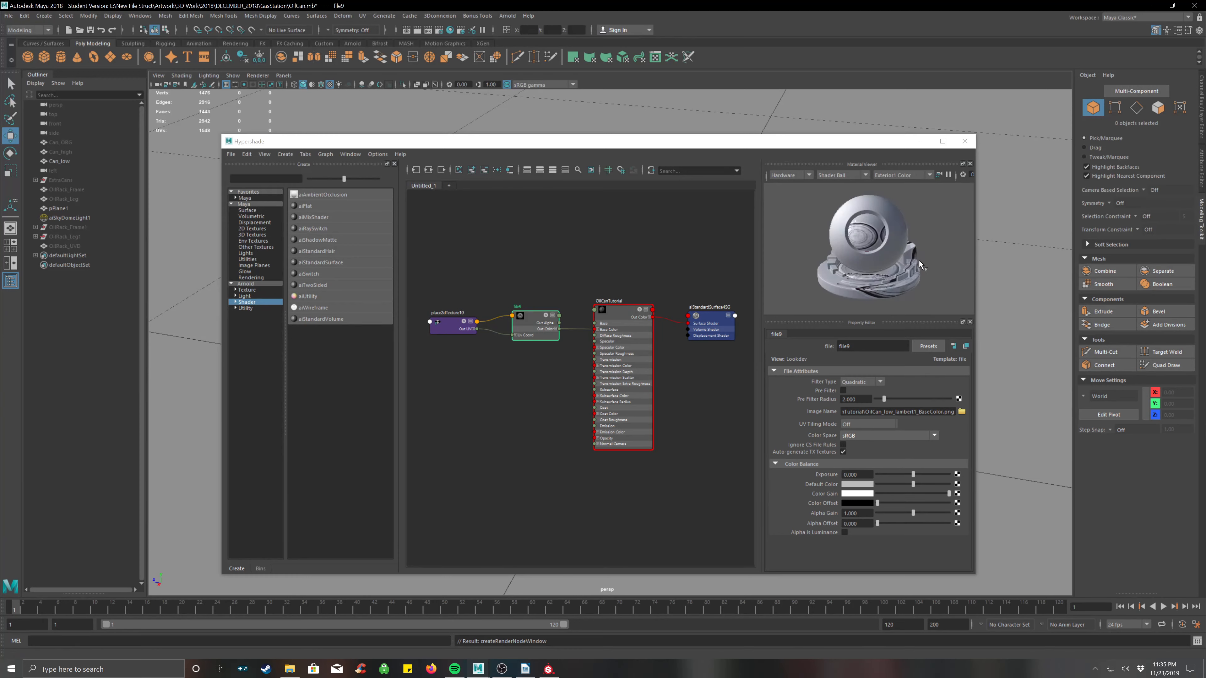
Step: Connect a file texture to the OilCanTutorial shader's Metalness and load OilCan_low_lambert1_Metalness.png into it
{"action": "left_click", "coordinate": [621, 315]}
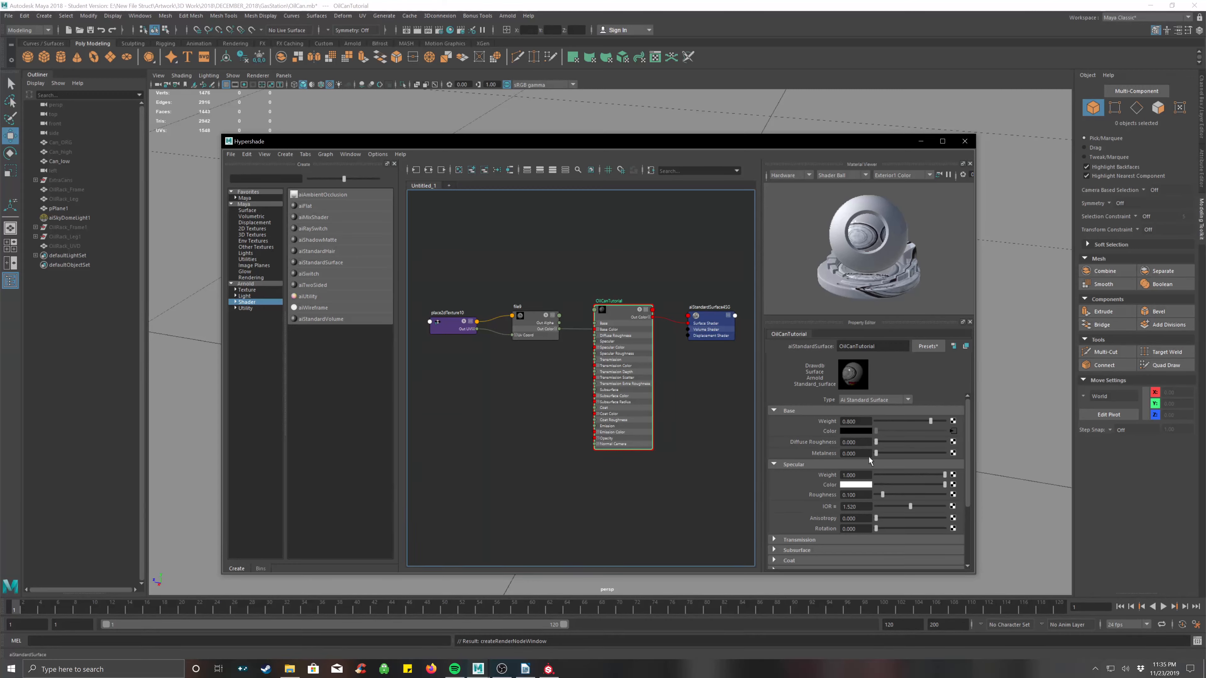
{"action": "left_click", "coordinate": [953, 454]}
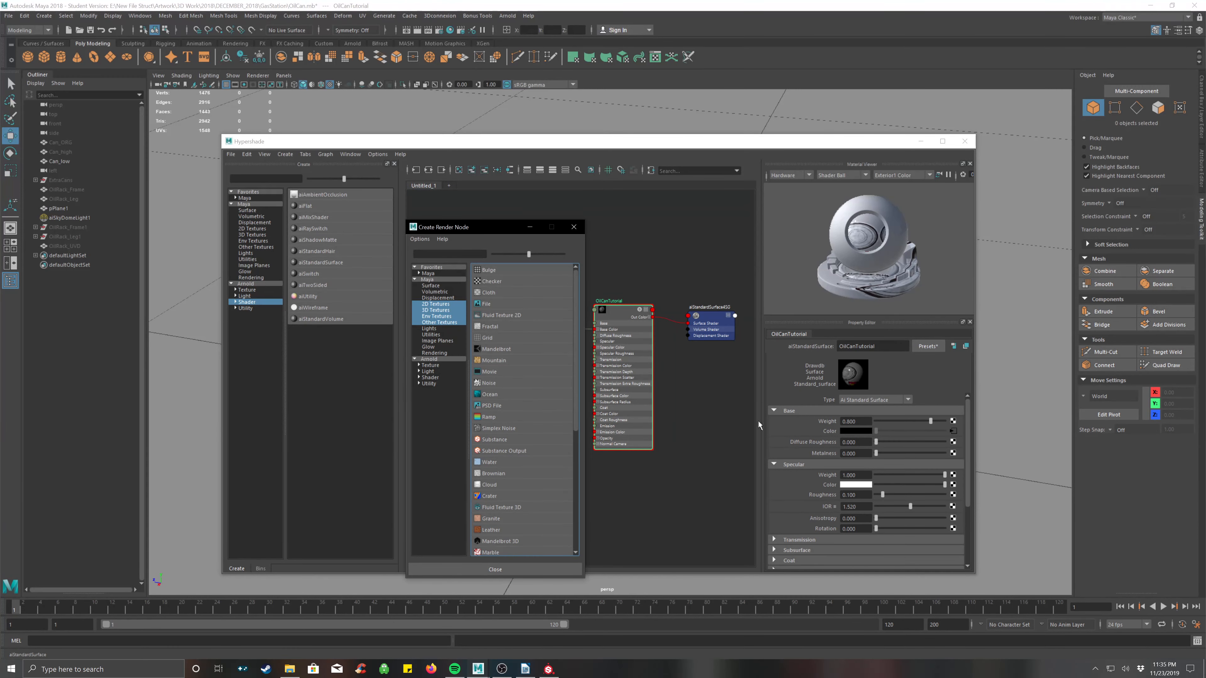
{"action": "left_click", "coordinate": [488, 304]}
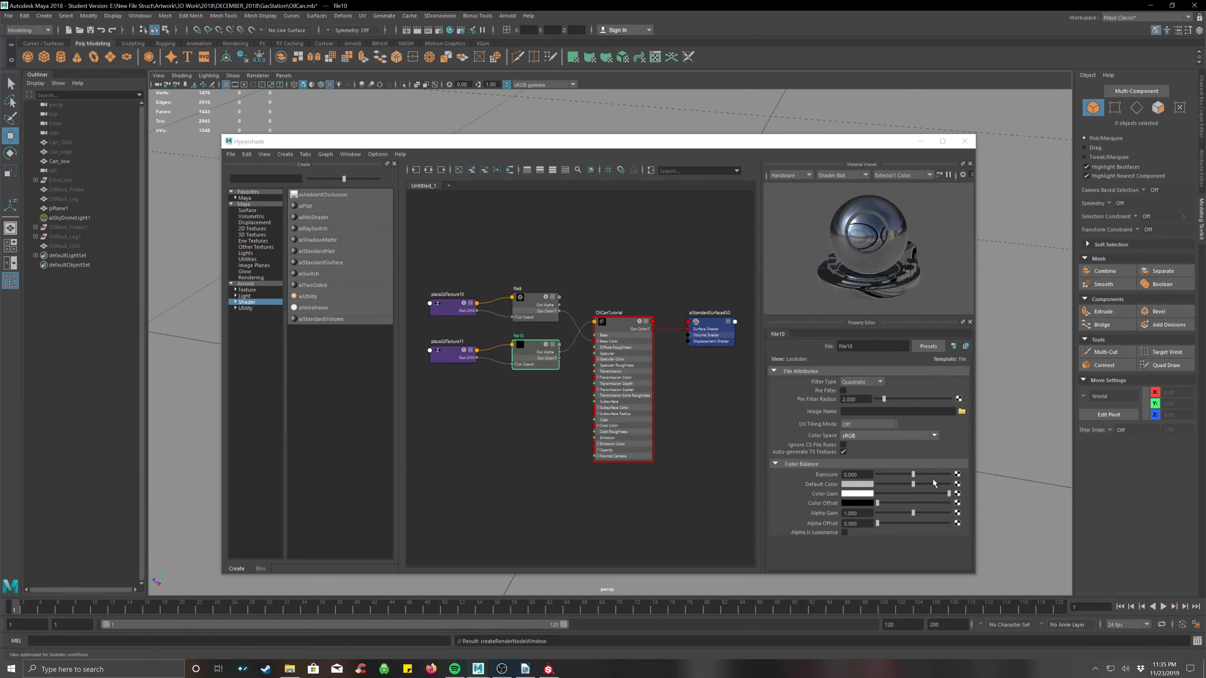
{"action": "left_click", "coordinate": [961, 411]}
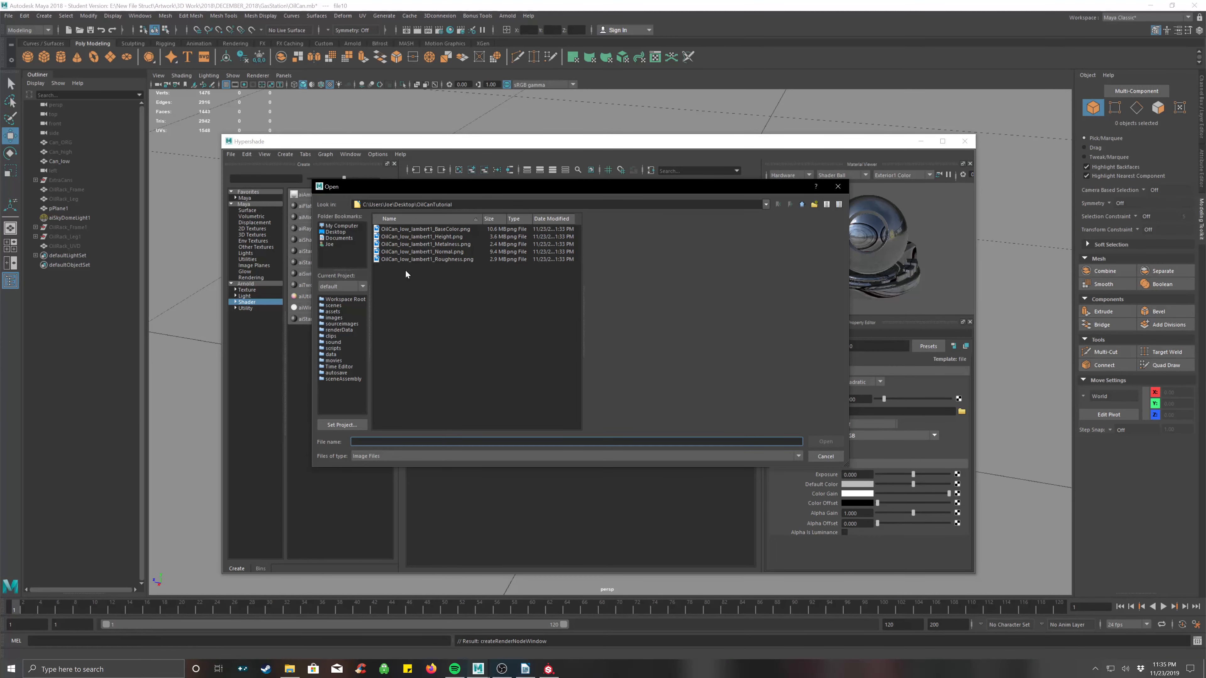
{"action": "left_click", "coordinate": [441, 244]}
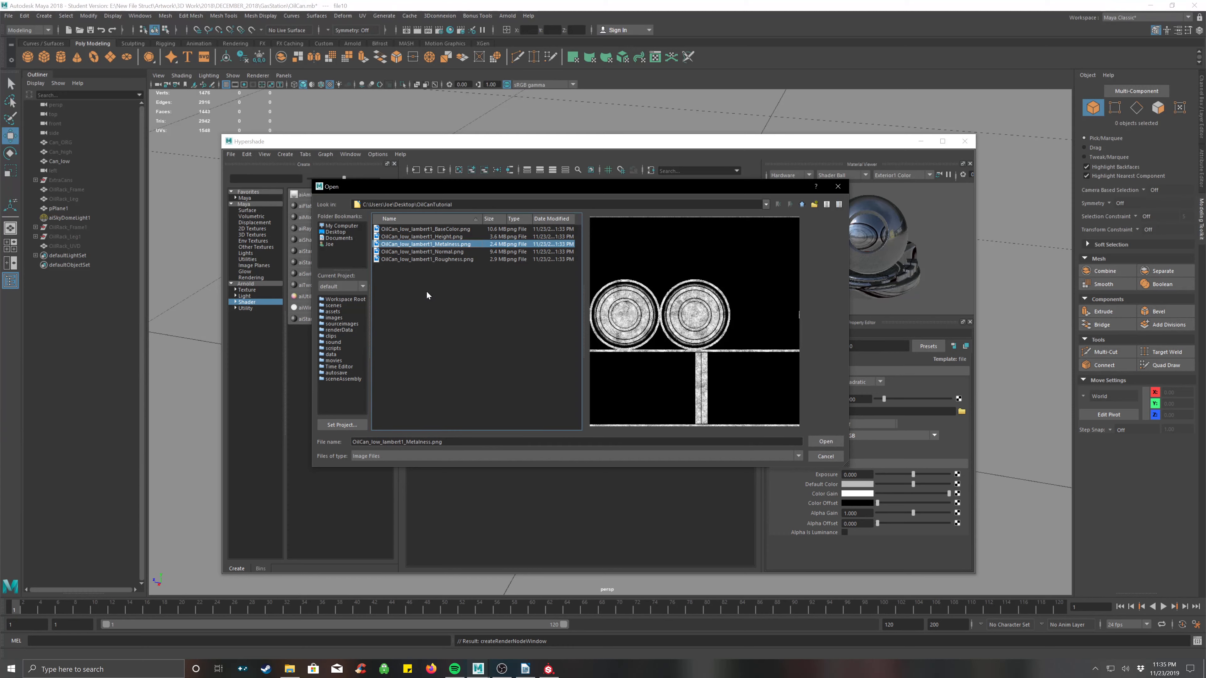
{"action": "left_click", "coordinate": [826, 441]}
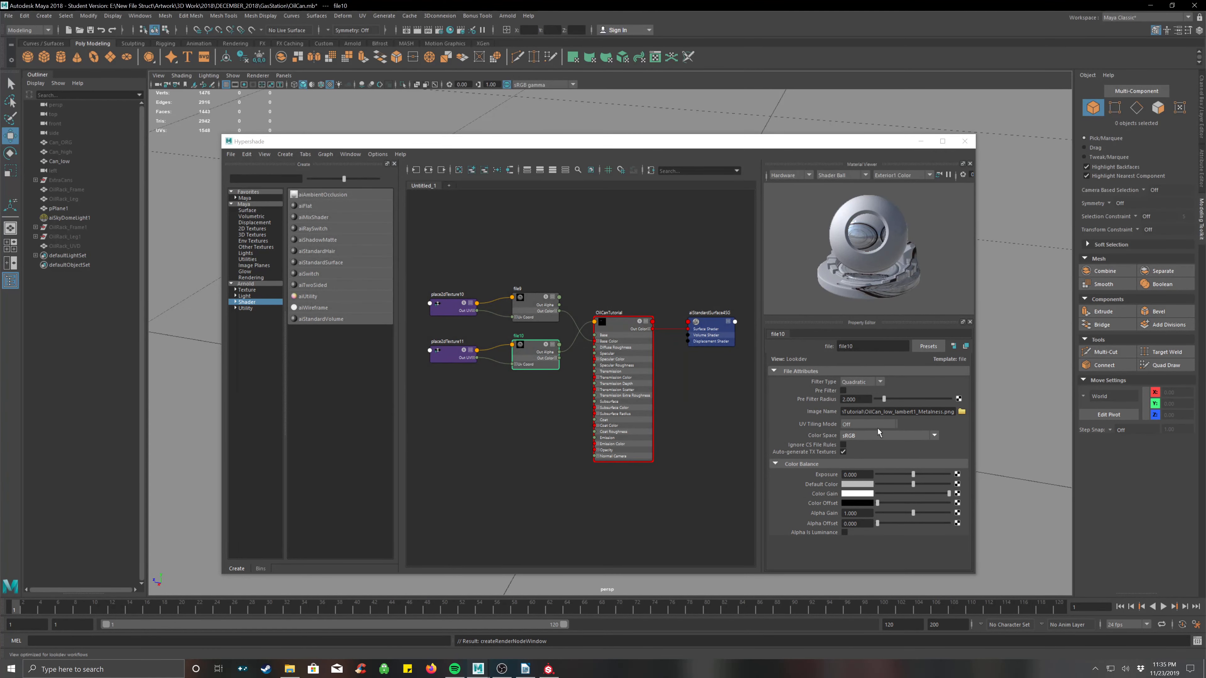
Step: Set the metalness texture's color space to Raw and enable Alpha Is Luminance
{"action": "left_click", "coordinate": [859, 436]}
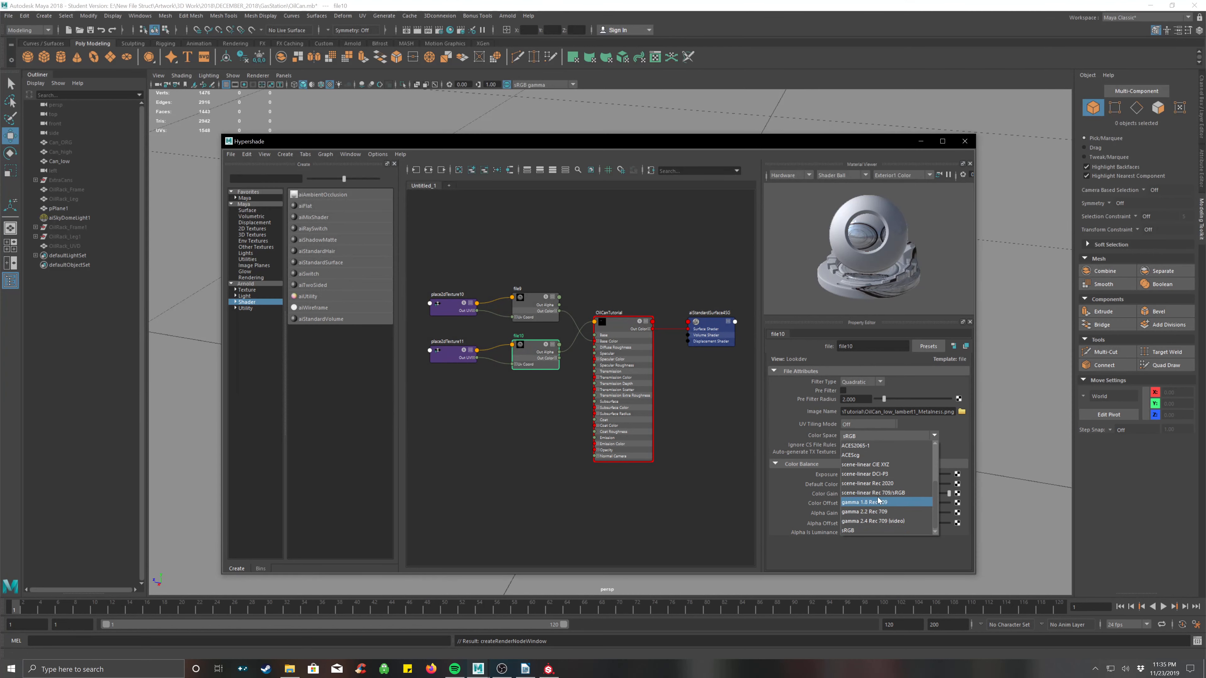
{"action": "scroll", "coordinate": [862, 498], "scroll_direction": "down", "scroll_amount": 2}
{"action": "left_click", "coordinate": [861, 494]}
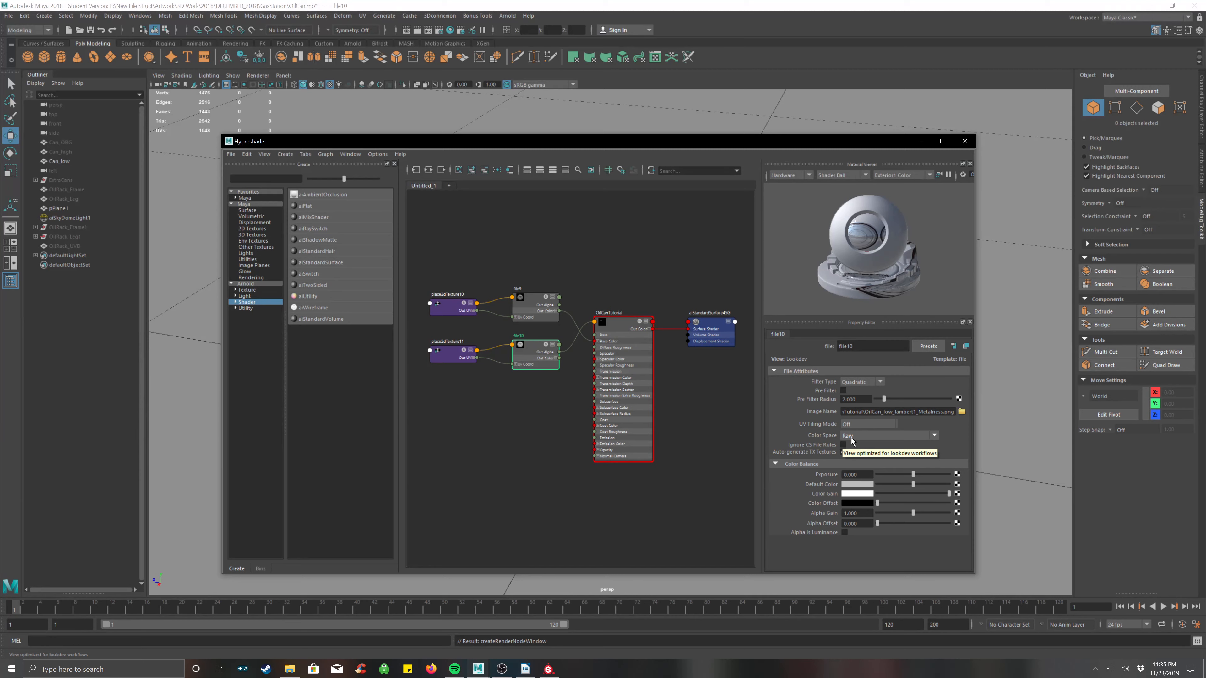
{"action": "left_click", "coordinate": [844, 532]}
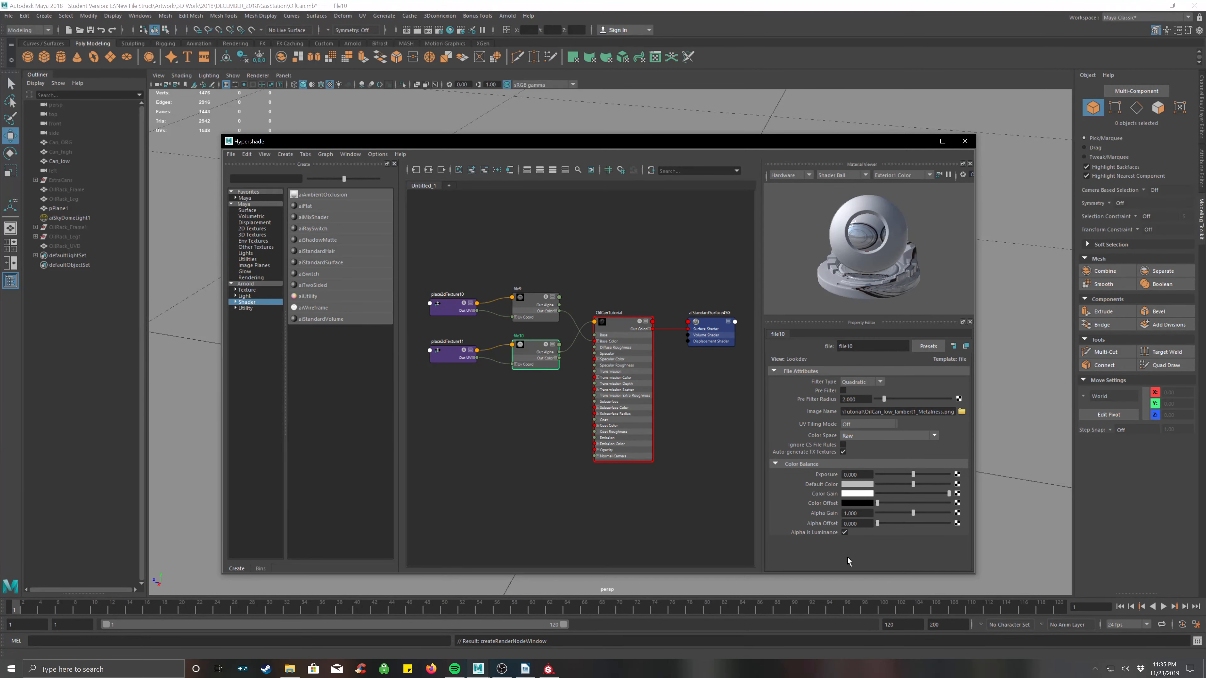
Step: Connect a file texture to the OilCanTutorial shader's specular Roughness and load OilCan_low_lambert1_Roughness.png into it
{"action": "left_click", "coordinate": [634, 320]}
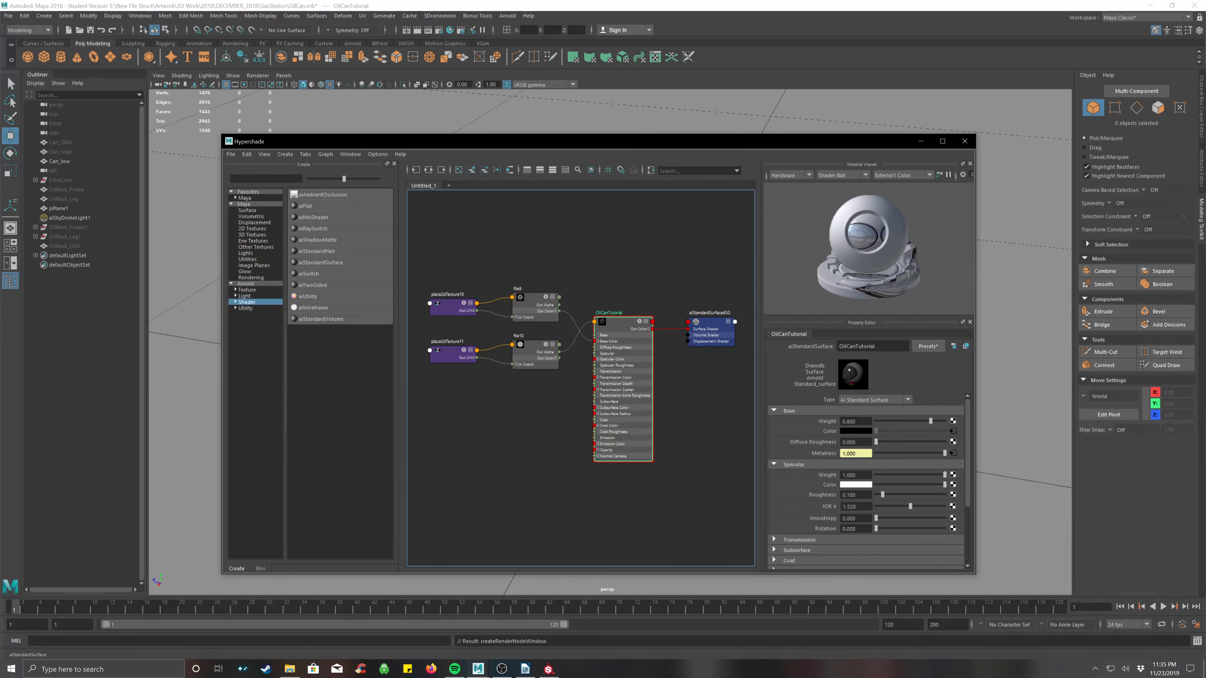
{"action": "scroll", "coordinate": [805, 490], "scroll_direction": "down", "scroll_amount": 1}
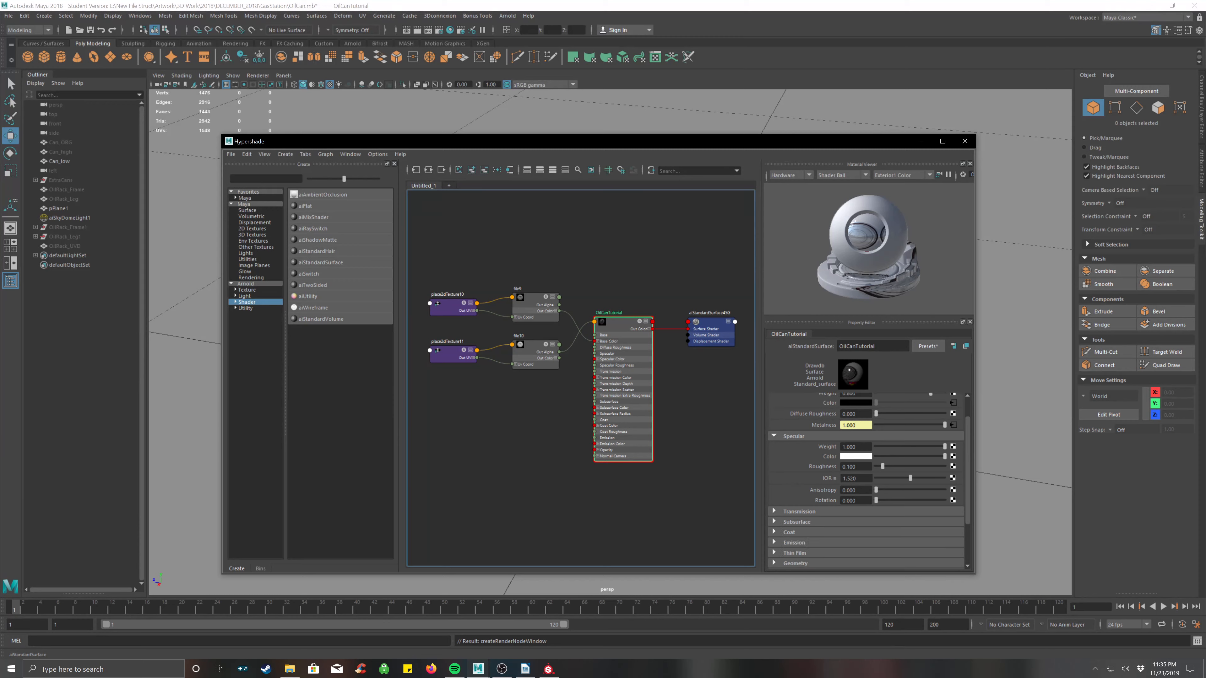
{"action": "left_click", "coordinate": [952, 466]}
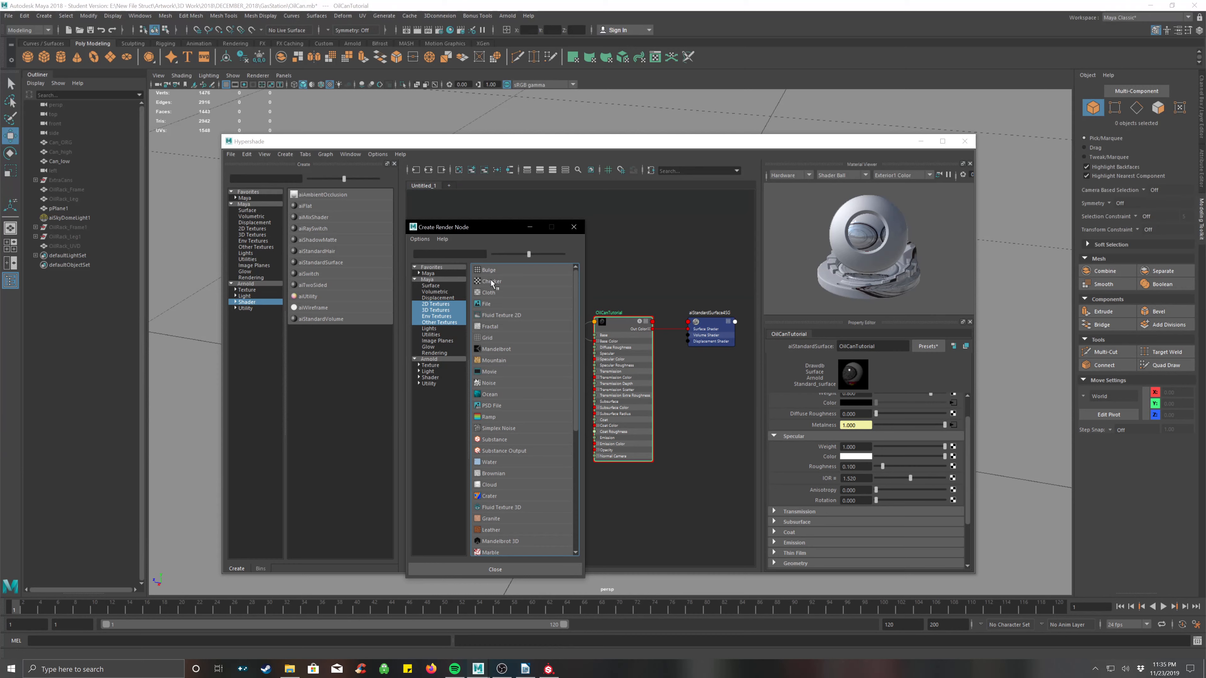
{"action": "left_click", "coordinate": [489, 305]}
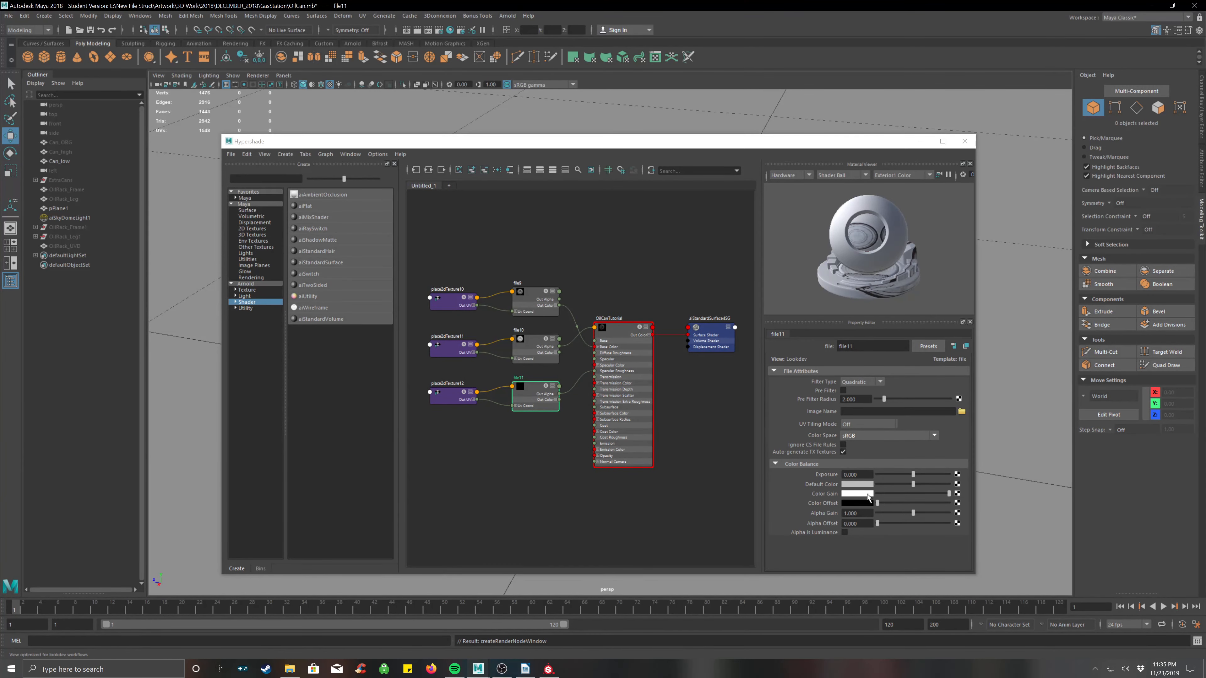
{"action": "left_click", "coordinate": [962, 412]}
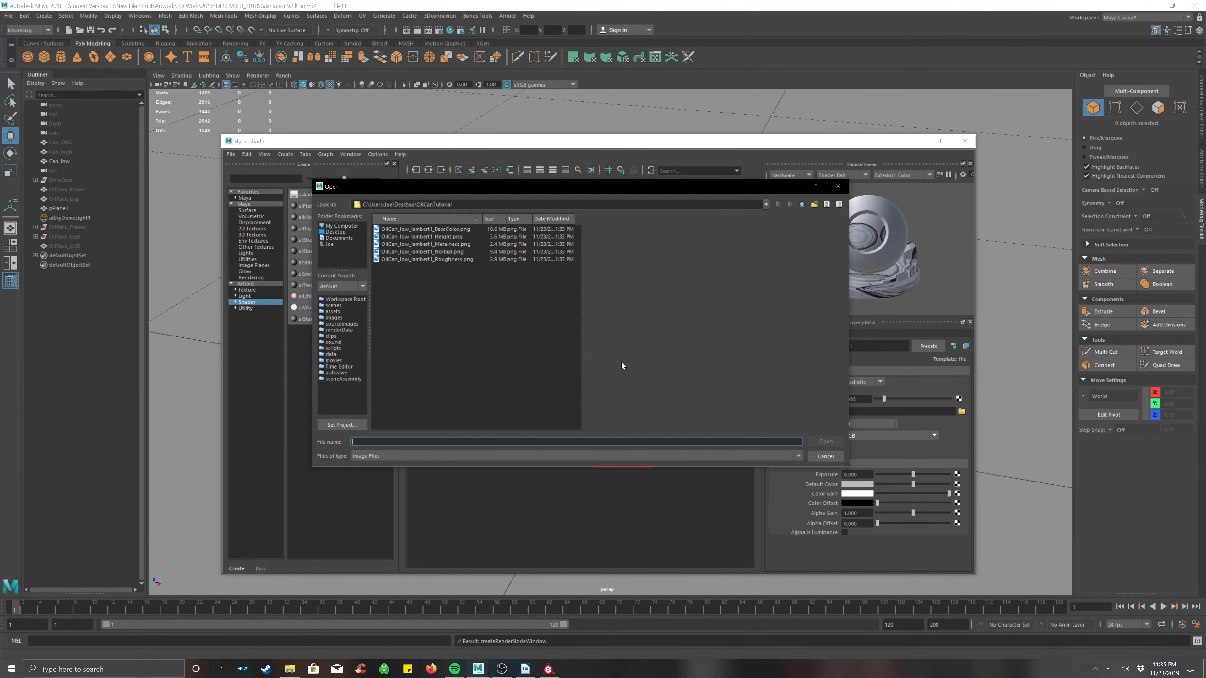
{"action": "left_click", "coordinate": [444, 258]}
{"action": "left_click", "coordinate": [819, 441]}
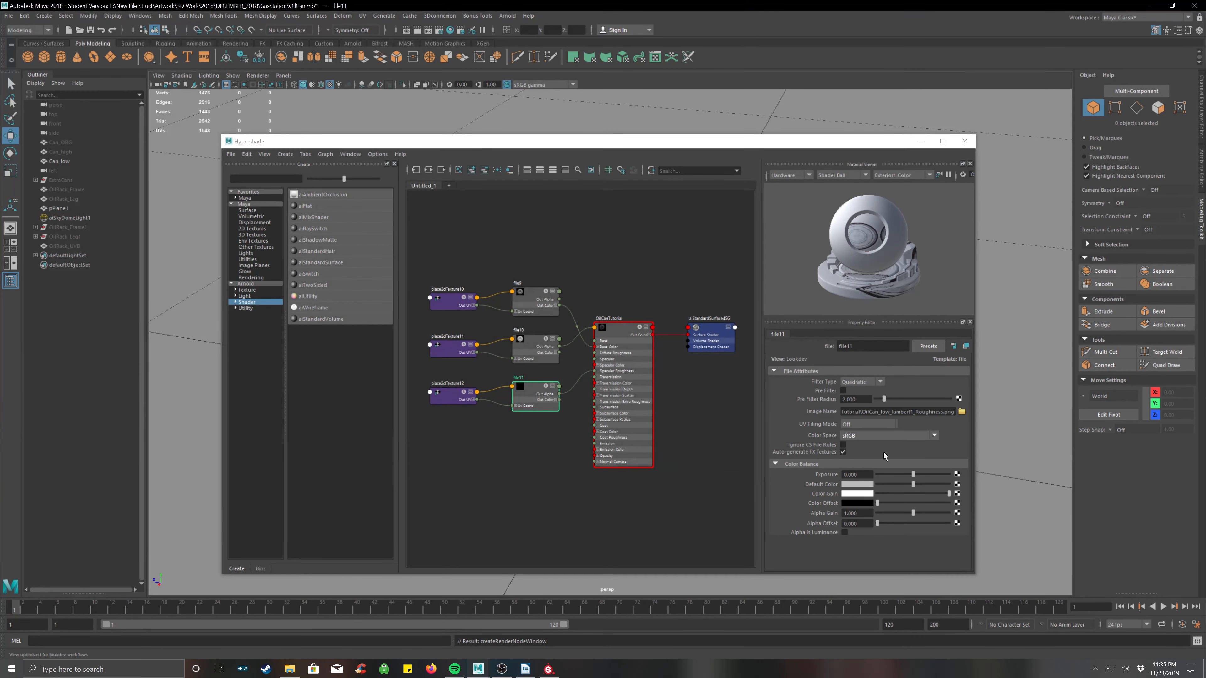
Step: Set the roughness texture's color space to Raw and enable Alpha Is Luminance
{"action": "left_click", "coordinate": [887, 436]}
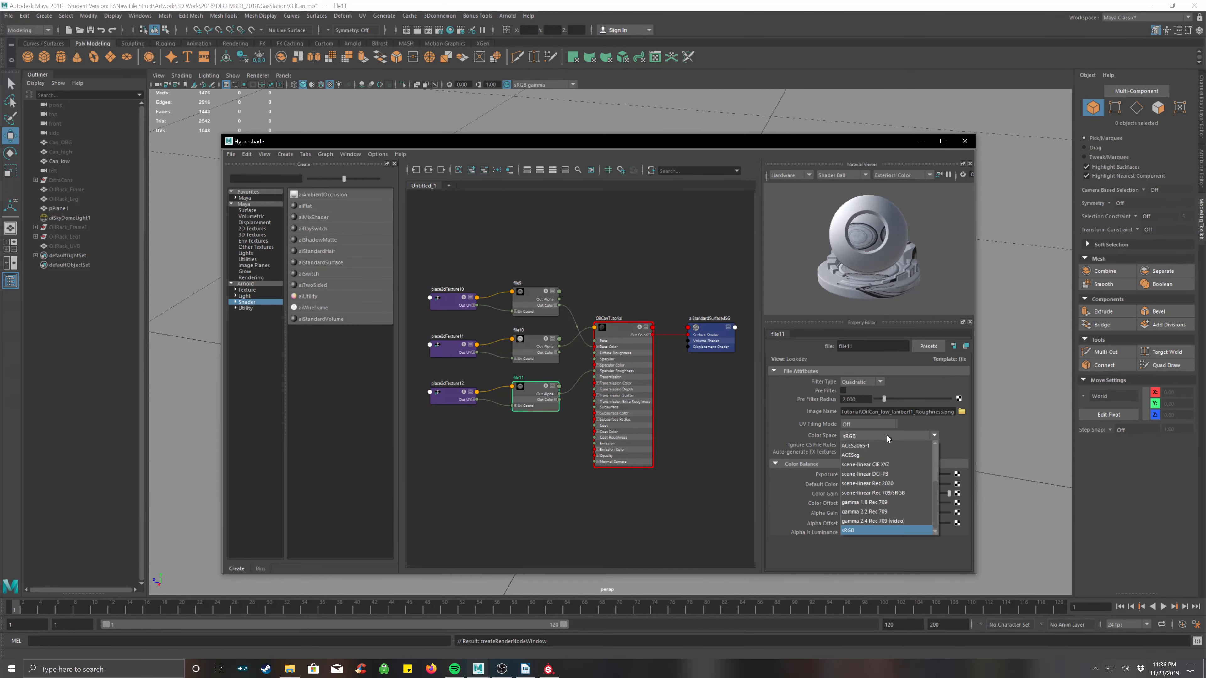
{"action": "scroll", "coordinate": [876, 457], "scroll_direction": "down", "scroll_amount": 2}
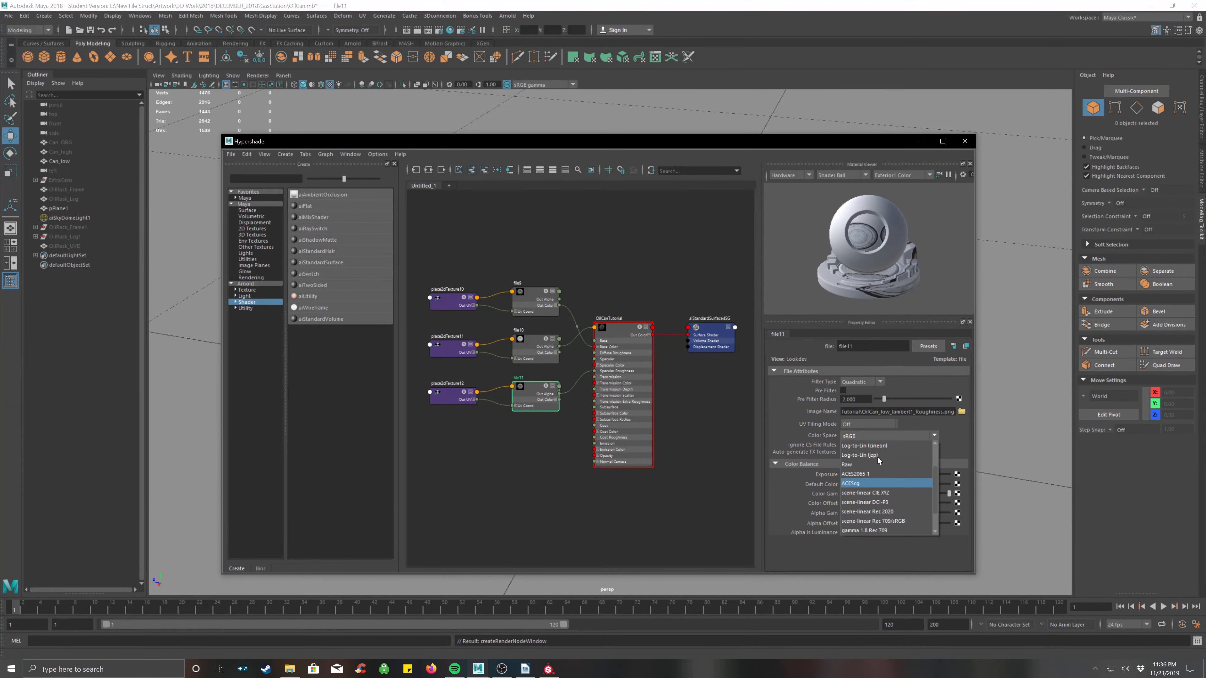
{"action": "left_click", "coordinate": [862, 465]}
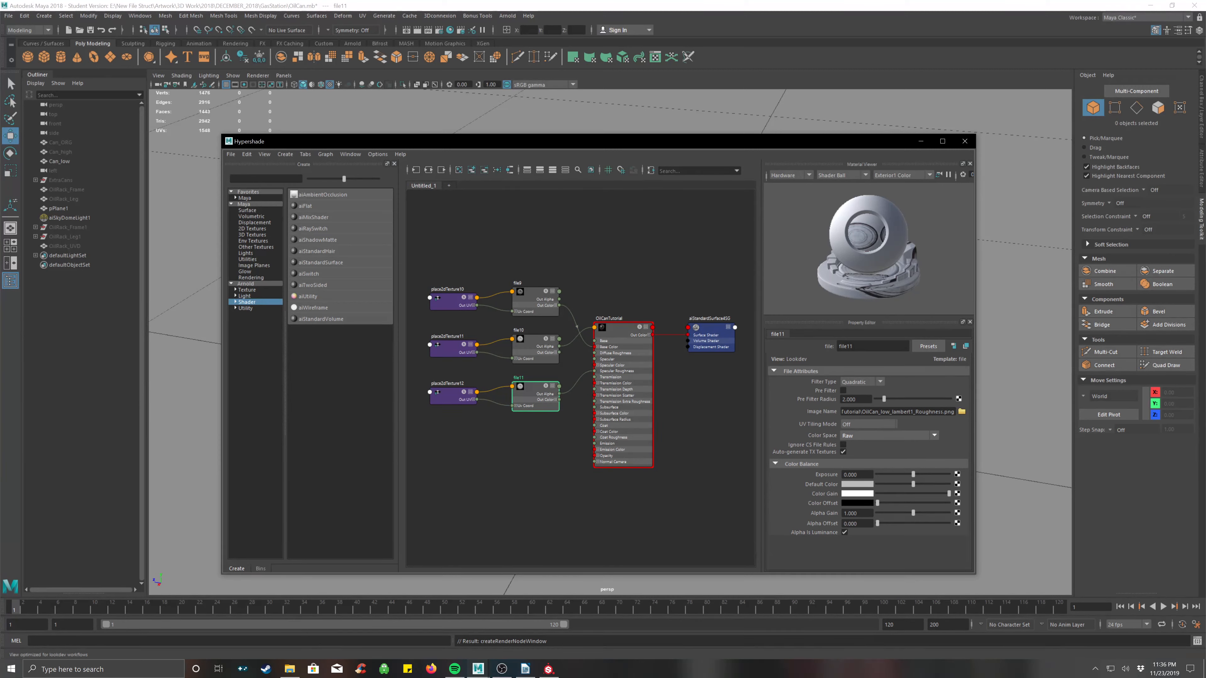
Step: Connect a file texture to the OilCanTutorial shader's Bump Mapping and set the bump node's use to Tangent Space Normals
{"action": "left_click", "coordinate": [621, 334]}
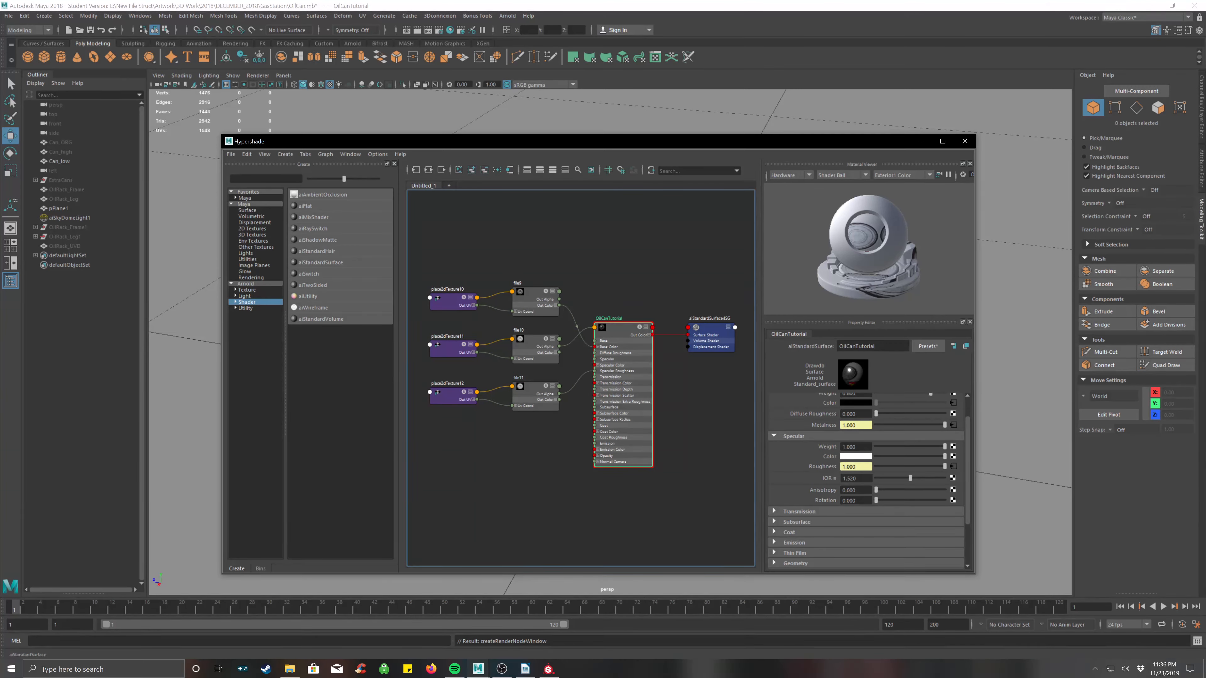
{"action": "scroll", "coordinate": [829, 520], "scroll_direction": "down", "scroll_amount": 3}
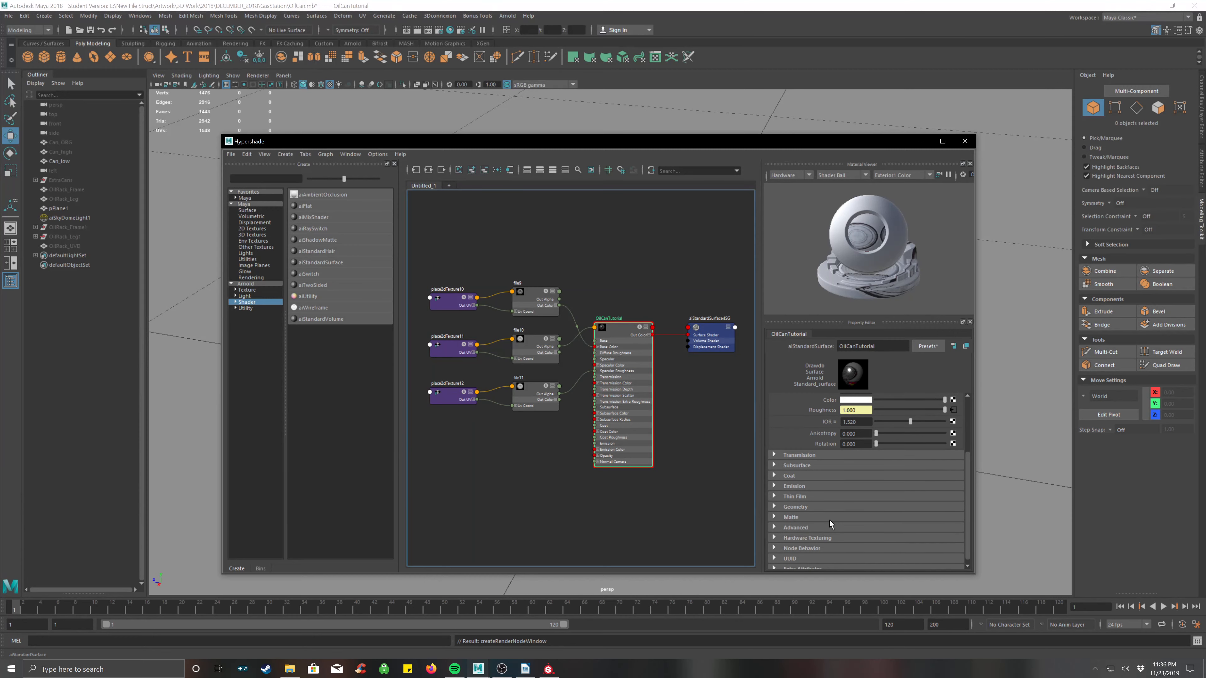
{"action": "left_click", "coordinate": [774, 506]}
{"action": "scroll", "coordinate": [880, 510], "scroll_direction": "down", "scroll_amount": 2}
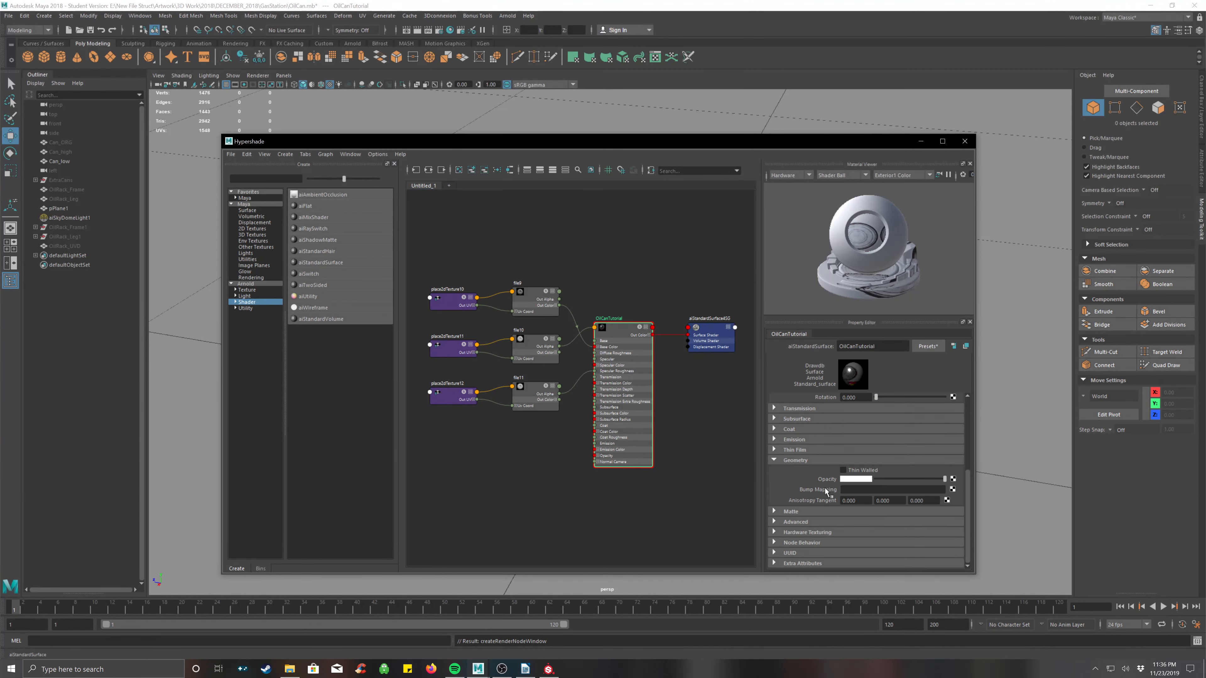
{"action": "left_click", "coordinate": [952, 489]}
{"action": "left_click", "coordinate": [486, 304]}
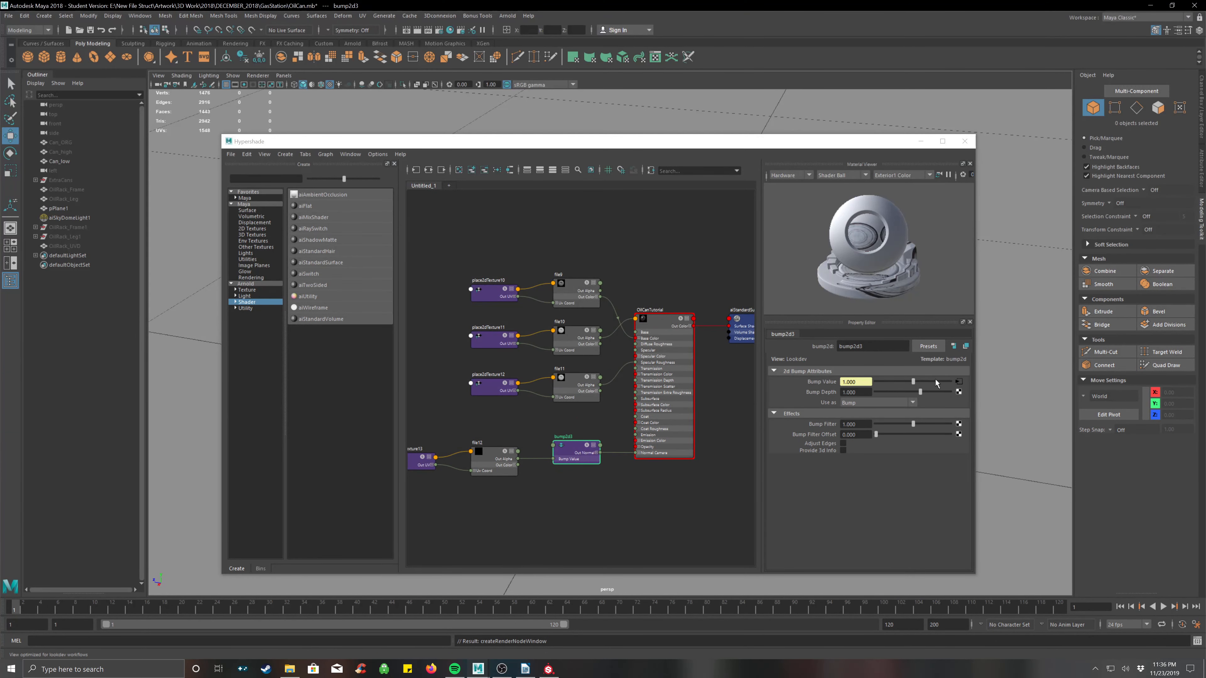
{"action": "left_click", "coordinate": [880, 403]}
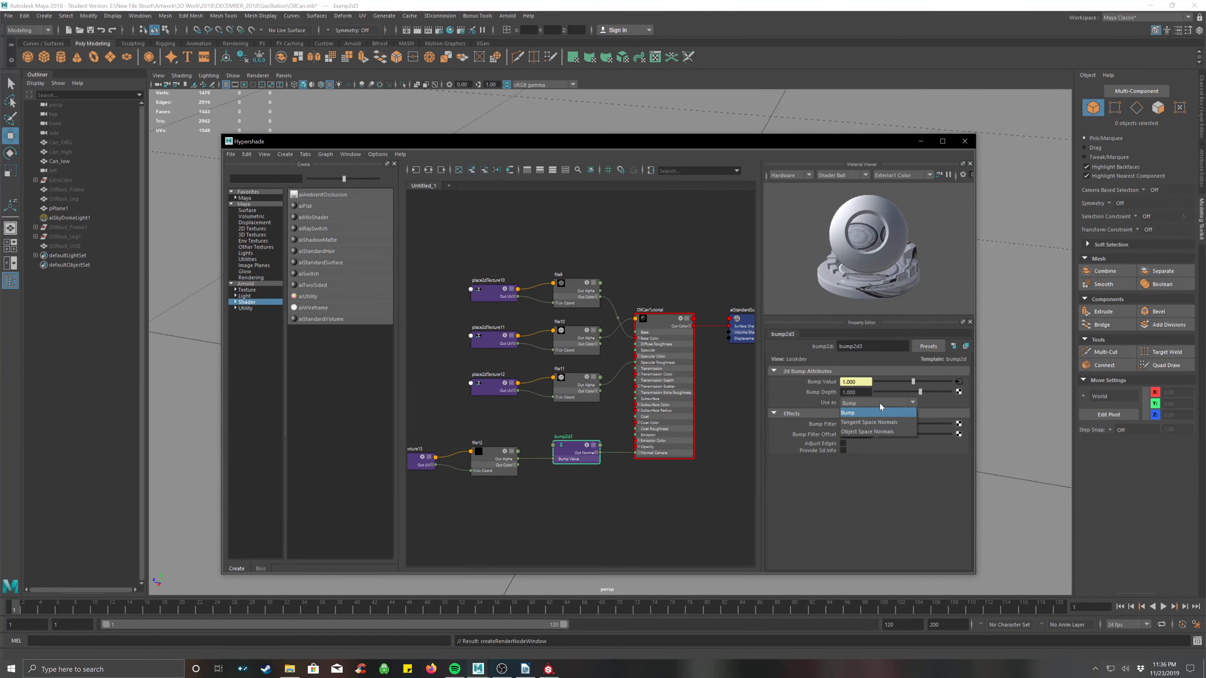
{"action": "left_click", "coordinate": [877, 422]}
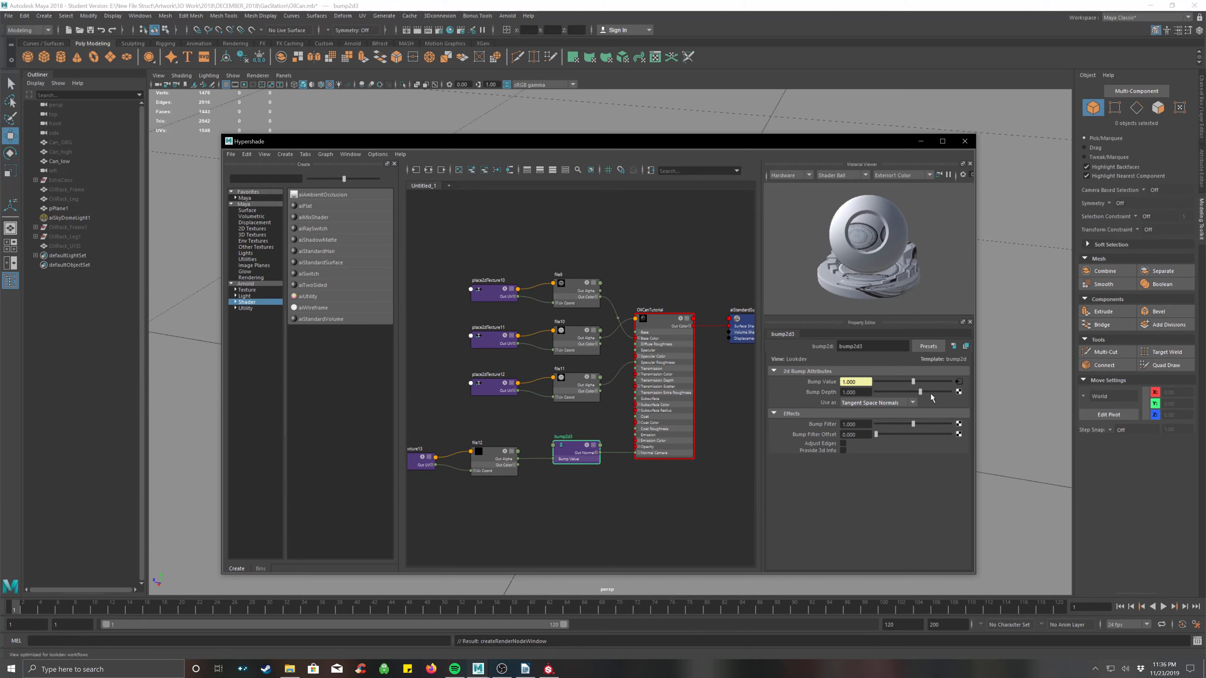
Step: Load OilCan_low_lambert1_Normal.png into the file texture feeding the bump node's Bump Value
{"action": "left_click", "coordinate": [958, 382]}
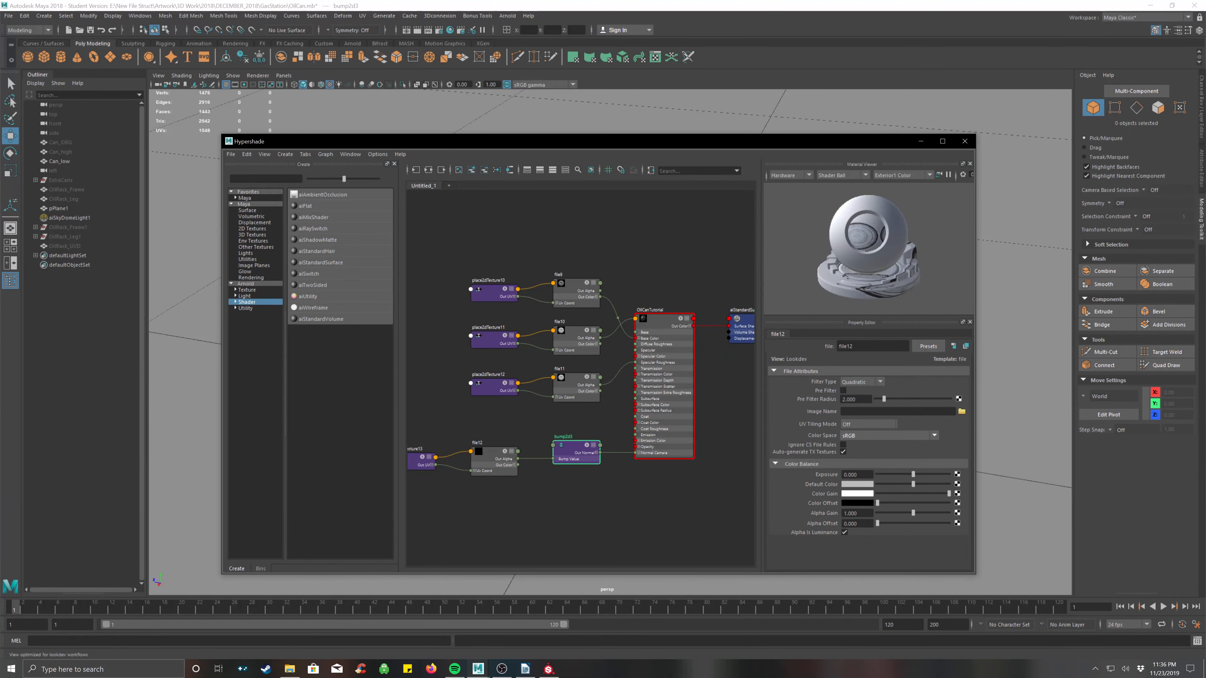
{"action": "left_click", "coordinate": [960, 412]}
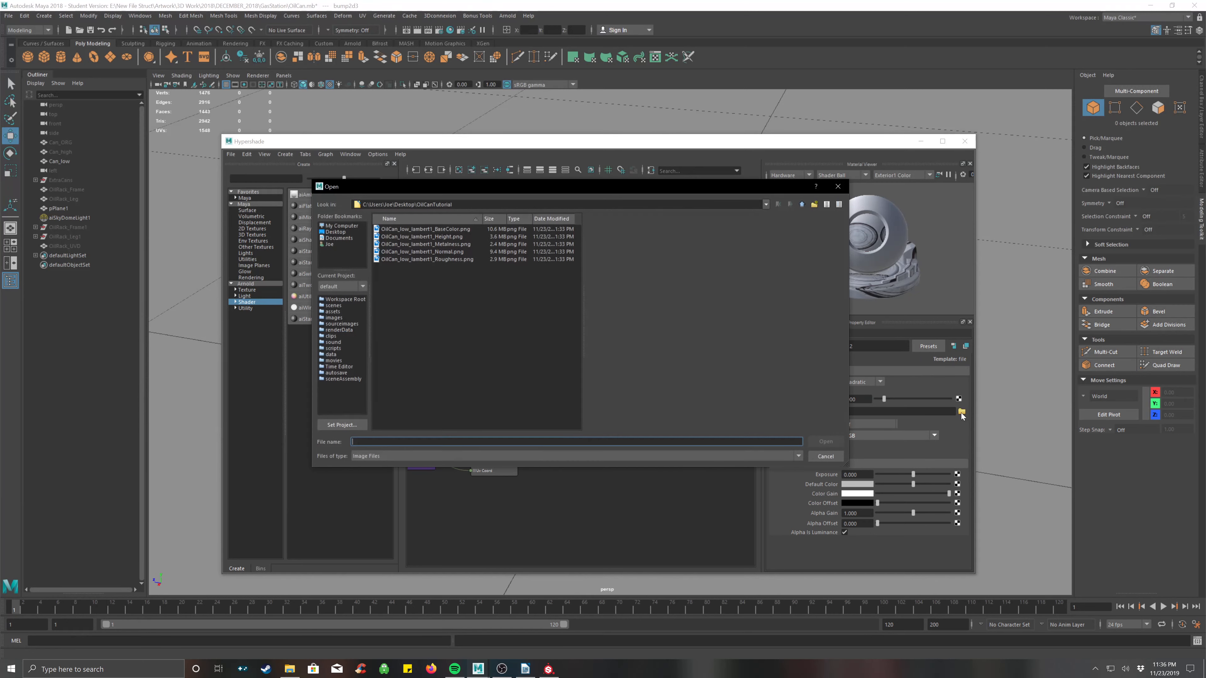
{"action": "left_click", "coordinate": [431, 252]}
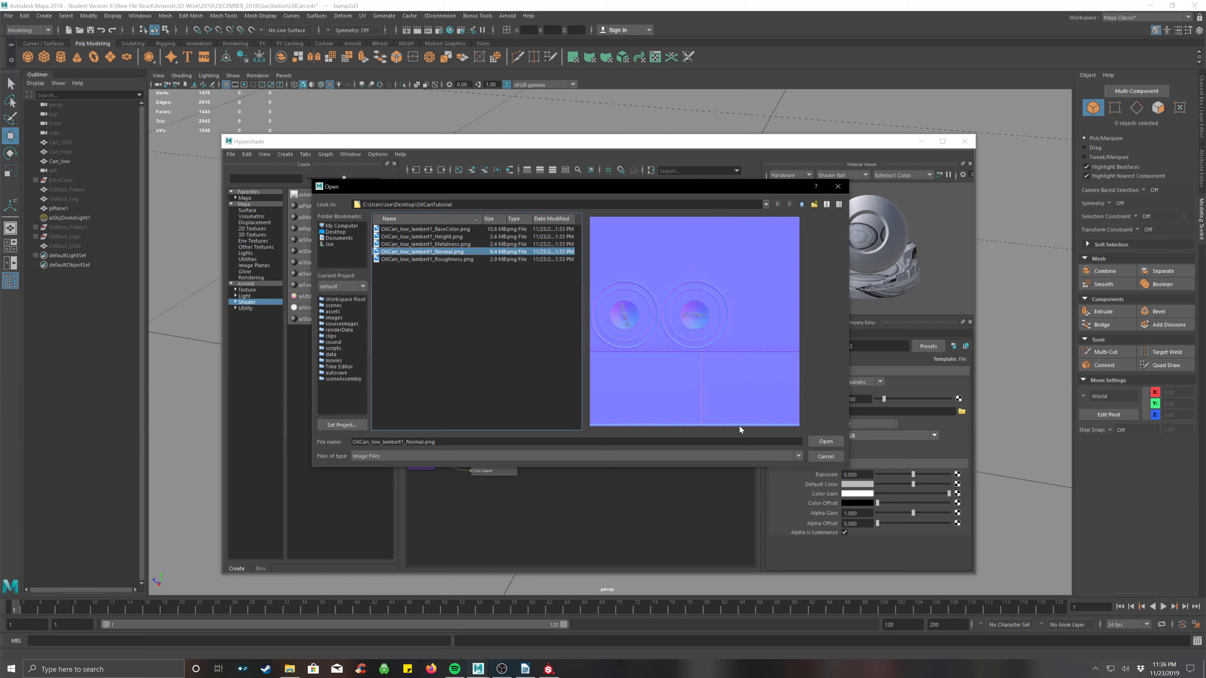
{"action": "left_click", "coordinate": [819, 445]}
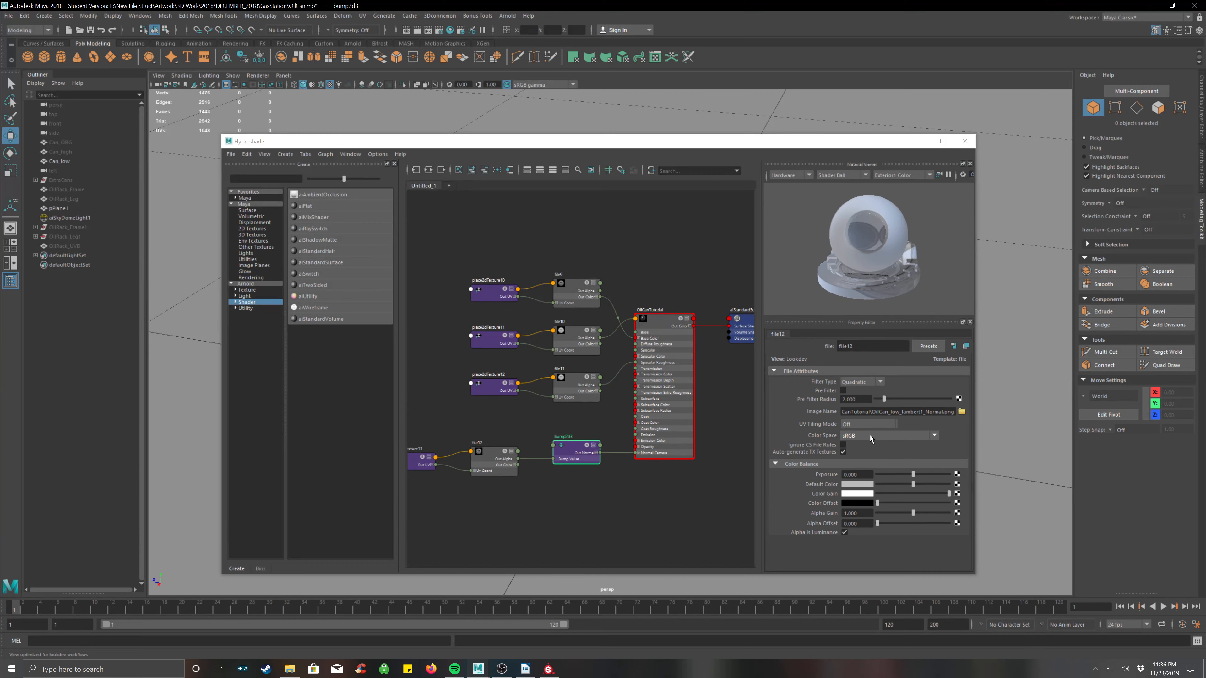
{"action": "left_click", "coordinate": [934, 435]}
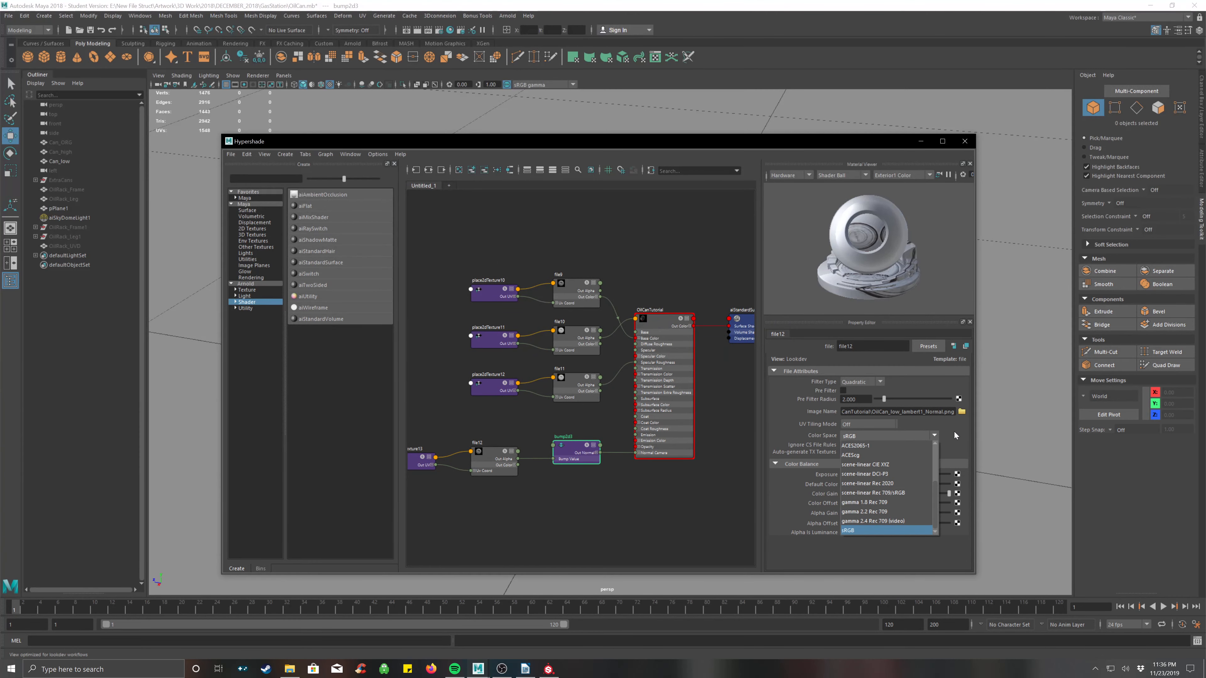
{"action": "left_click", "coordinate": [954, 432]}
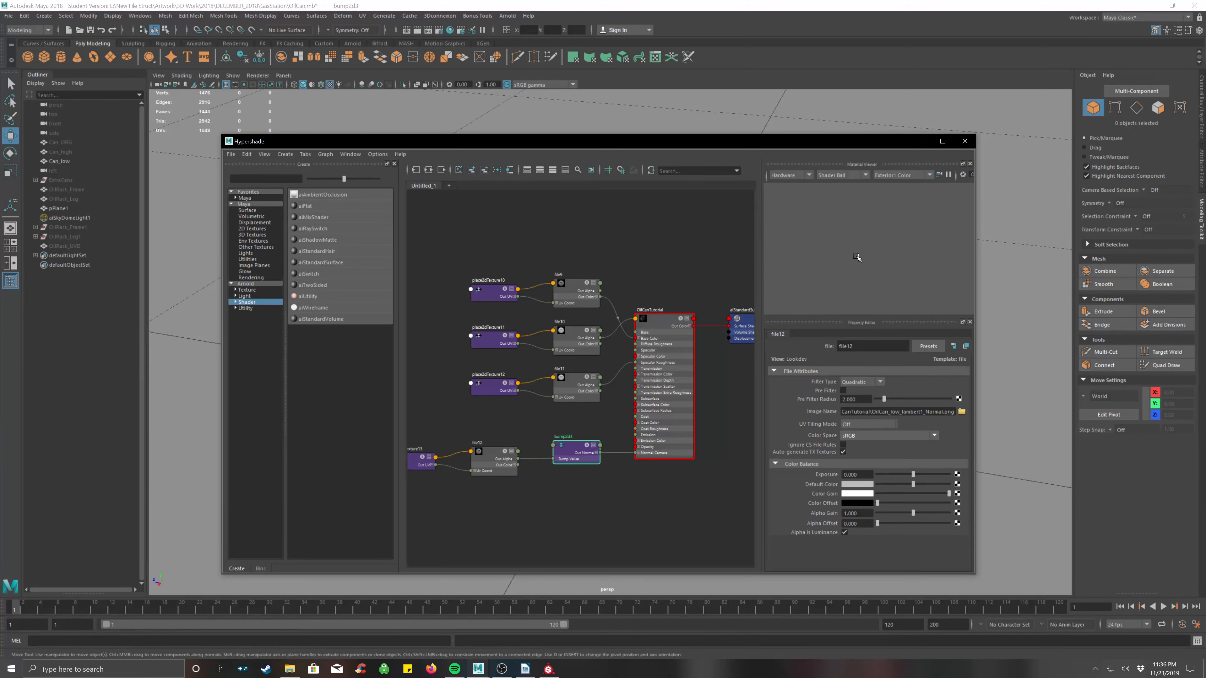
{"action": "key", "text": "f"}
{"action": "left_click", "coordinate": [865, 255]}
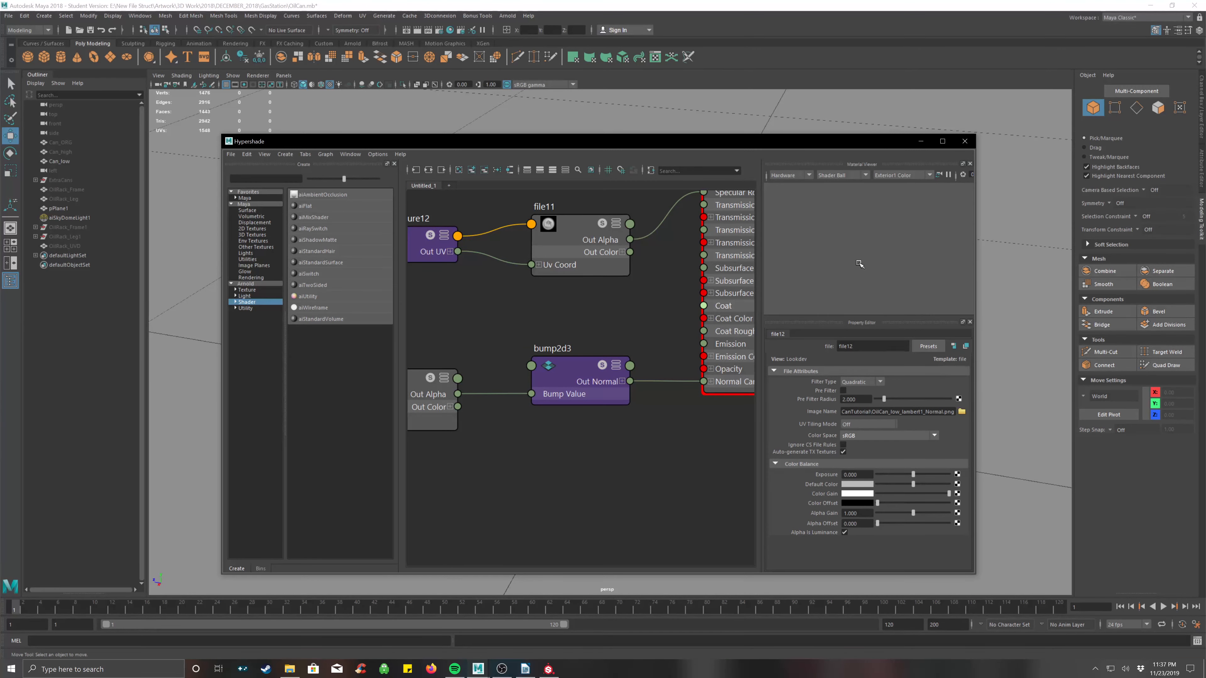
Step: Close the Hypershade and assign the OilCanTutorial material to the Can_low mesh
{"action": "left_click", "coordinate": [963, 141]}
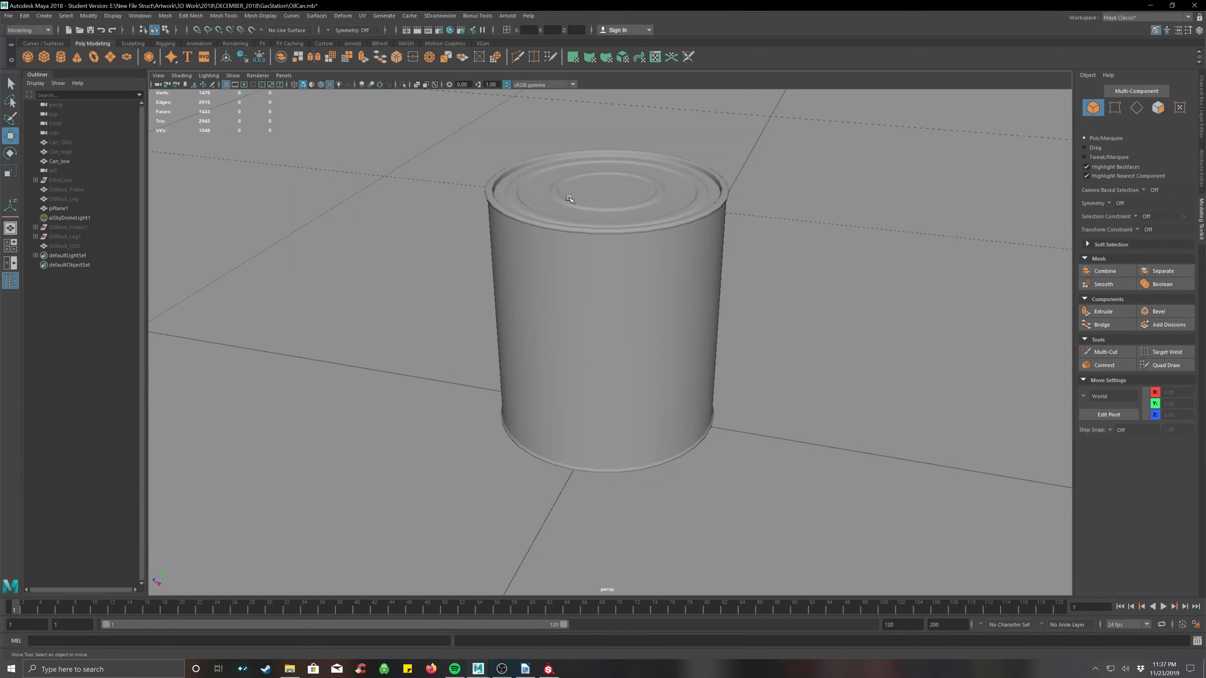
{"action": "left_click", "coordinate": [617, 266]}
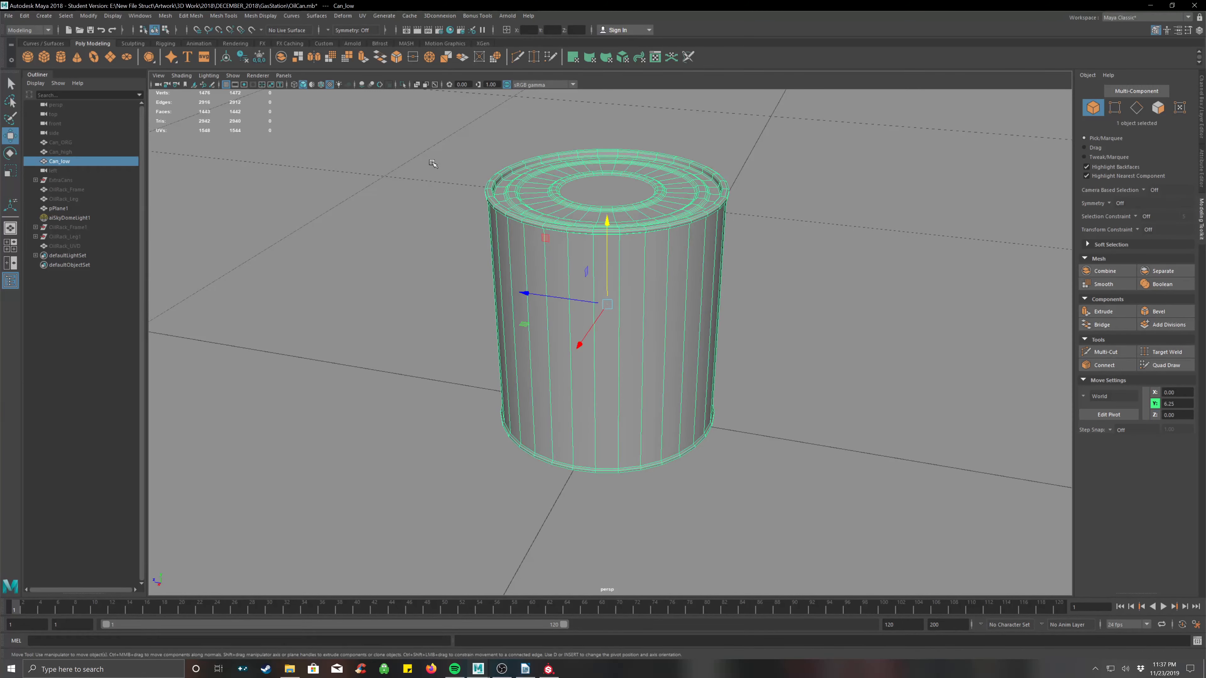
{"action": "right_click_drag", "start_coordinate": [587, 287], "coordinate": [660, 553]}
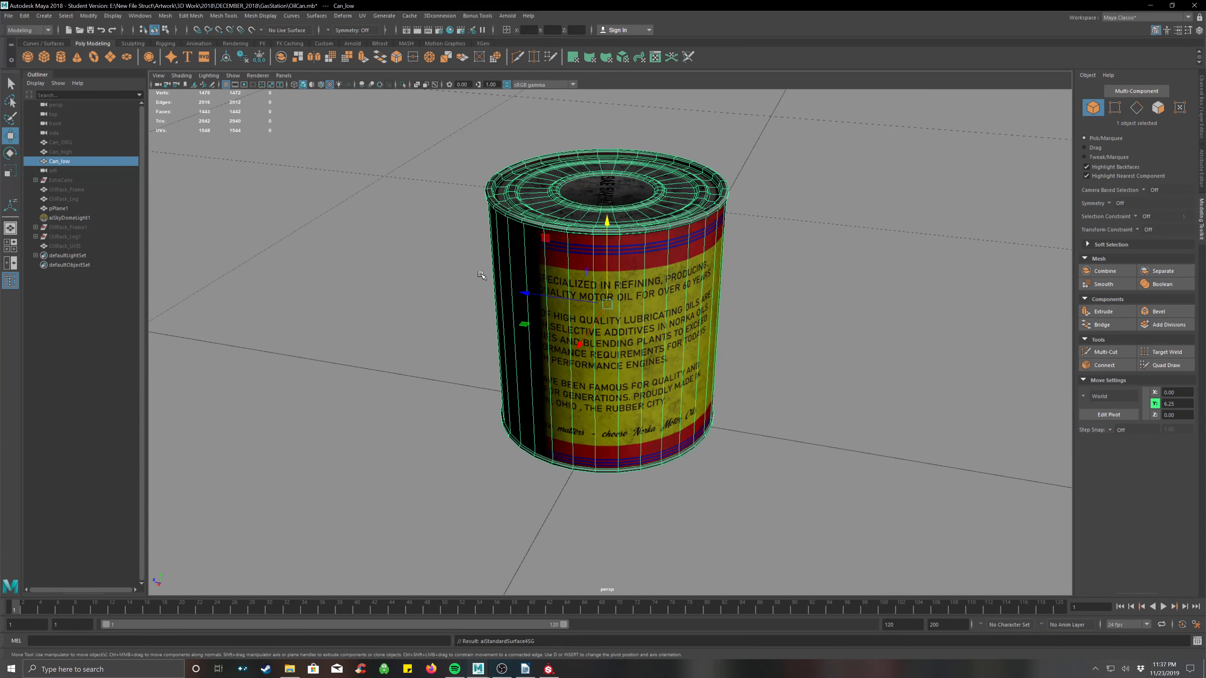
{"action": "mouse_move", "coordinate": [531, 306]}
{"action": "left_mouse_down", "text": "alt"}
{"action": "mouse_move", "coordinate": [684, 303]}
{"action": "mouse_move", "coordinate": [496, 301]}
{"action": "mouse_move", "coordinate": [546, 304]}
{"action": "mouse_move", "coordinate": [528, 303]}
{"action": "left_mouse_up", "text": "alt"}
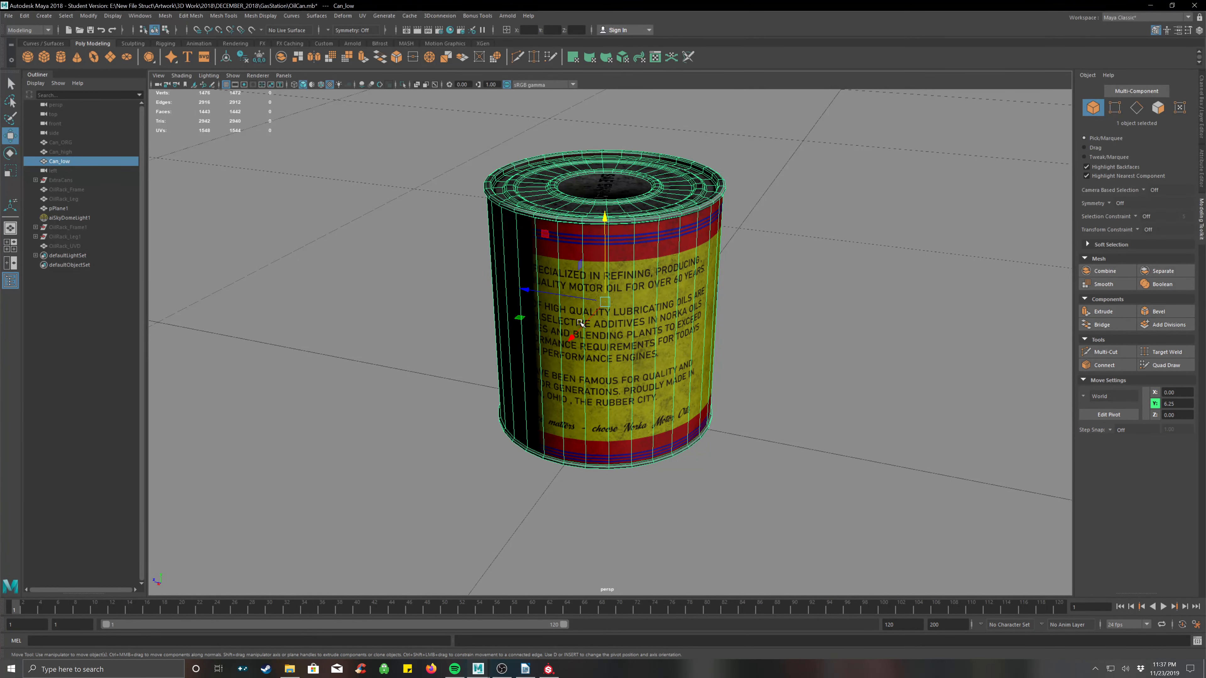
Step: Rotate the Can_low mesh about its vertical axis so the Norka Motor Oil logo faces the camera
{"action": "key", "text": "e"}
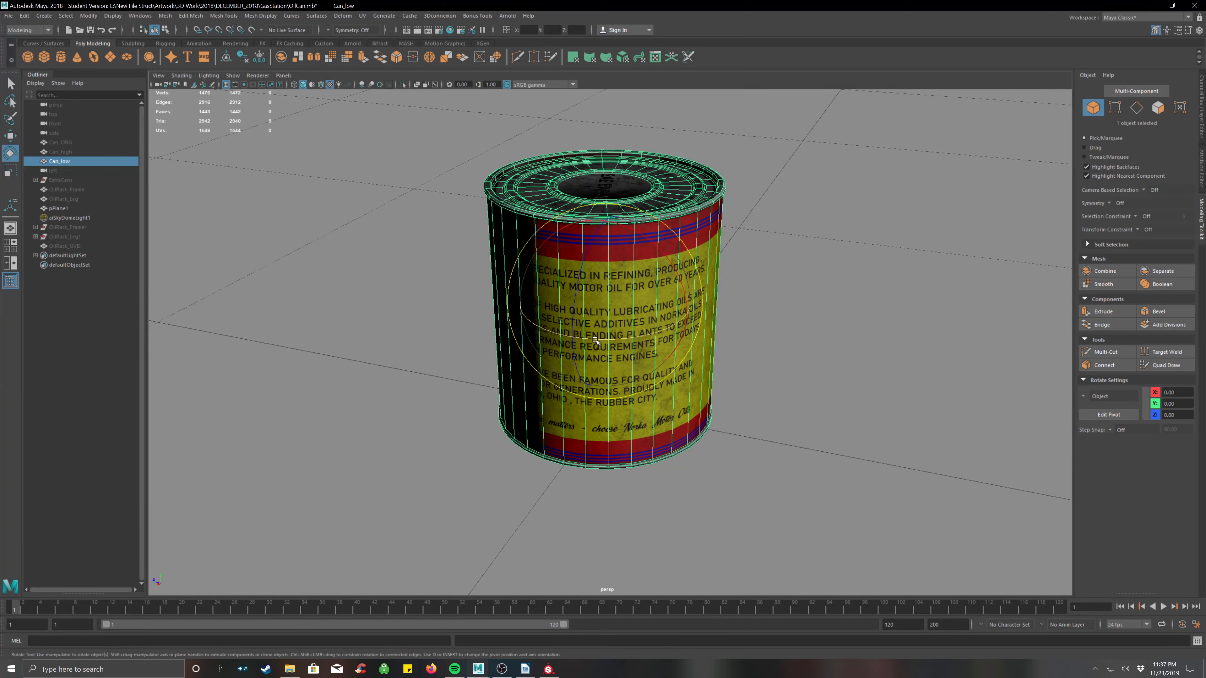
{"action": "left_click_drag", "start_coordinate": [596, 339], "coordinate": [769, 324]}
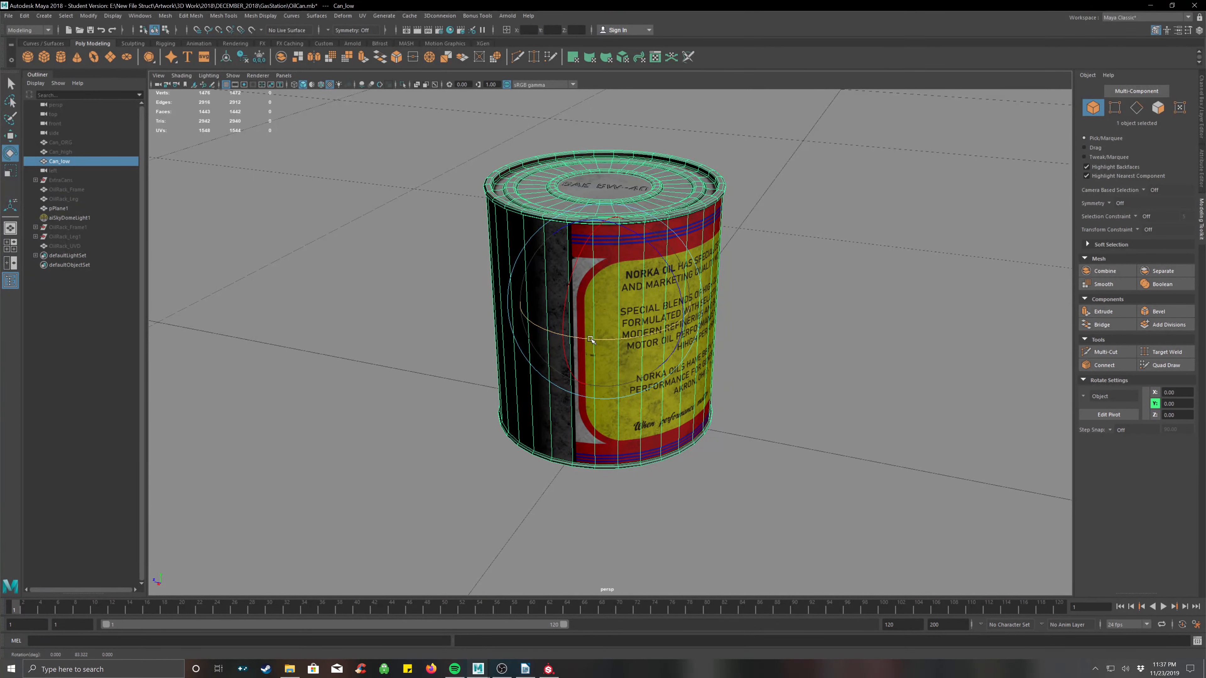
{"action": "left_click_drag", "start_coordinate": [588, 338], "coordinate": [679, 327]}
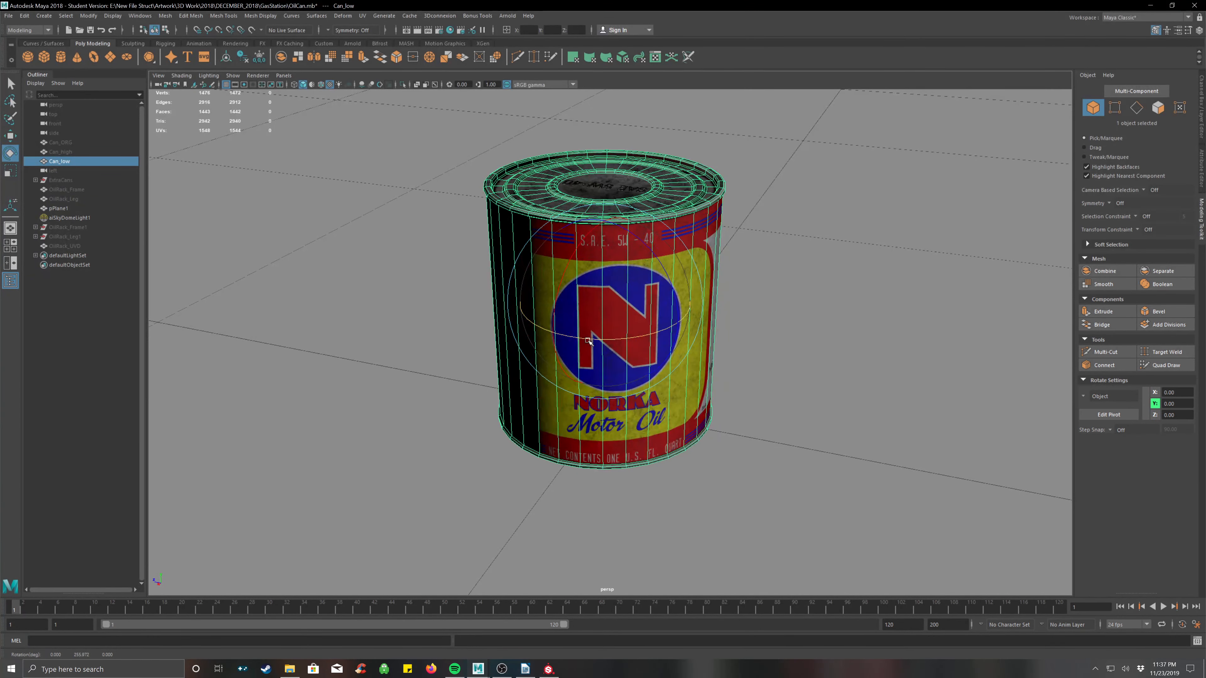
{"action": "left_click_drag", "start_coordinate": [564, 336], "coordinate": [598, 338]}
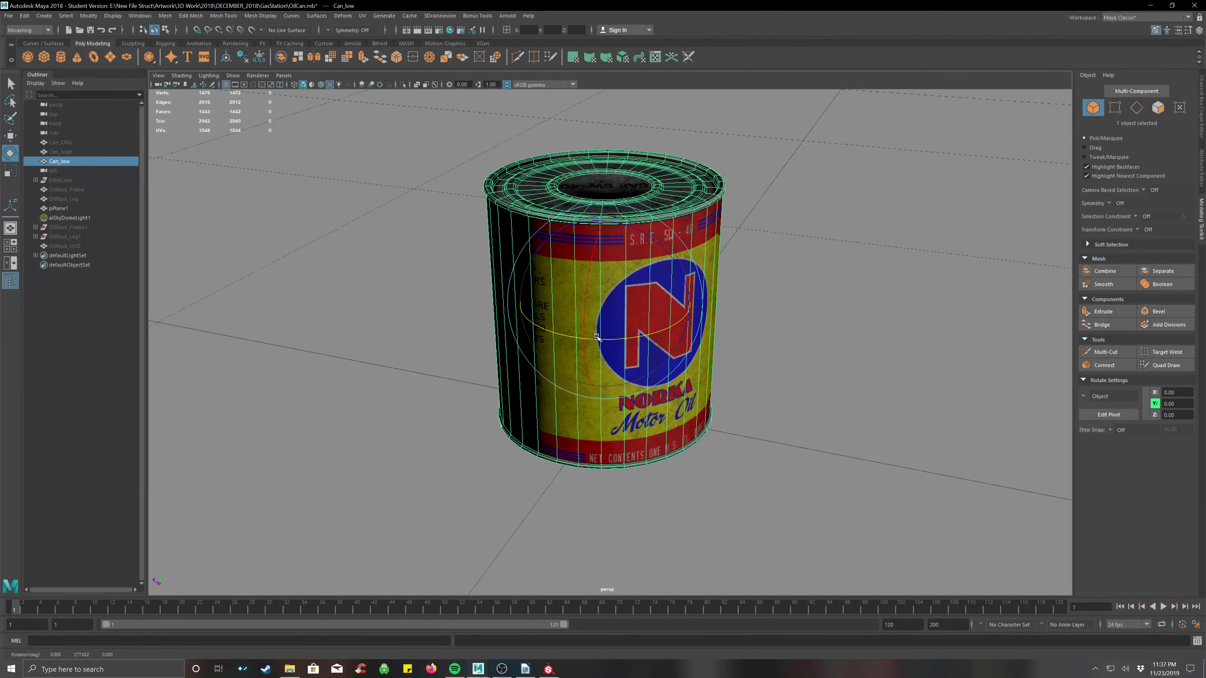
Step: Start an Arnold IPR render of the can and narrow the Render View so the can shows beside it in the viewport
{"action": "left_click", "coordinate": [426, 31]}
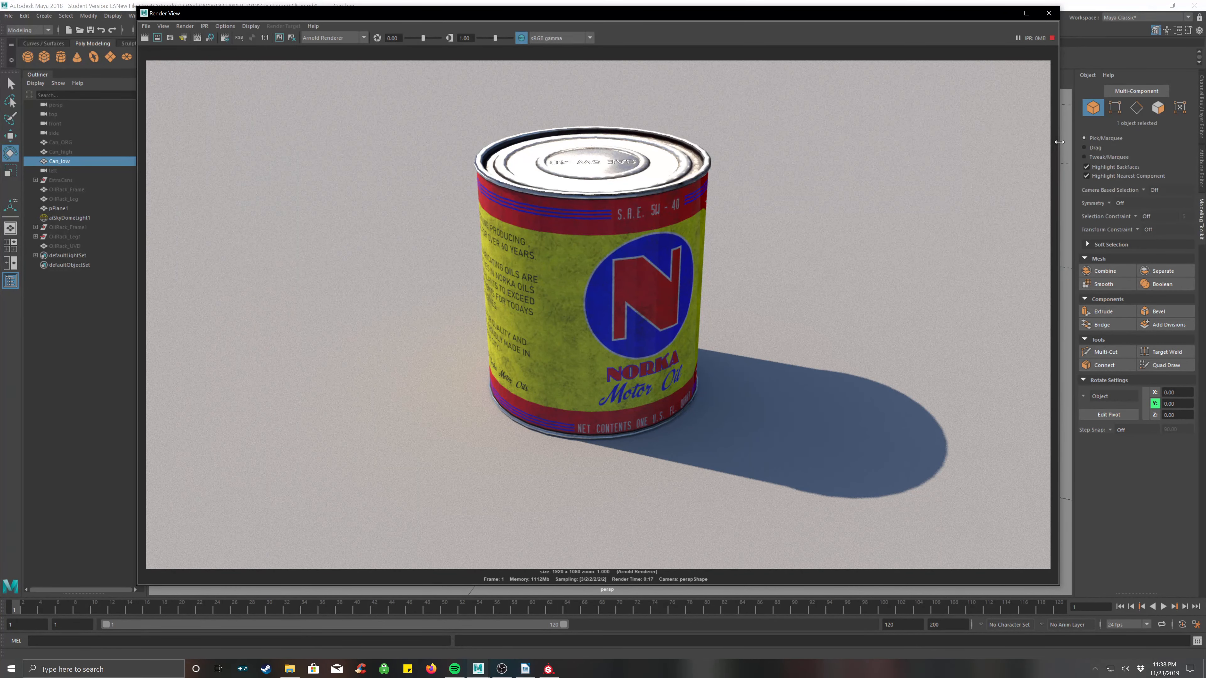
{"action": "left_click_drag", "start_coordinate": [1059, 141], "coordinate": [629, 142]}
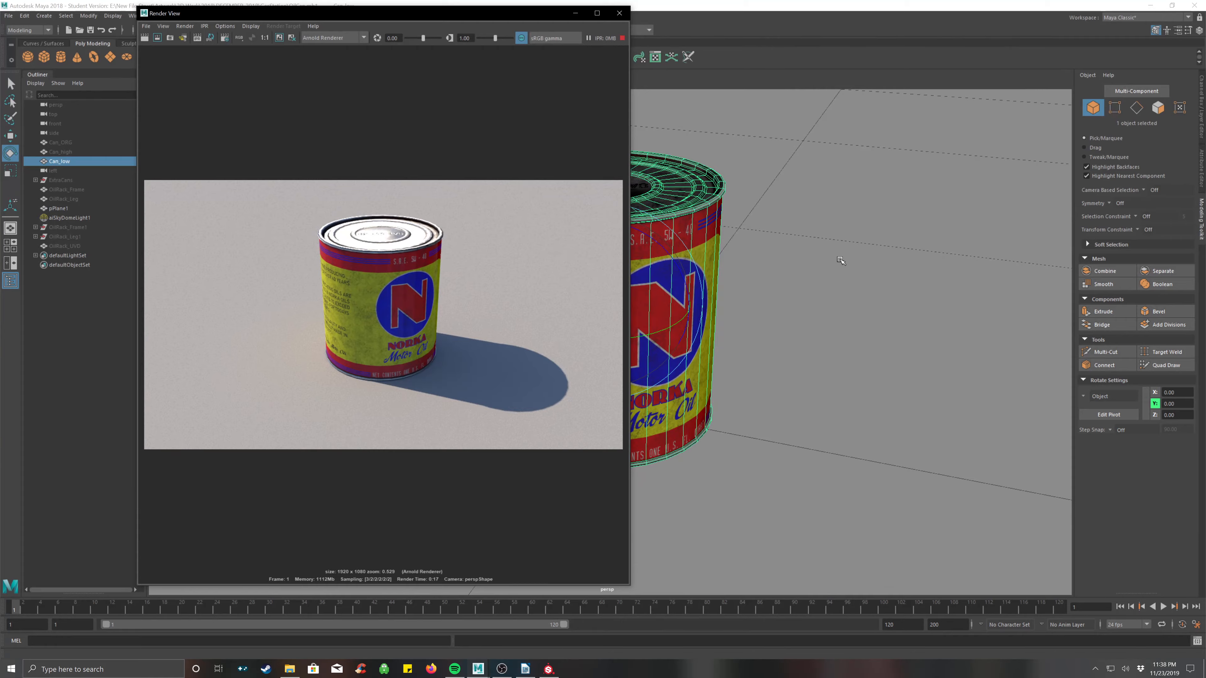
{"action": "middle_click_drag", "start_coordinate": [861, 323], "coordinate": [996, 361], "text": "alt"}
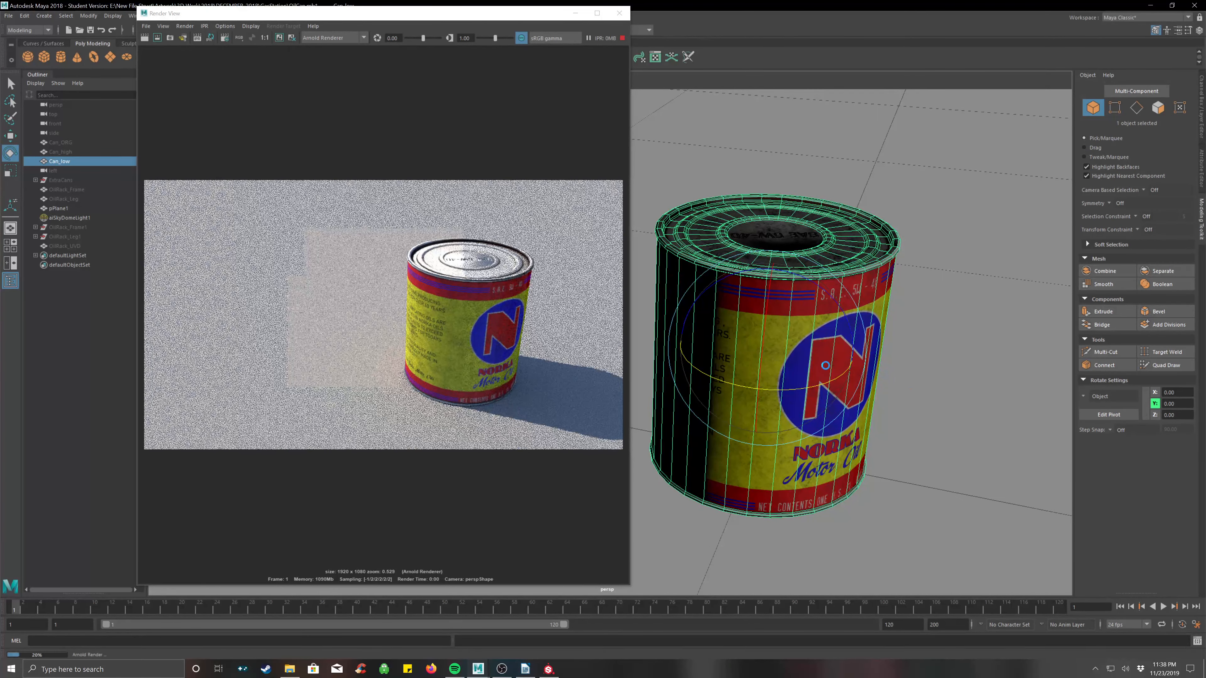
Step: Examine the can's lid and its embossed SAE 5W-40 lettering up close from above in the live render
{"action": "left_click_drag", "start_coordinate": [825, 365], "coordinate": [792, 382], "text": "alt"}
{"action": "mouse_move", "coordinate": [785, 325]}
{"action": "left_mouse_down", "text": "alt"}
{"action": "mouse_move", "coordinate": [785, 343]}
{"action": "mouse_move", "coordinate": [796, 339]}
{"action": "left_mouse_up", "text": "alt"}
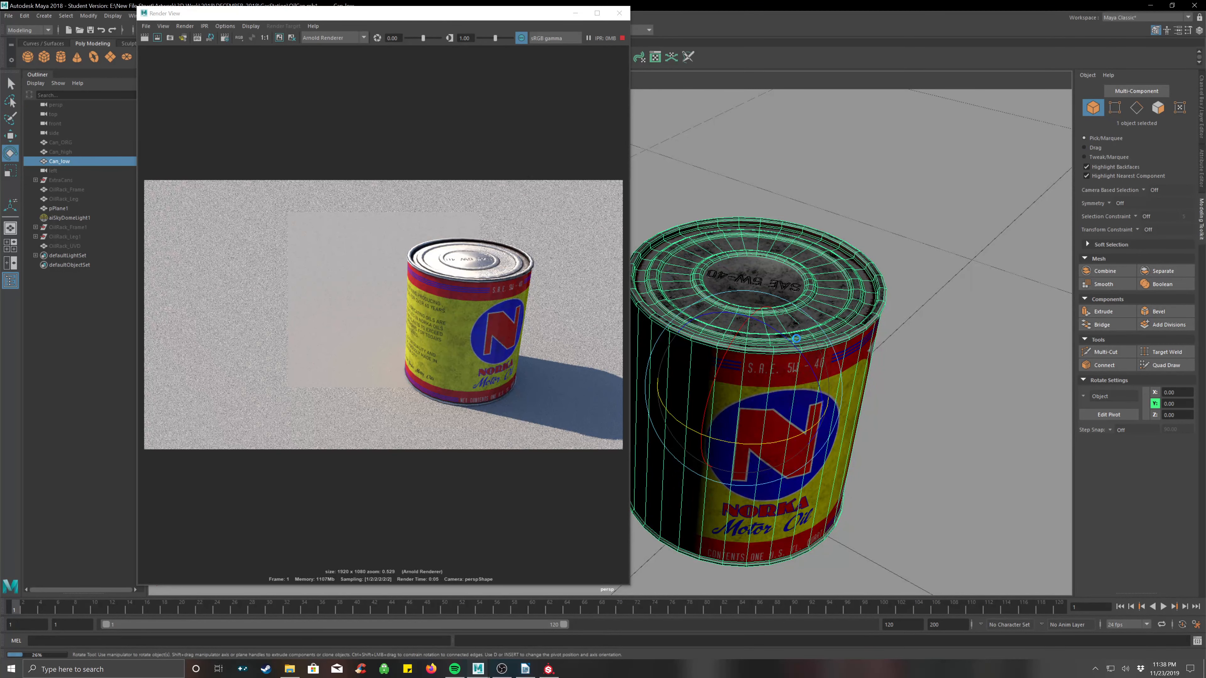
{"action": "scroll", "coordinate": [796, 338], "scroll_direction": "up", "scroll_amount": 3}
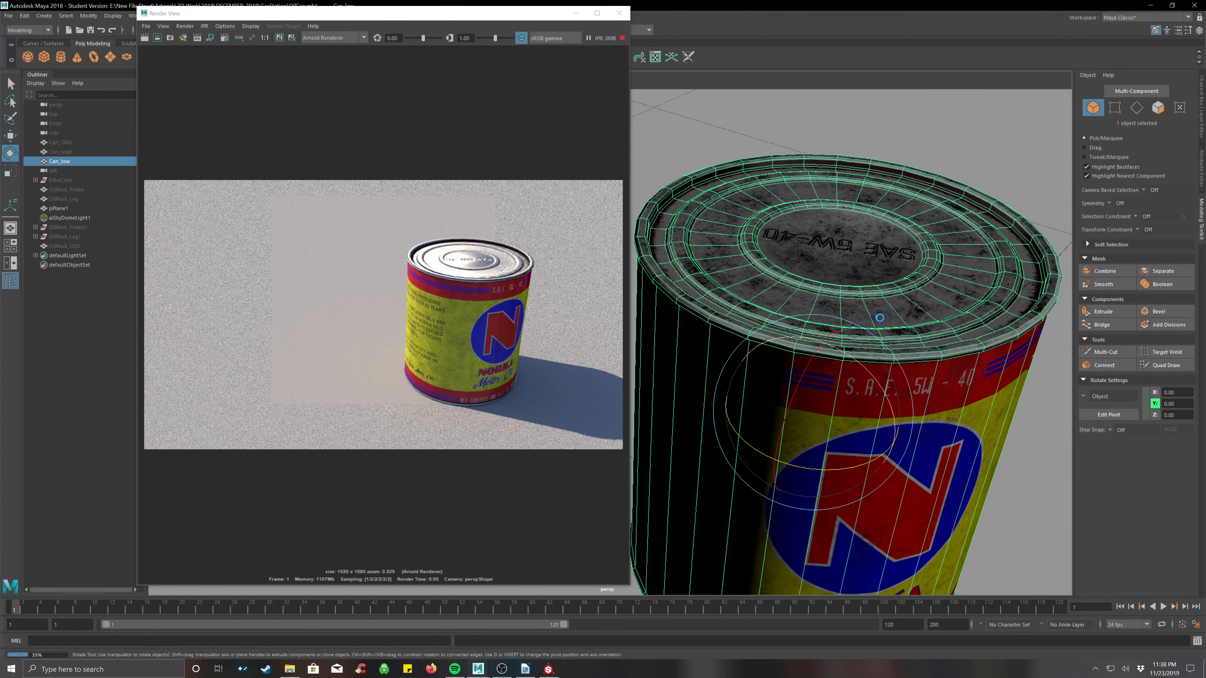
{"action": "middle_click_drag", "start_coordinate": [866, 324], "coordinate": [839, 316], "text": "alt"}
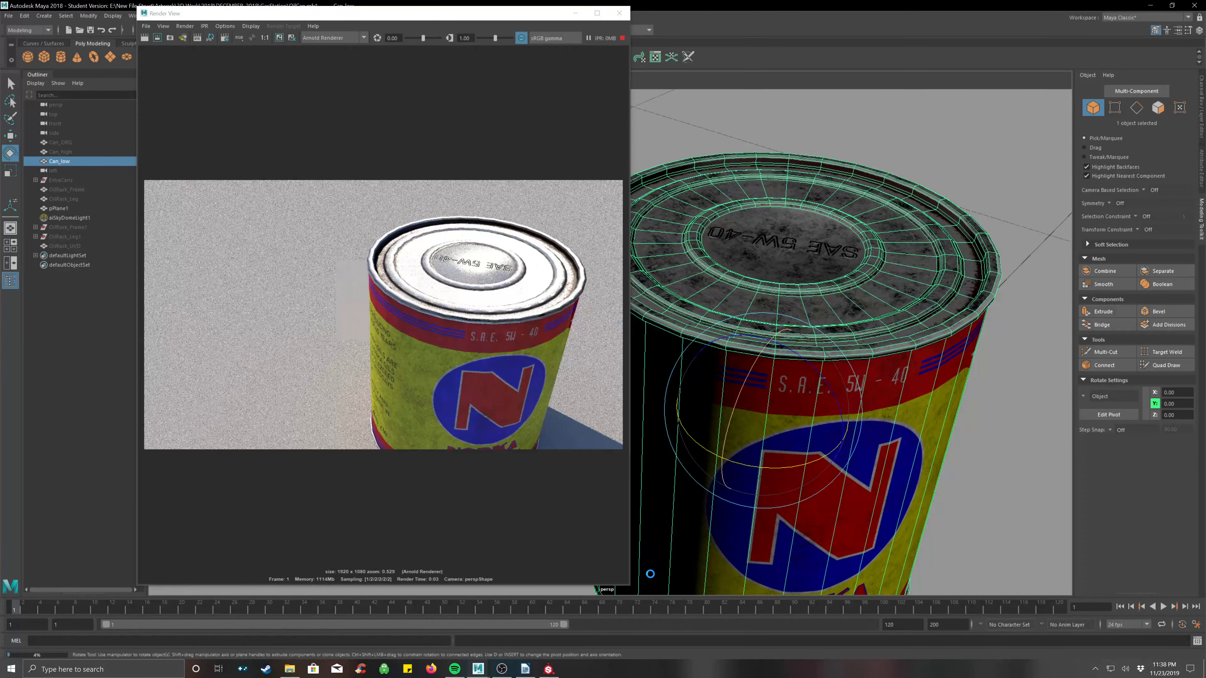
Step: Switch to Substance Painter, match the can's viewing angle to the Maya render, and compare the material's look between both programs
{"action": "left_click", "coordinate": [549, 669]}
{"action": "left_click_drag", "start_coordinate": [295, 131], "coordinate": [280, 205], "text": "alt"}
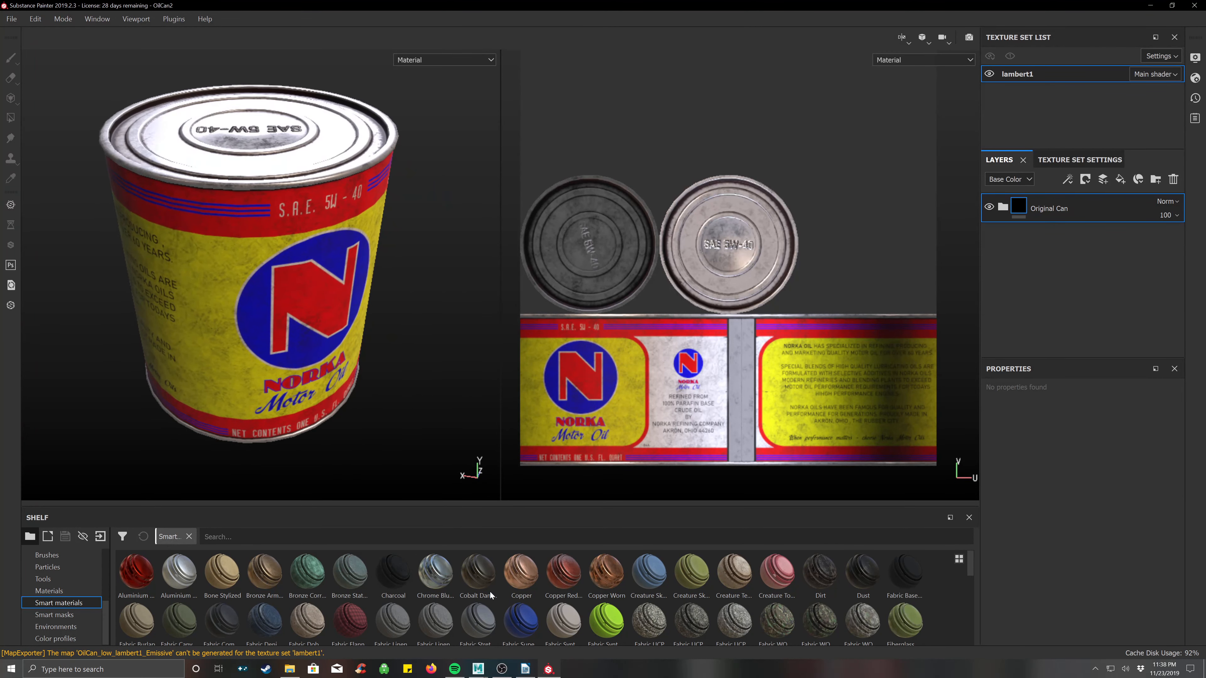
{"action": "left_click", "coordinate": [550, 670]}
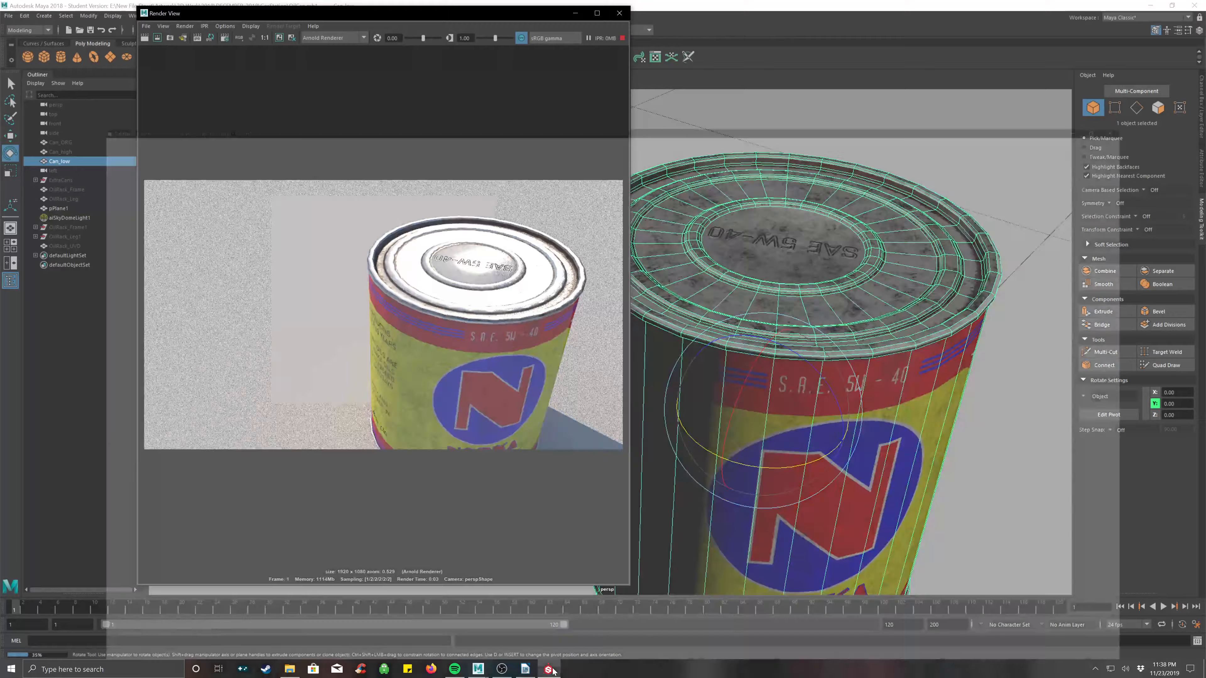
{"action": "left_click", "coordinate": [549, 670]}
{"action": "left_click", "coordinate": [550, 670]}
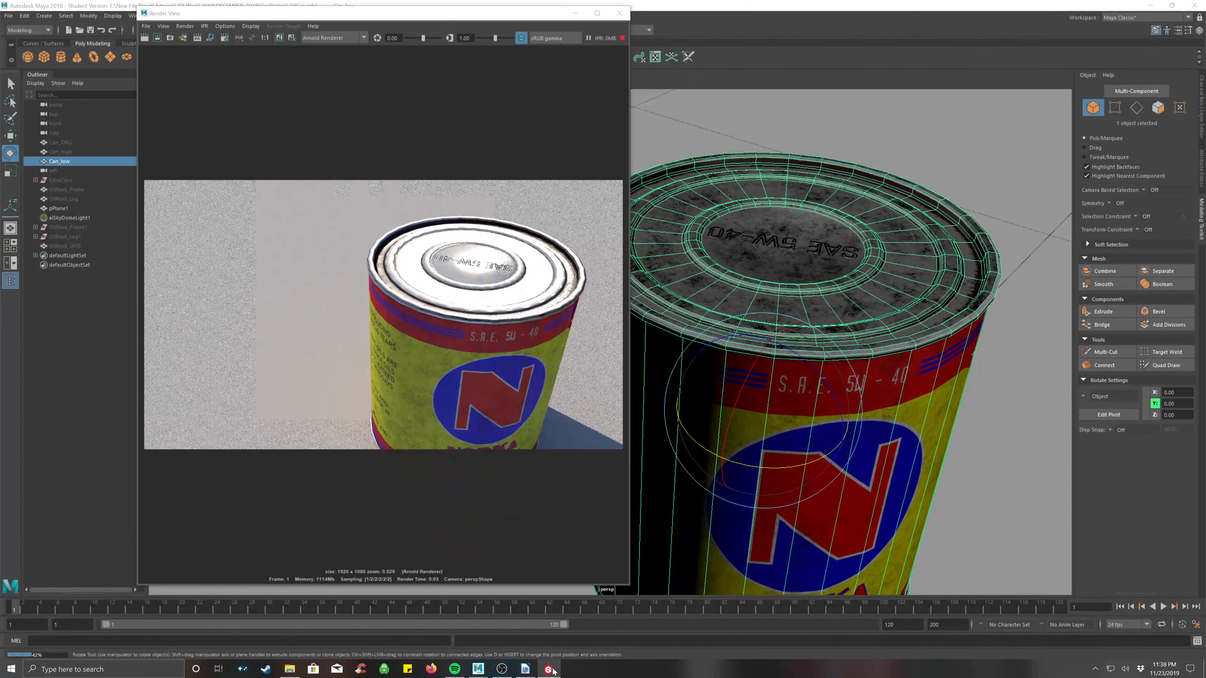
{"action": "left_click", "coordinate": [551, 670]}
{"action": "left_click", "coordinate": [551, 670]}
{"action": "left_click", "coordinate": [551, 669]}
{"action": "left_click", "coordinate": [551, 670]}
{"action": "left_click", "coordinate": [551, 670]}
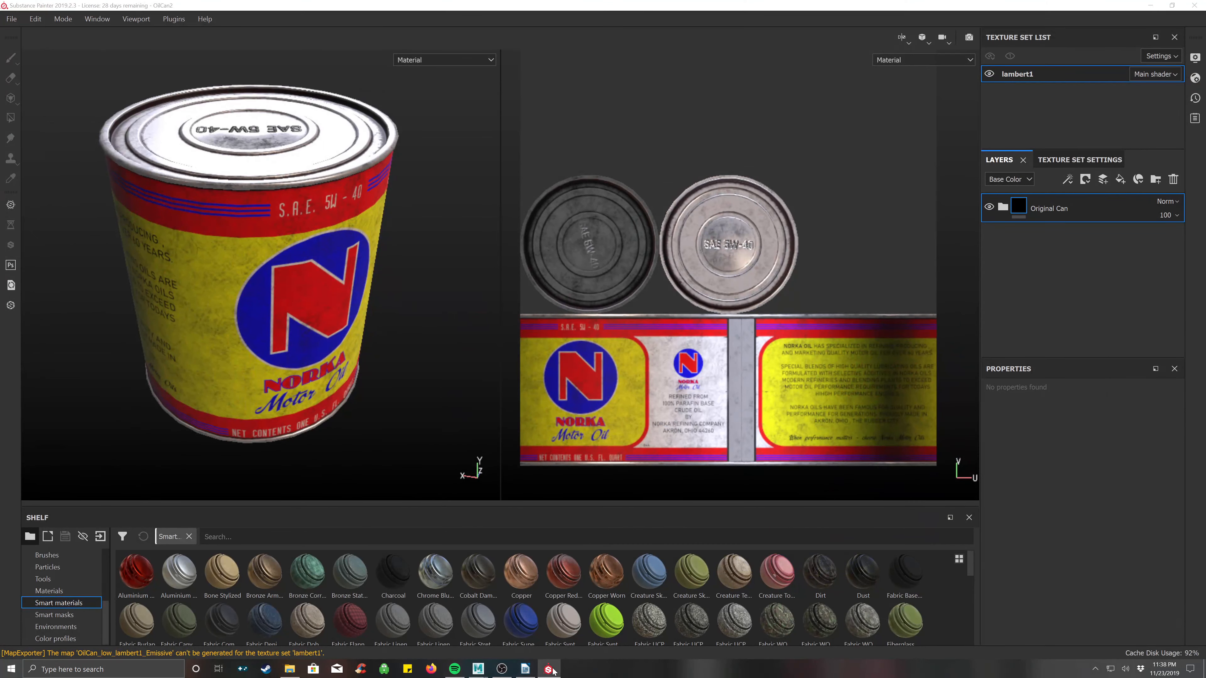
{"action": "left_click", "coordinate": [551, 670]}
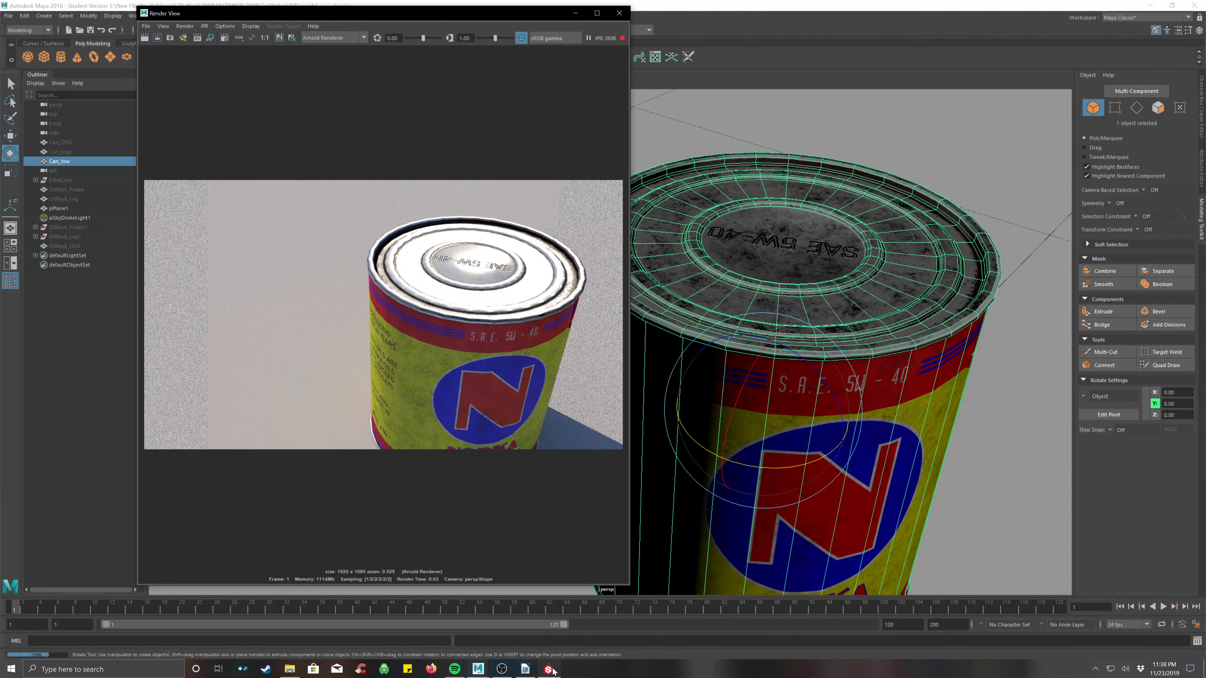
{"action": "left_click", "coordinate": [552, 670]}
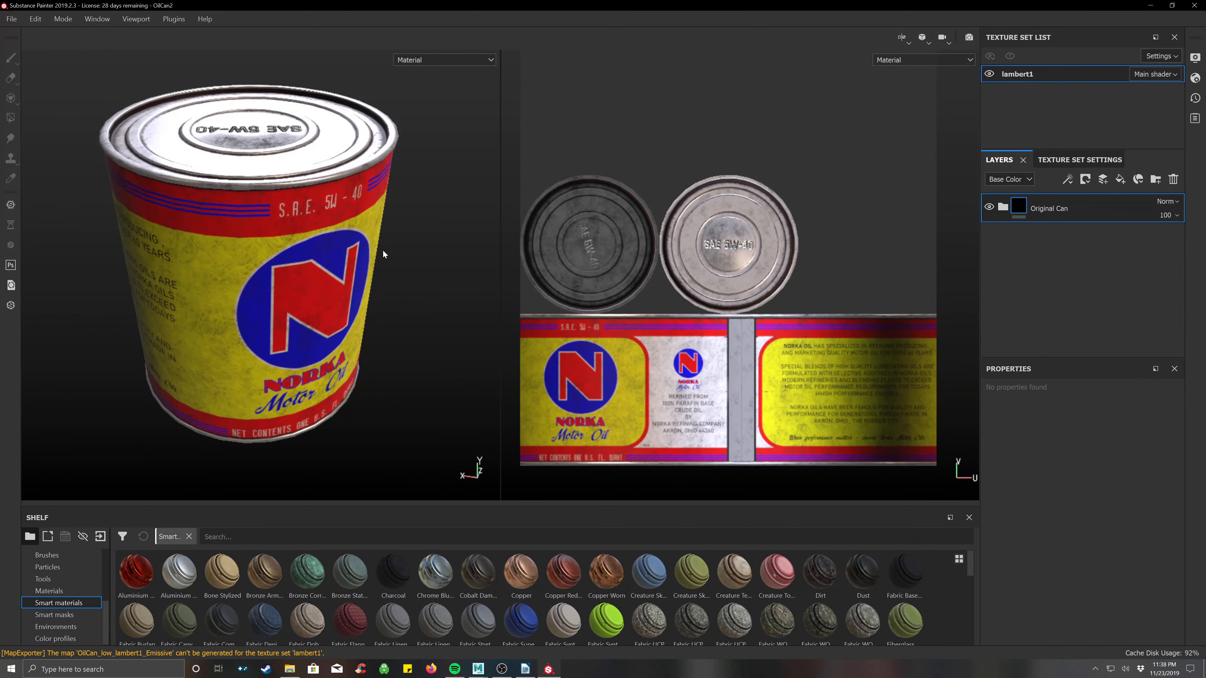